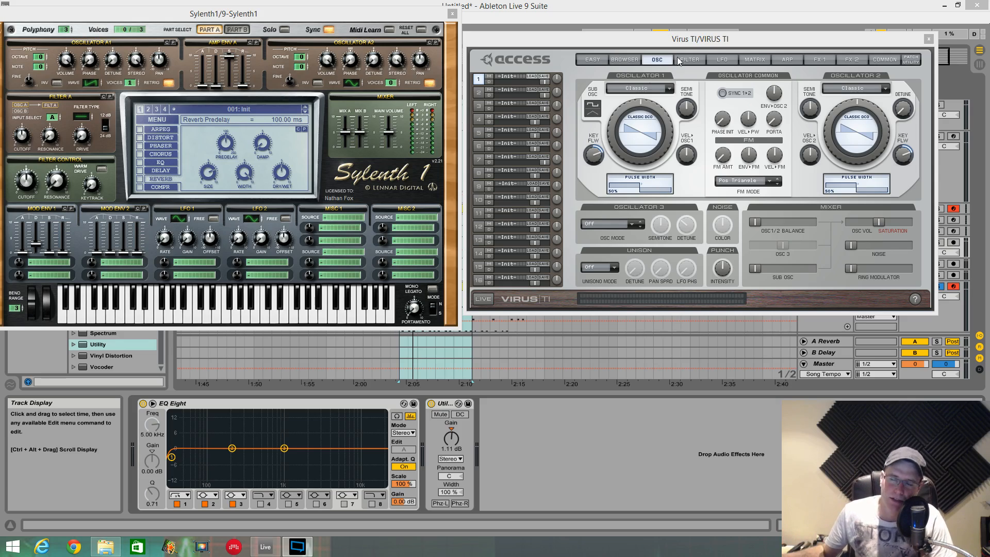
- Place the Virus TI window beside Sylenth1 and show its filter page
{"action": "left_click", "coordinate": [485, 17]}
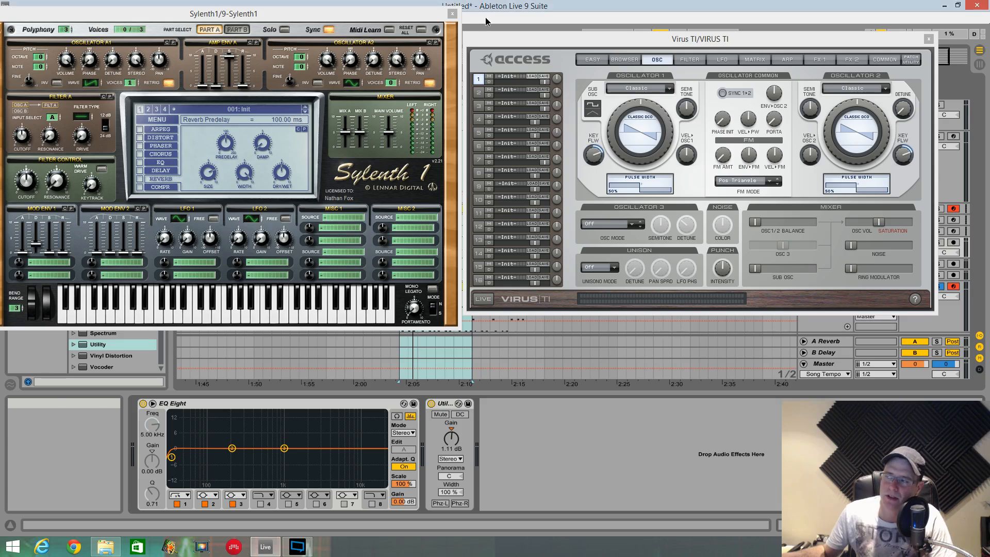
{"action": "mouse_move", "coordinate": [490, 45]}
{"action": "left_mouse_down"}
{"action": "mouse_move", "coordinate": [508, 38]}
{"action": "mouse_move", "coordinate": [490, 32]}
{"action": "left_mouse_up"}
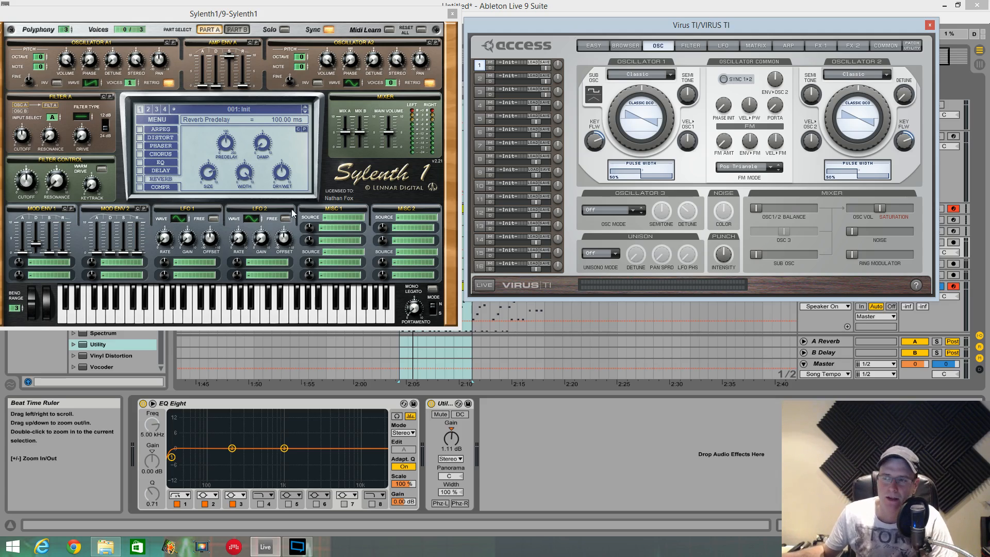
{"action": "left_click_drag", "start_coordinate": [544, 28], "coordinate": [547, 19]}
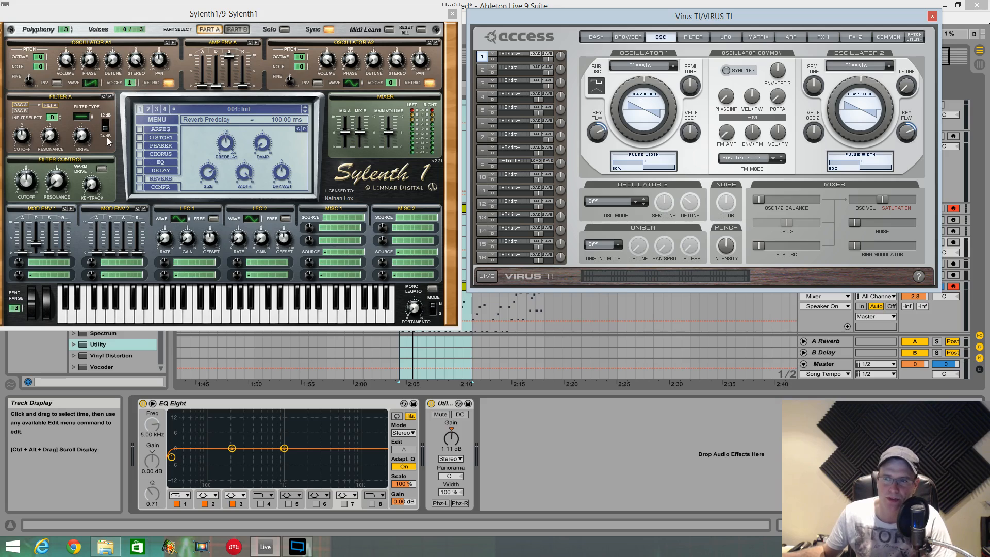
{"action": "left_click", "coordinate": [695, 37]}
{"action": "left_click_drag", "start_coordinate": [831, 108], "coordinate": [860, 72]}
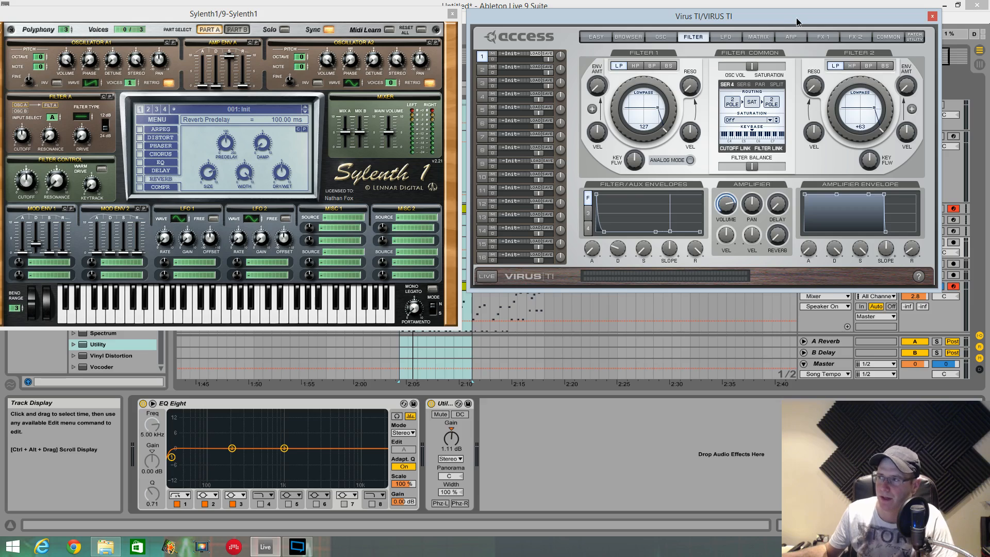
- Enlarge the Audio TI 1 track's EQ Eight spectrum and move both synth windows out of the way to examine its harmonics
{"action": "left_click_drag", "start_coordinate": [793, 23], "coordinate": [815, 271]}
{"action": "left_click", "coordinate": [830, 241]}
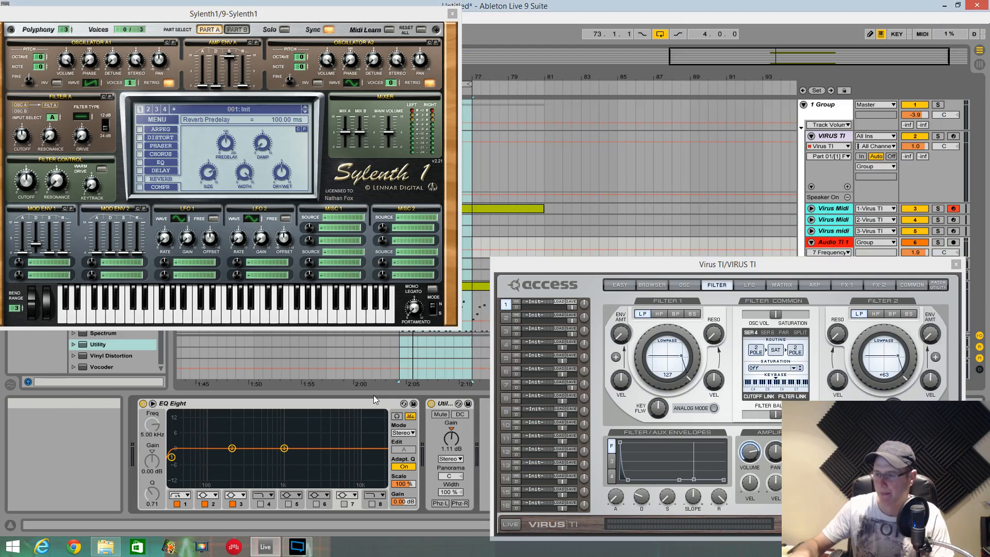
{"action": "double_click", "coordinate": [336, 425]}
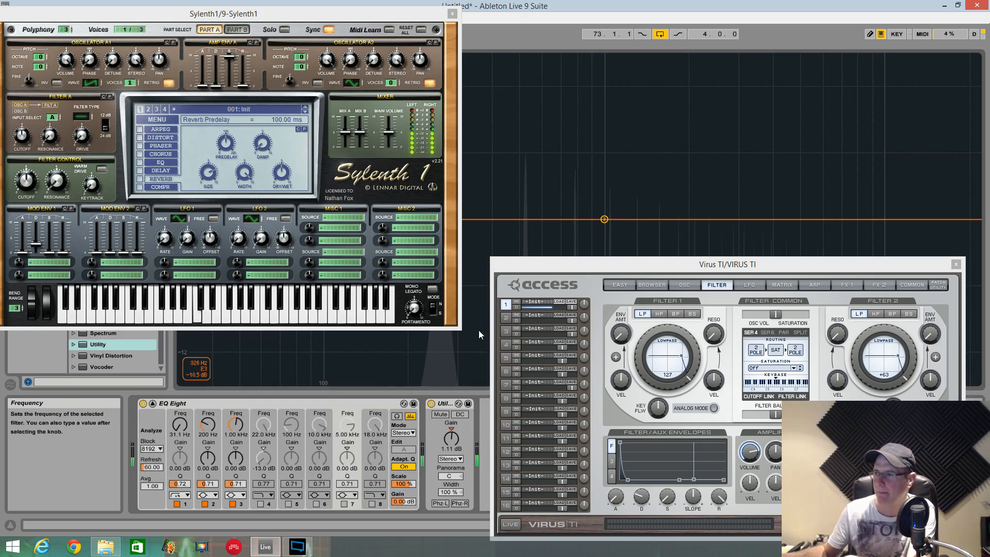
{"action": "left_click_drag", "start_coordinate": [556, 266], "coordinate": [734, 515]}
{"action": "left_click_drag", "start_coordinate": [346, 14], "coordinate": [0, 40]}
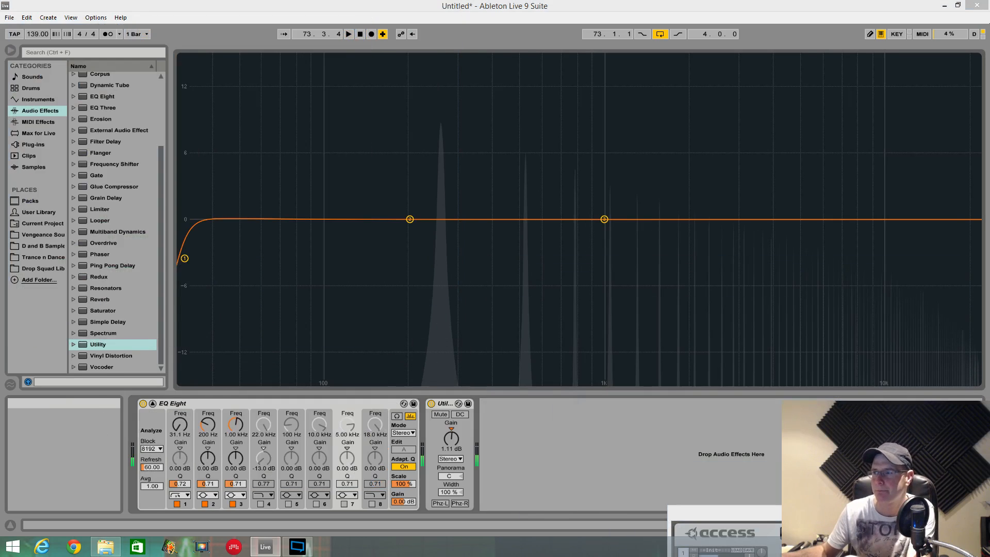
{"action": "left_click_drag", "start_coordinate": [724, 514], "coordinate": [0, 173]}
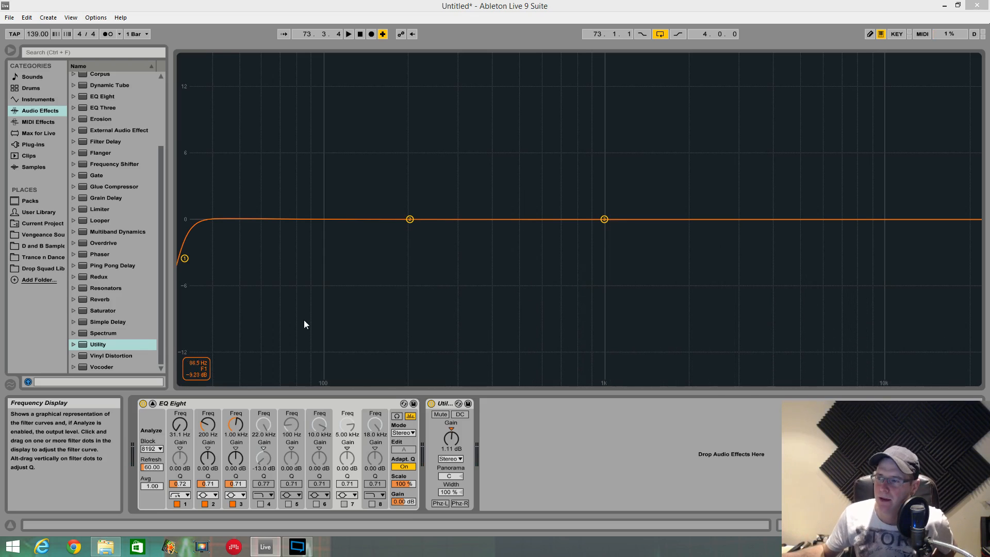
- Solo the Sylenth1 track and enlarge its EQ Eight spectrum to examine the sound's harmonics
{"action": "left_click", "coordinate": [554, 183]}
{"action": "key", "text": "Tab"}
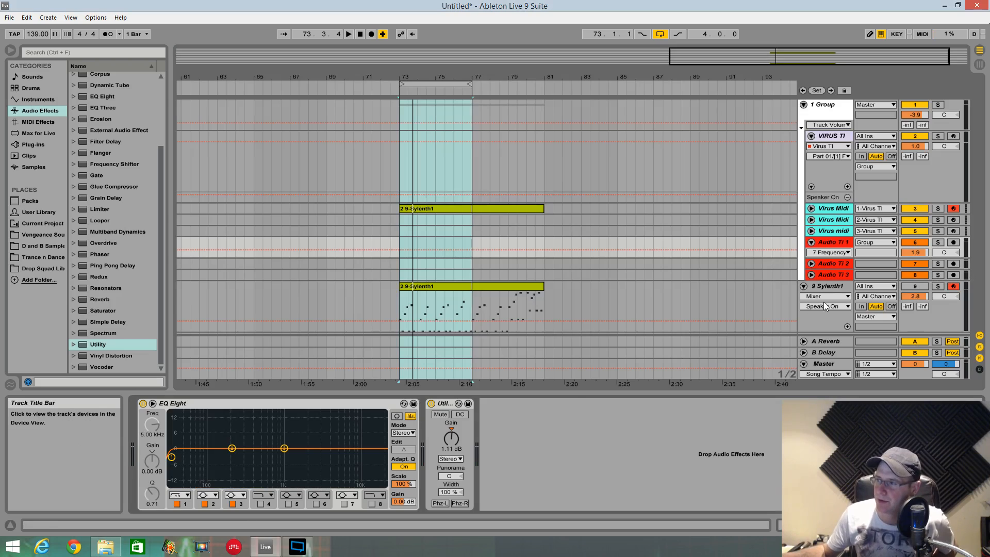
{"action": "left_click", "coordinate": [831, 288]}
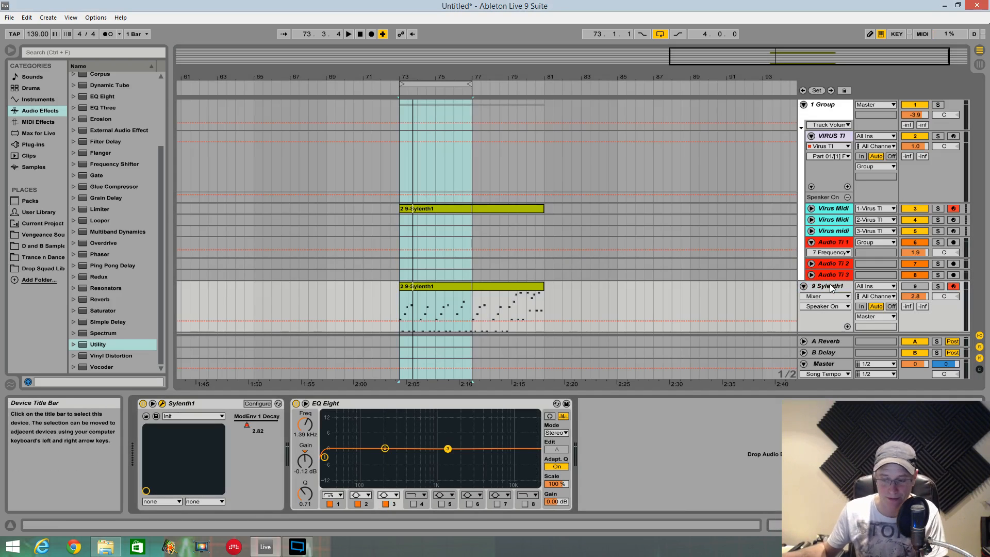
{"action": "key", "text": "s"}
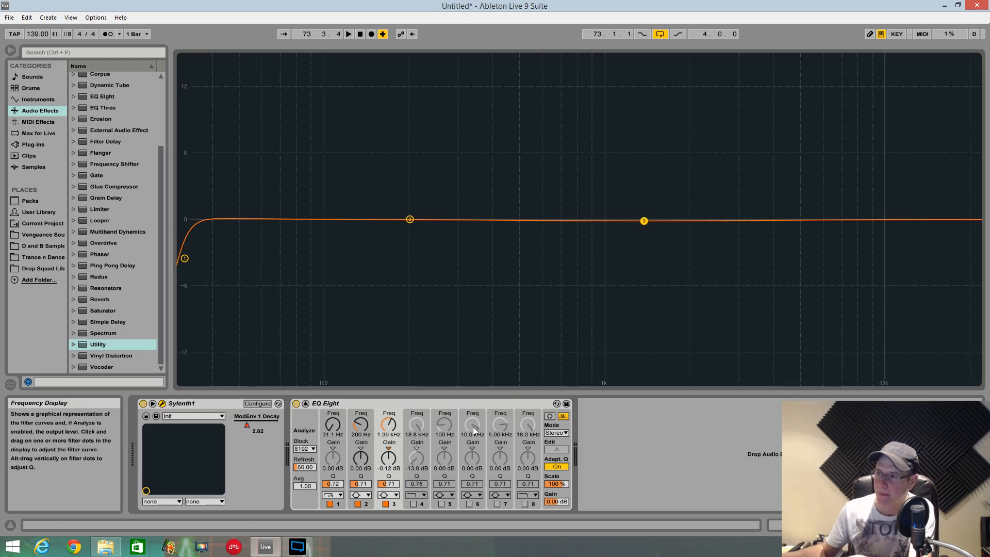
{"action": "left_click", "coordinate": [557, 404]}
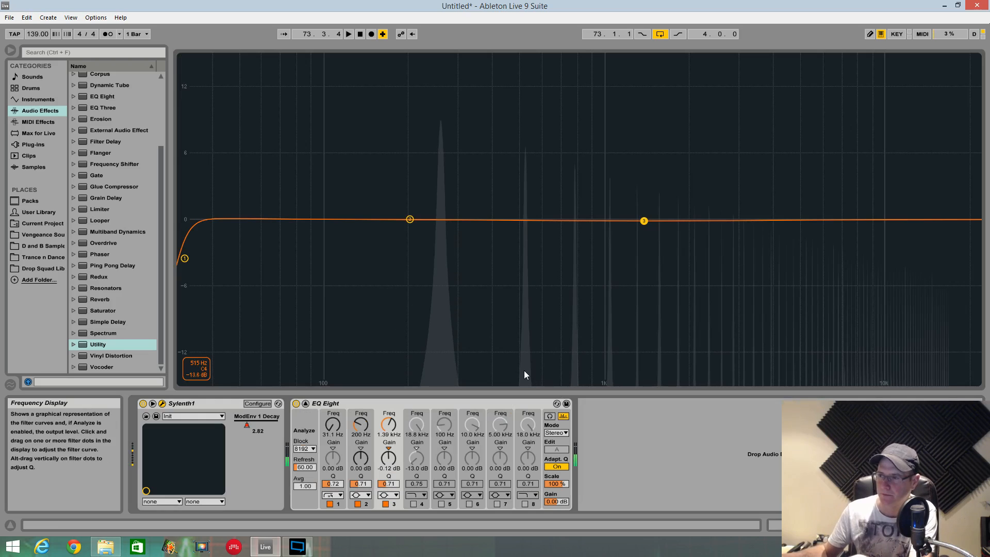
{"action": "double_click", "coordinate": [654, 313]}
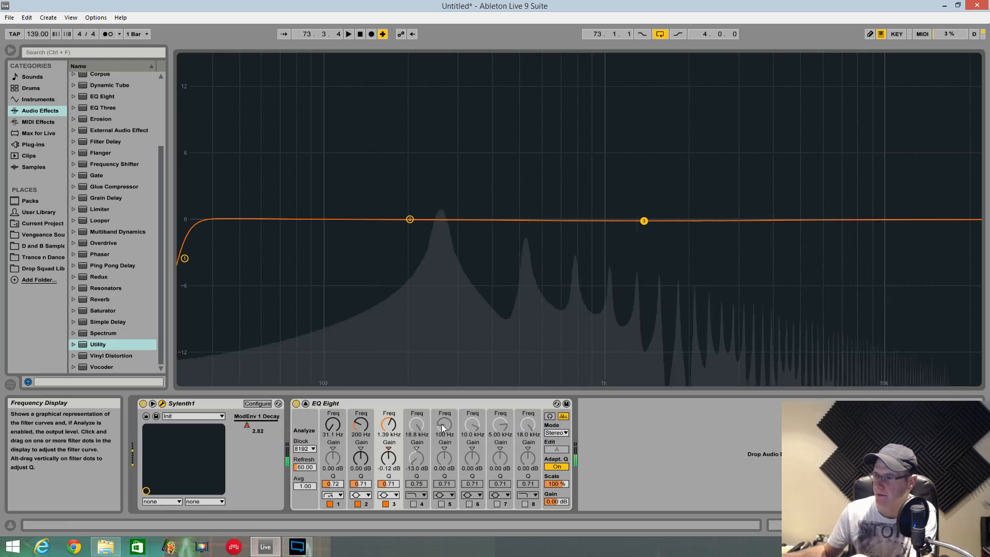
{"action": "double_click", "coordinate": [441, 424]}
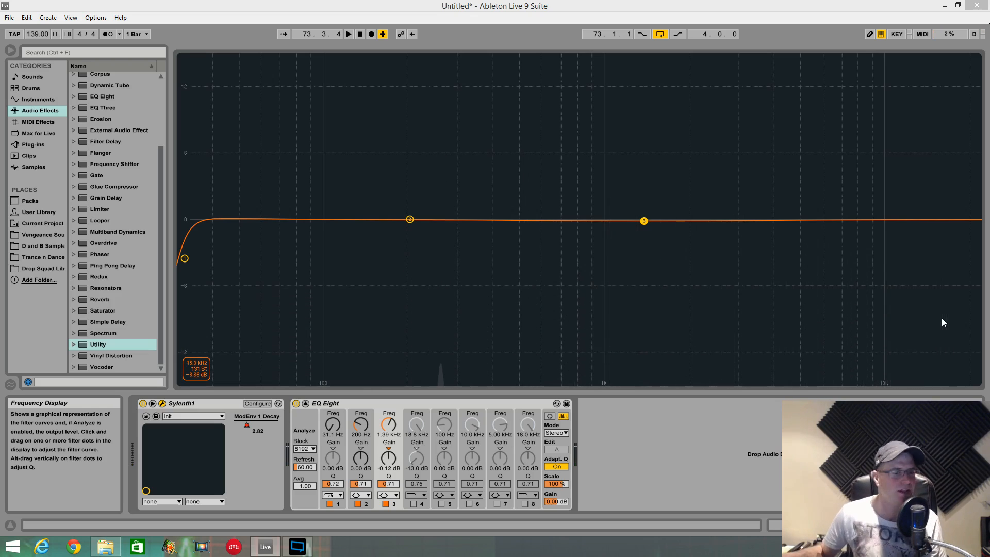
- Turn off the Sylenth1 solo and examine the Audio TI 1 track in its enlarged EQ Eight spectrum
{"action": "double_click", "coordinate": [510, 330]}
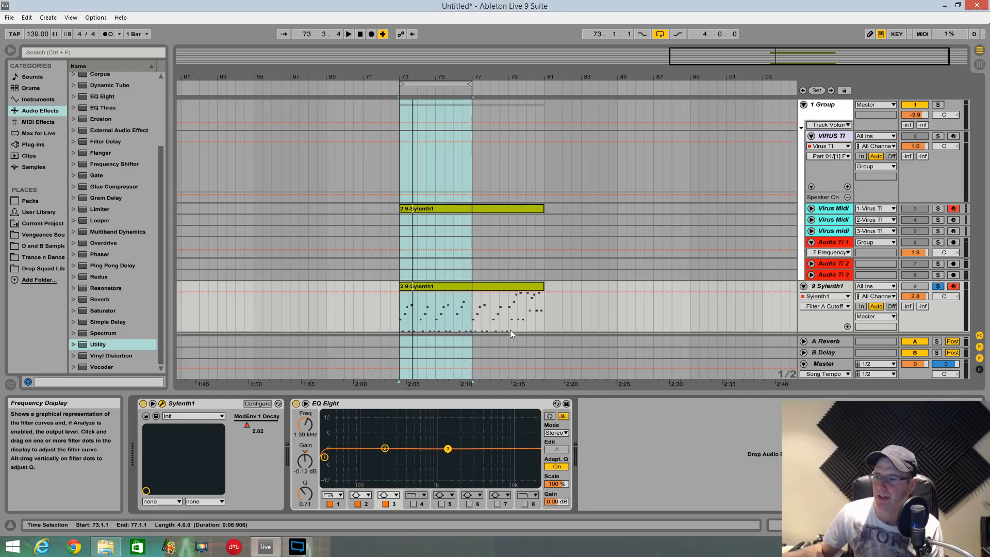
{"action": "left_click", "coordinate": [832, 242]}
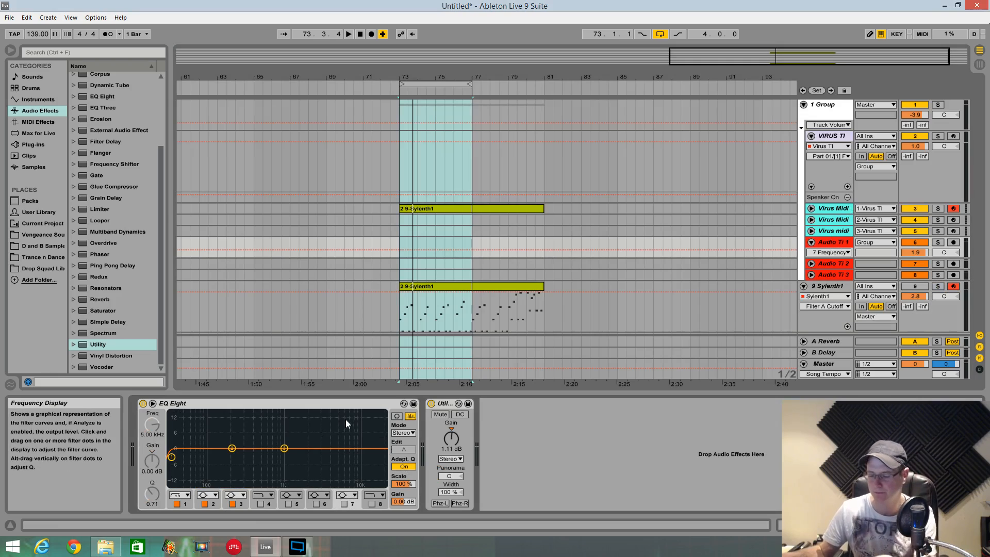
{"action": "double_click", "coordinate": [328, 442]}
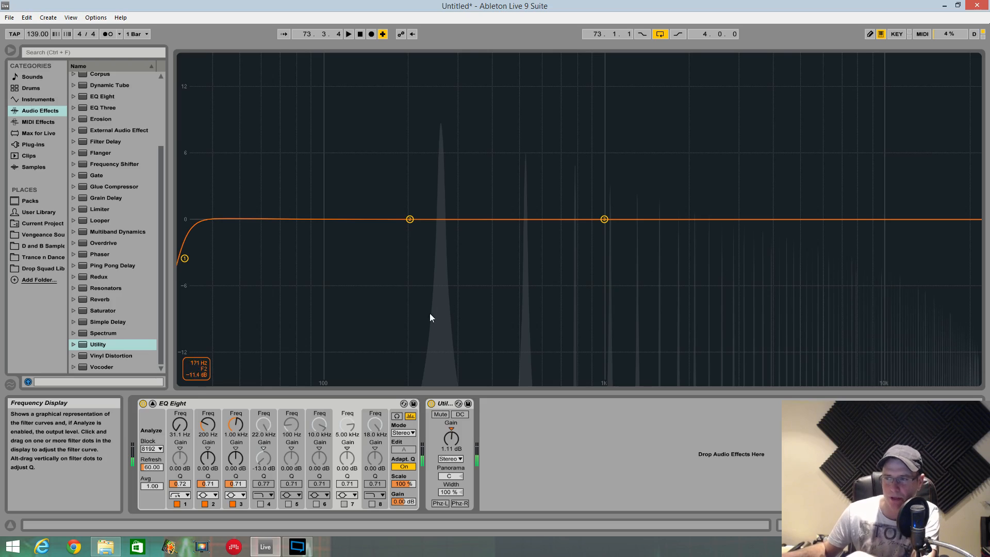
- Solo the Sylenth1 track again and compare its signal in the enlarged EQ Eight spectrum
{"action": "key", "text": "Tab"}
{"action": "left_click", "coordinate": [838, 286]}
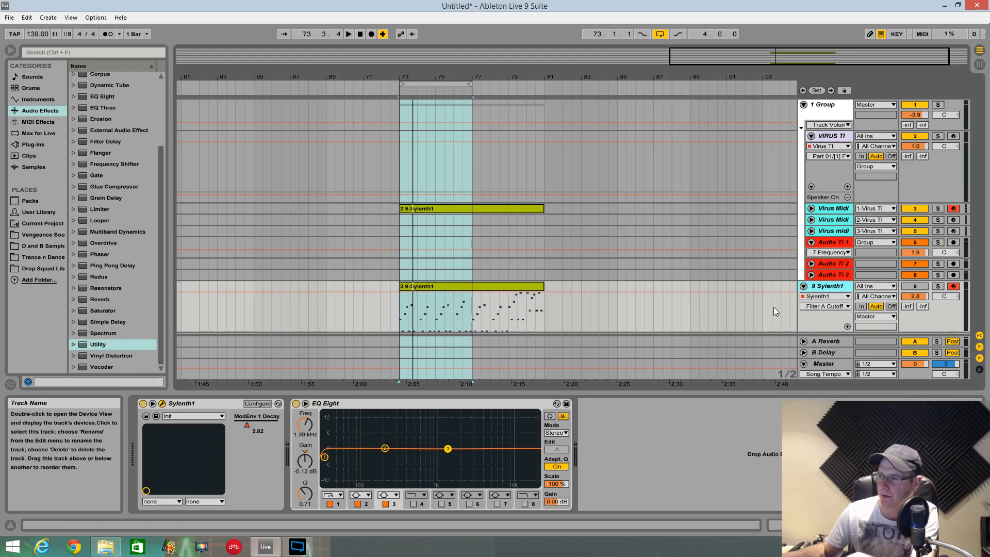
{"action": "key", "text": "shift+s"}
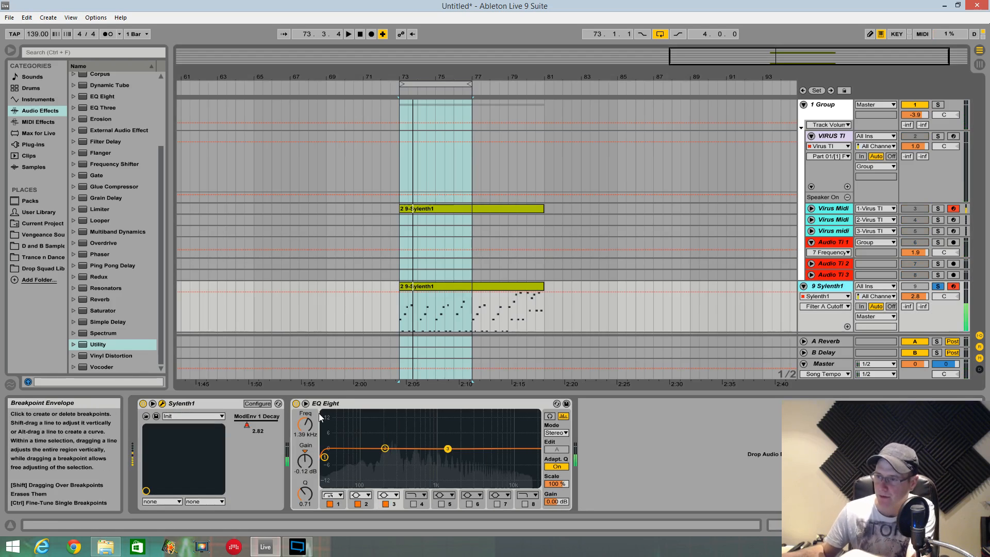
{"action": "double_click", "coordinate": [375, 424]}
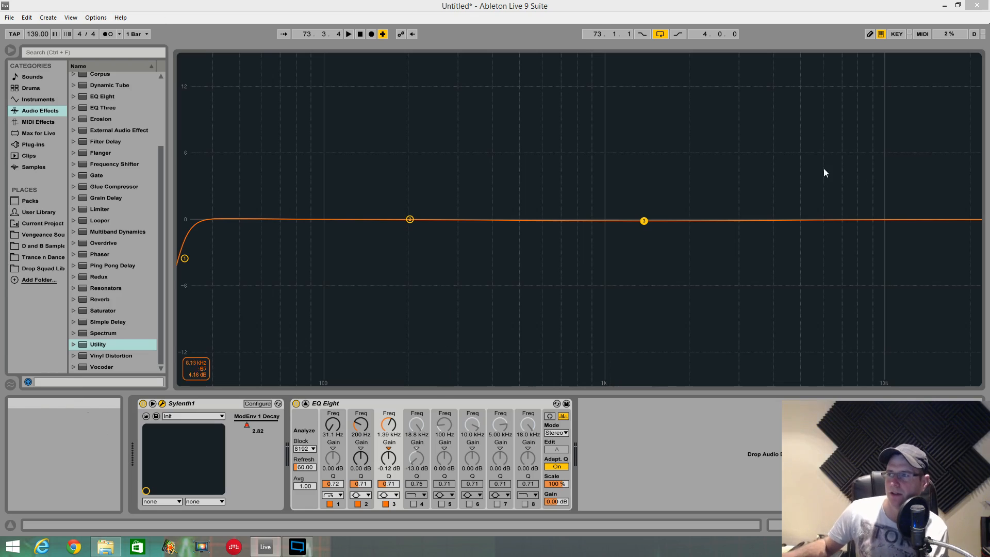
- Return to the arrangement and bring the Sylenth1 and Virus TI windows back side by side
{"action": "double_click", "coordinate": [562, 131]}
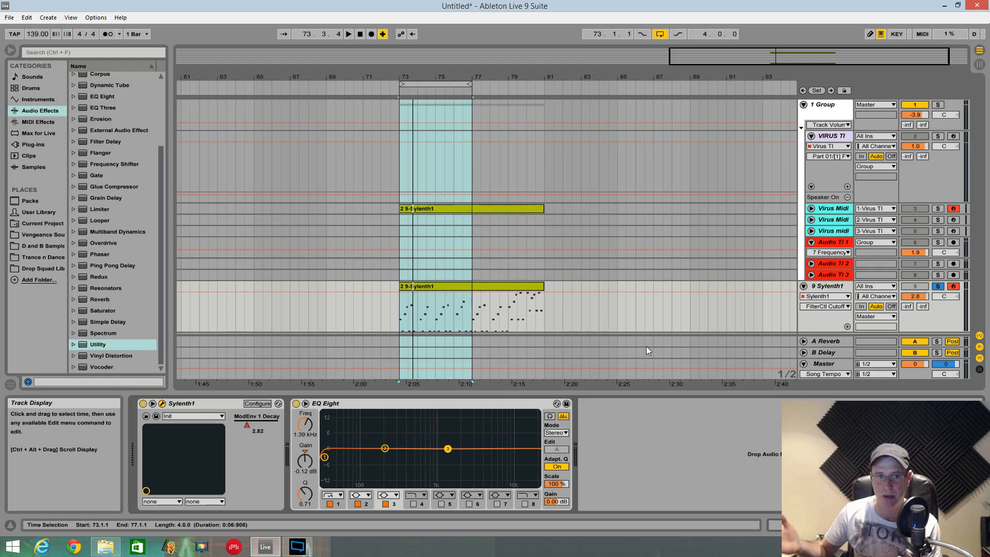
{"action": "left_click_drag", "start_coordinate": [0, 11], "coordinate": [360, 10]}
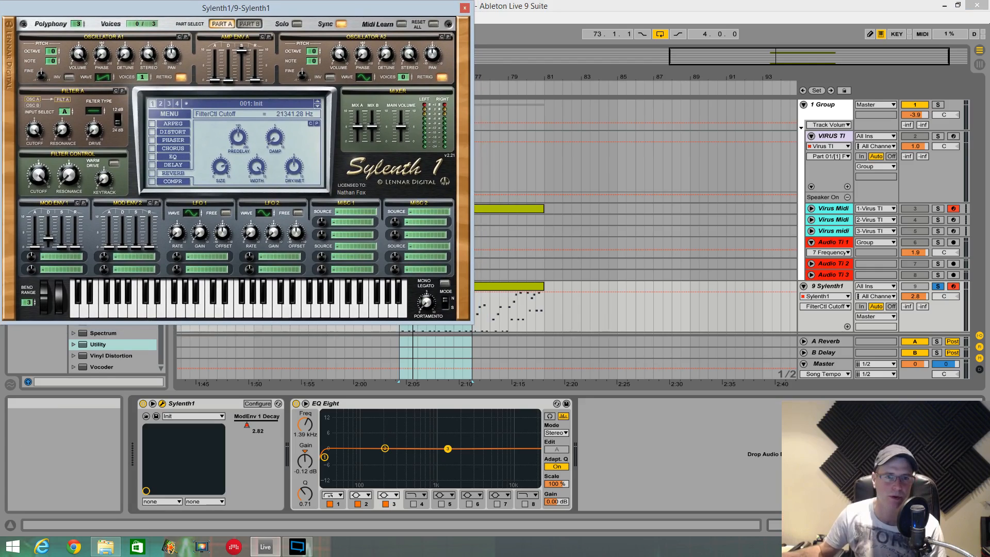
{"action": "left_click_drag", "start_coordinate": [775, 84], "coordinate": [741, 16]}
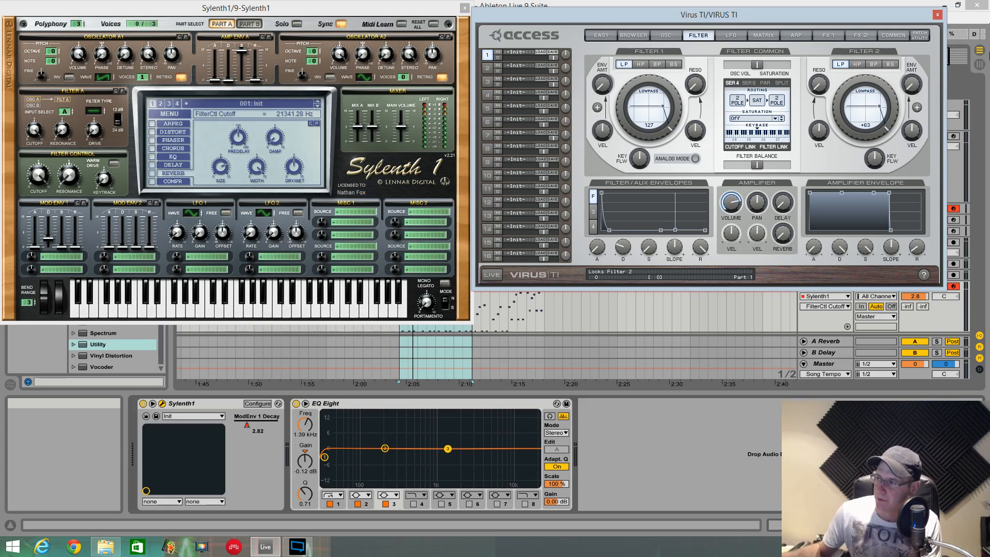
{"action": "left_click_drag", "start_coordinate": [880, 15], "coordinate": [823, 400]}
{"action": "left_click_drag", "start_coordinate": [823, 342], "coordinate": [883, 6]}
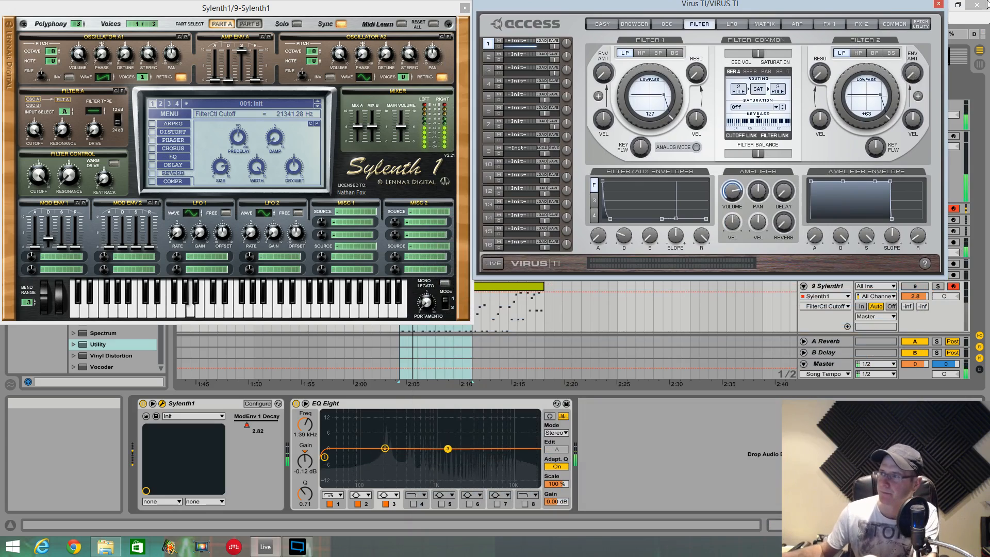
- Centre the OSC 1/2 balance in Virus TI, and give Sylenth1's oscillator A2 one voice with a Saw wave
{"action": "left_click", "coordinate": [664, 24]}
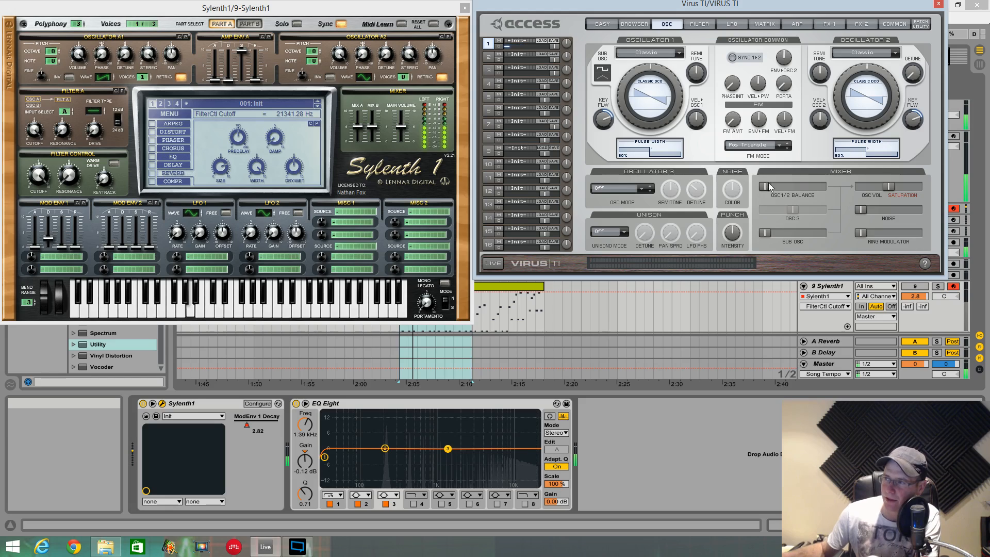
{"action": "left_click_drag", "start_coordinate": [769, 187], "coordinate": [800, 189]}
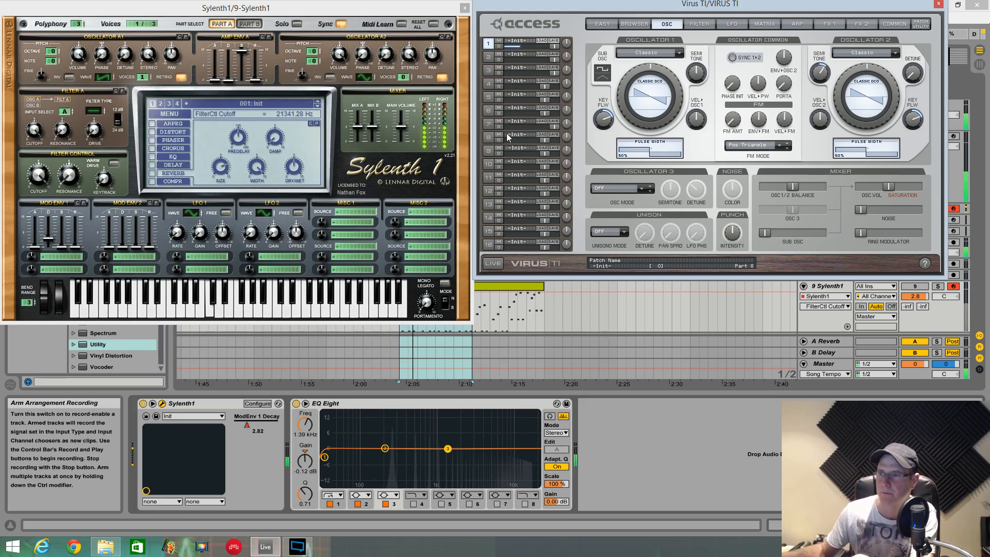
{"action": "left_click", "coordinate": [404, 78]}
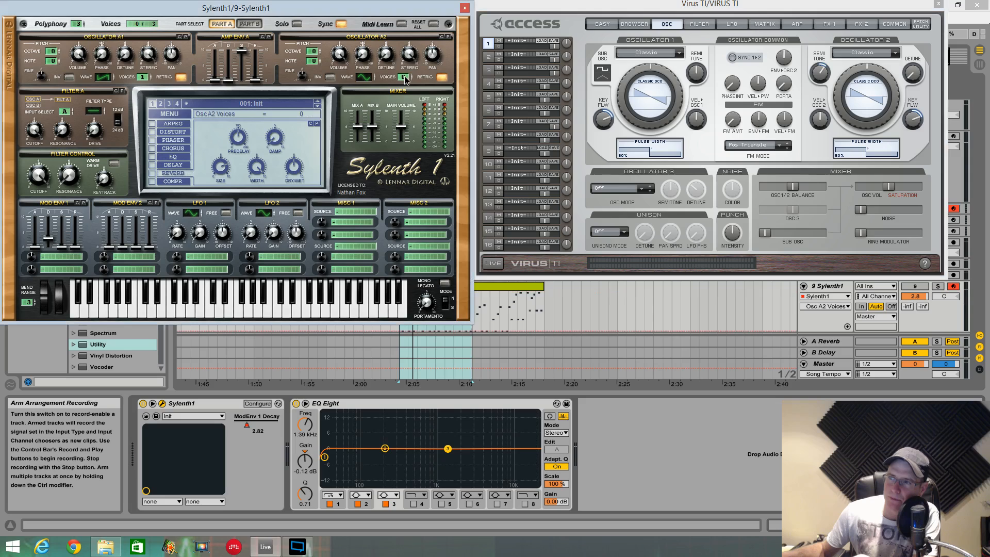
{"action": "left_click_drag", "start_coordinate": [406, 76], "coordinate": [408, 70]}
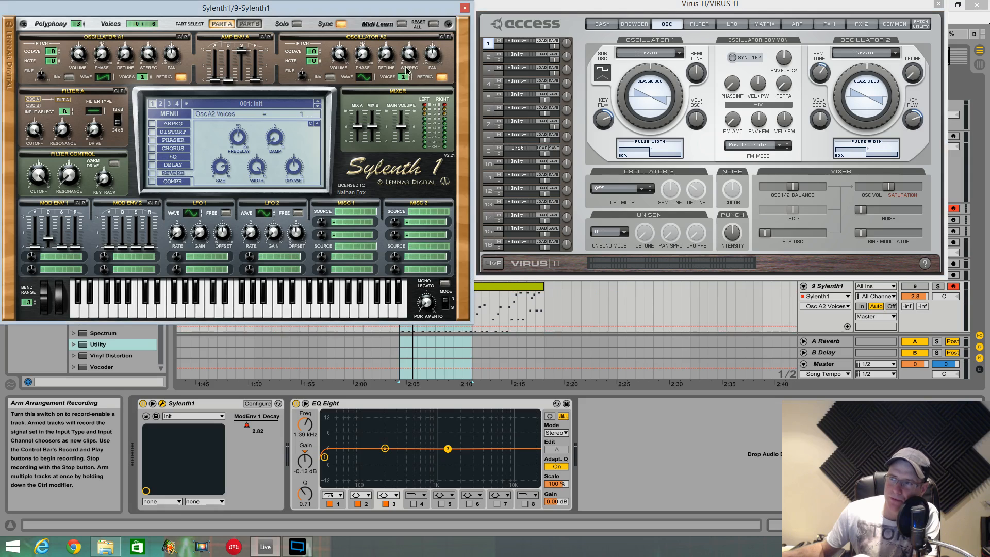
{"action": "left_click", "coordinate": [367, 78]}
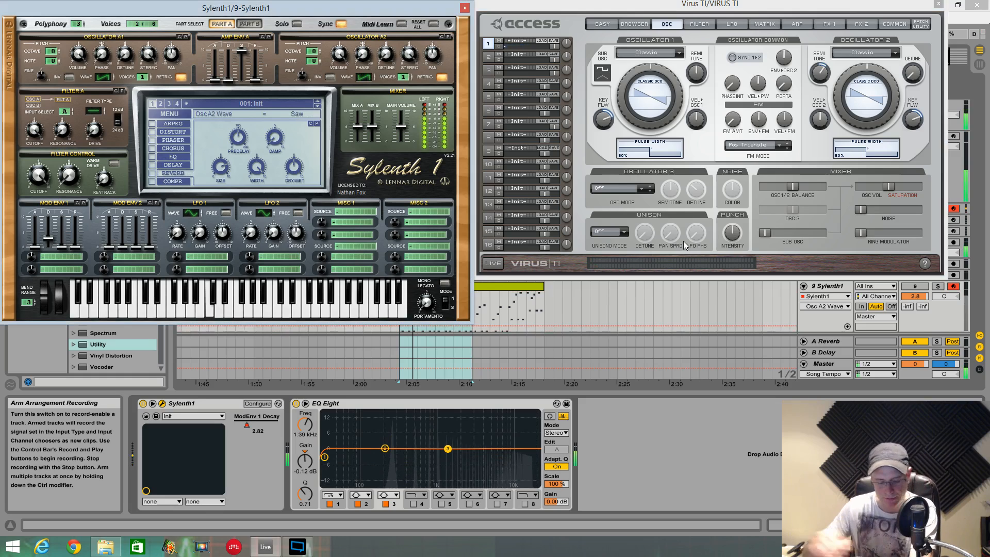
- Solo the Sylenth1 track and set its Filter Control cutoff to 176.71 Hz
{"action": "key", "text": "s"}
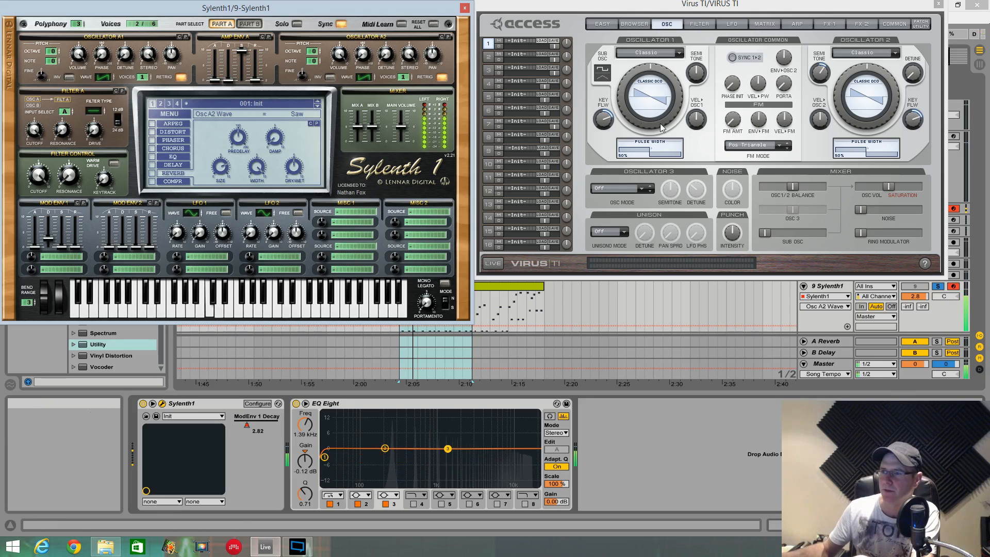
{"action": "left_click", "coordinate": [53, 177]}
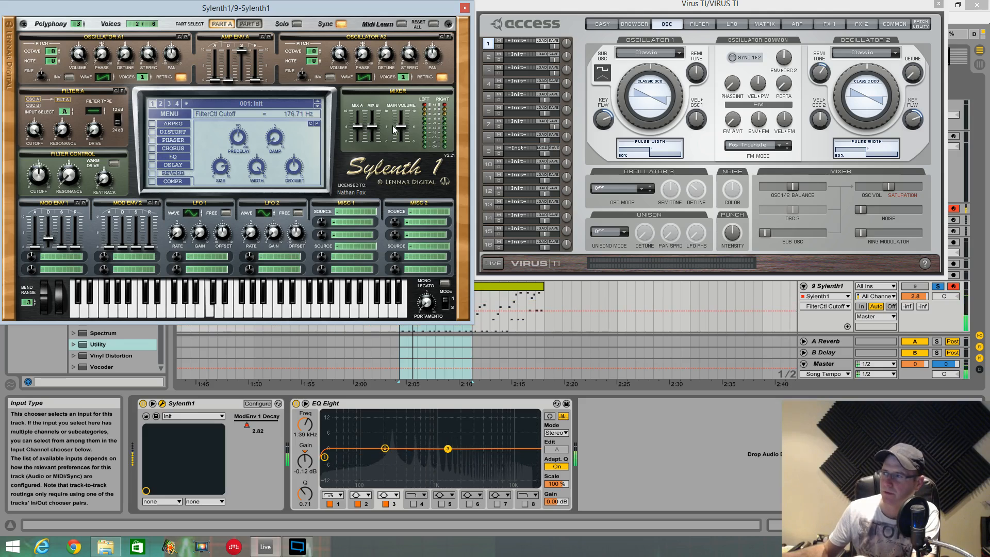
- Set the Sylenth1 track's volume to -1.6 dB and start playback with the mark at bar 91
{"action": "left_click_drag", "start_coordinate": [916, 296], "coordinate": [921, 301]}
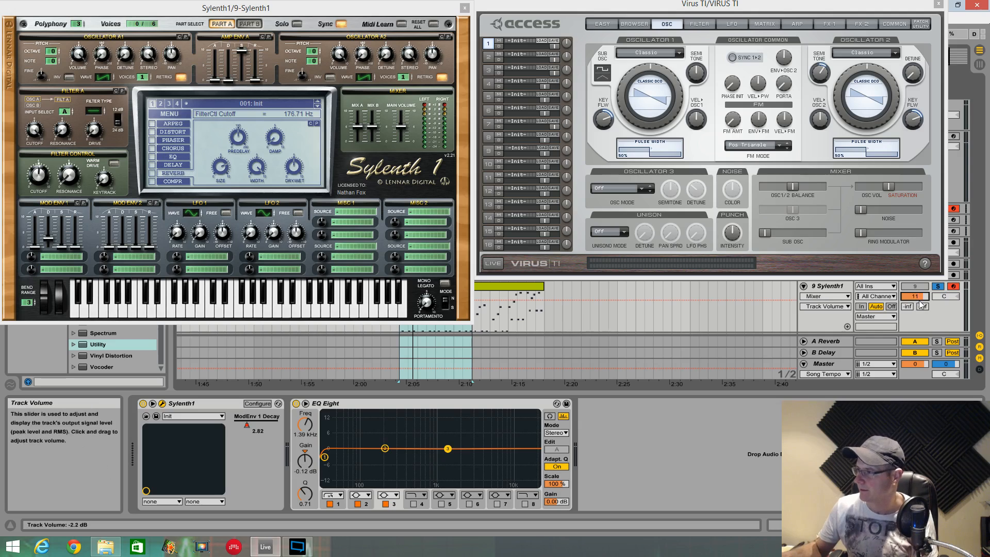
{"action": "left_click_drag", "start_coordinate": [915, 296], "coordinate": [915, 296]}
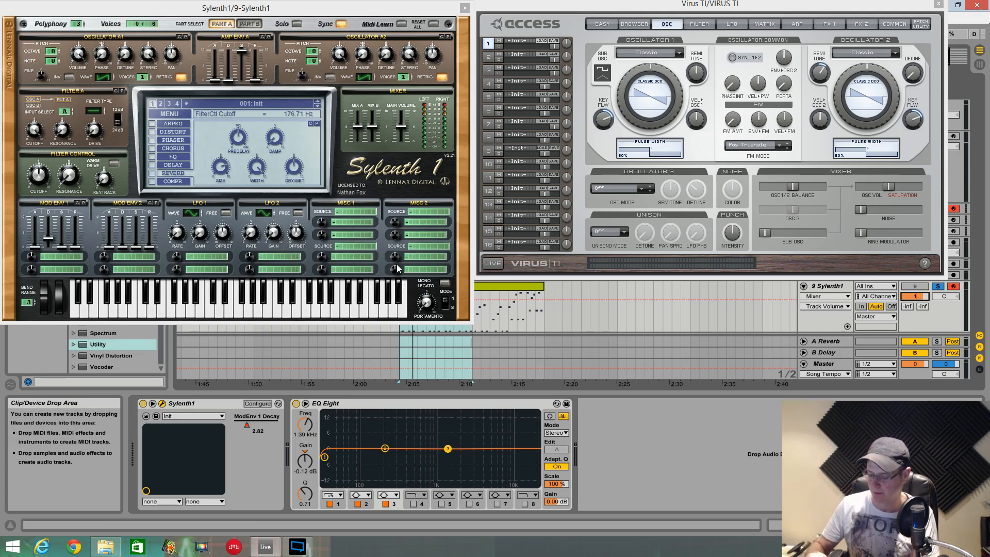
{"action": "left_click", "coordinate": [727, 310]}
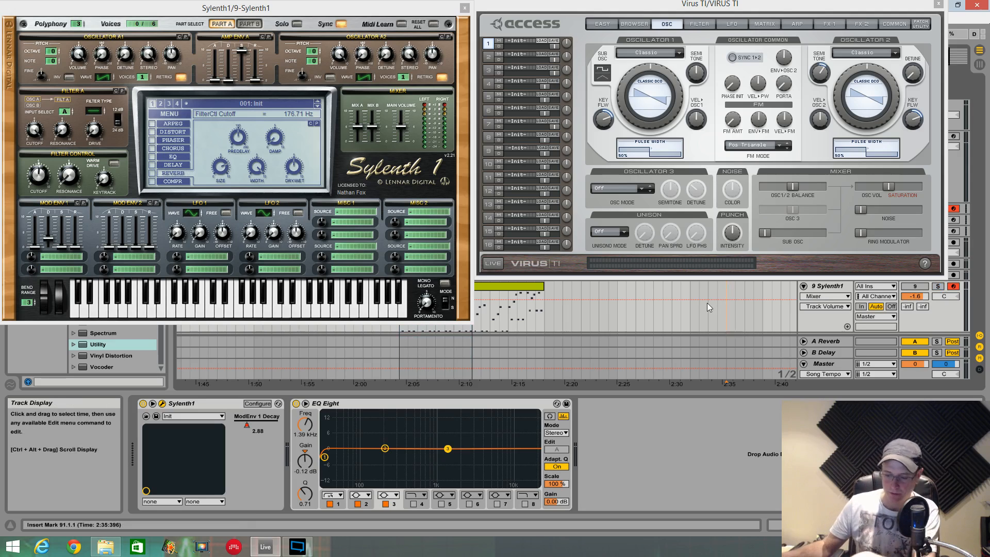
{"action": "key", "text": "space"}
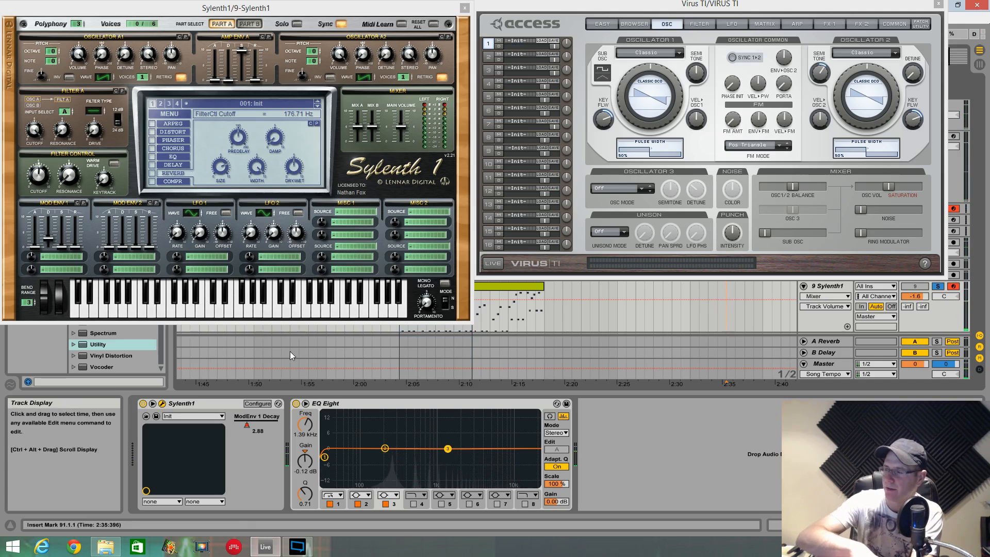
- Set Sylenth1's oscillator A2 octave to 1 and toggle the track's solo to compare it with Virus TI
{"action": "key", "text": "s"}
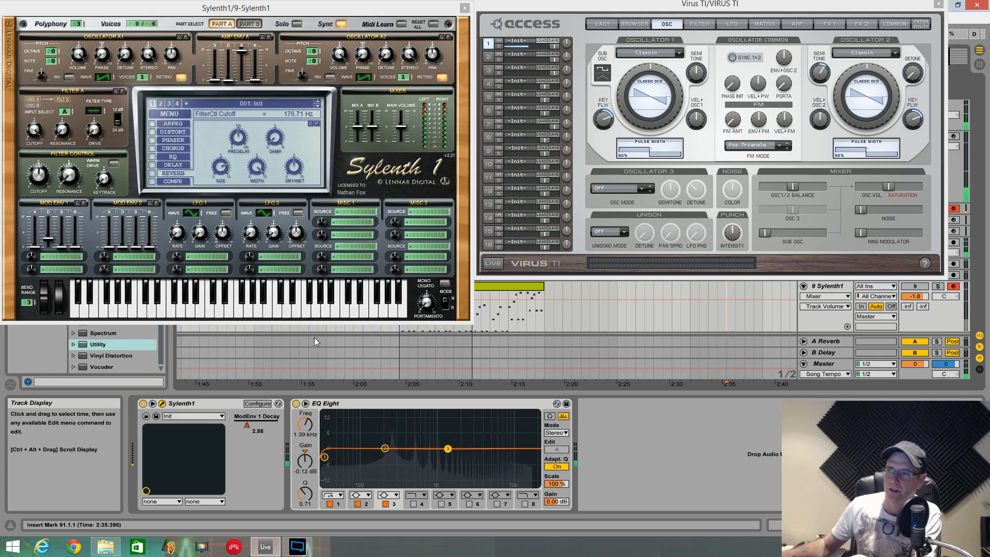
{"action": "left_click_drag", "start_coordinate": [318, 52], "coordinate": [319, 41]}
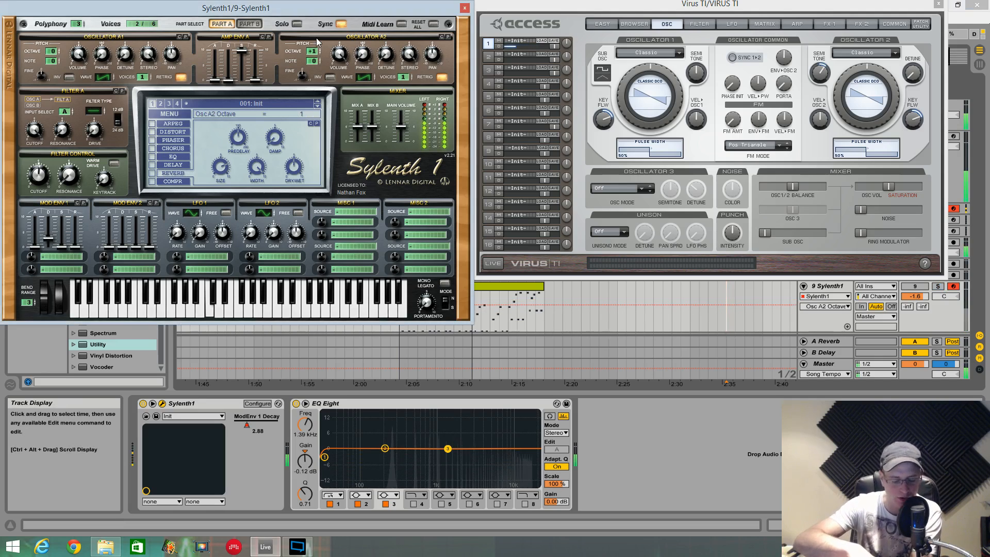
{"action": "key", "text": "s"}
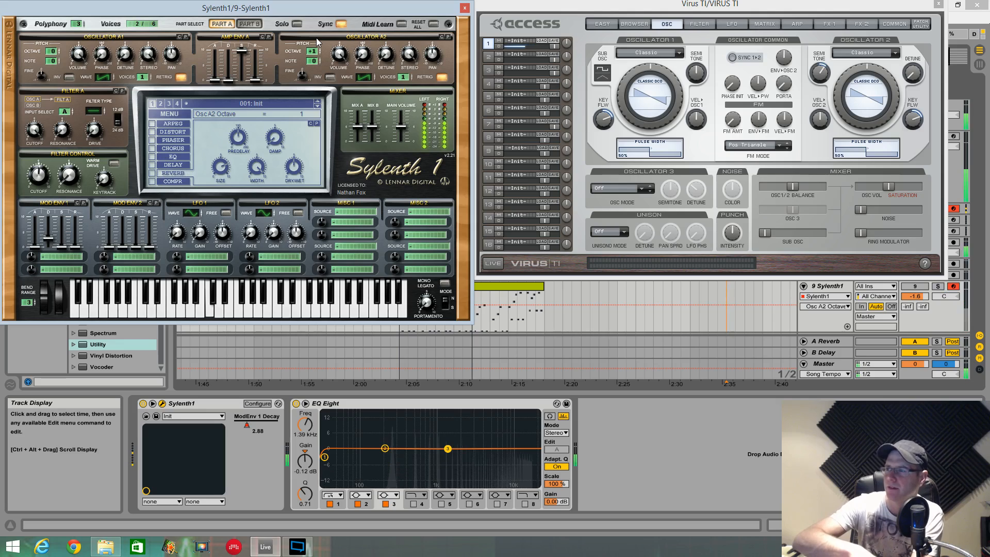
{"action": "key", "text": "s"}
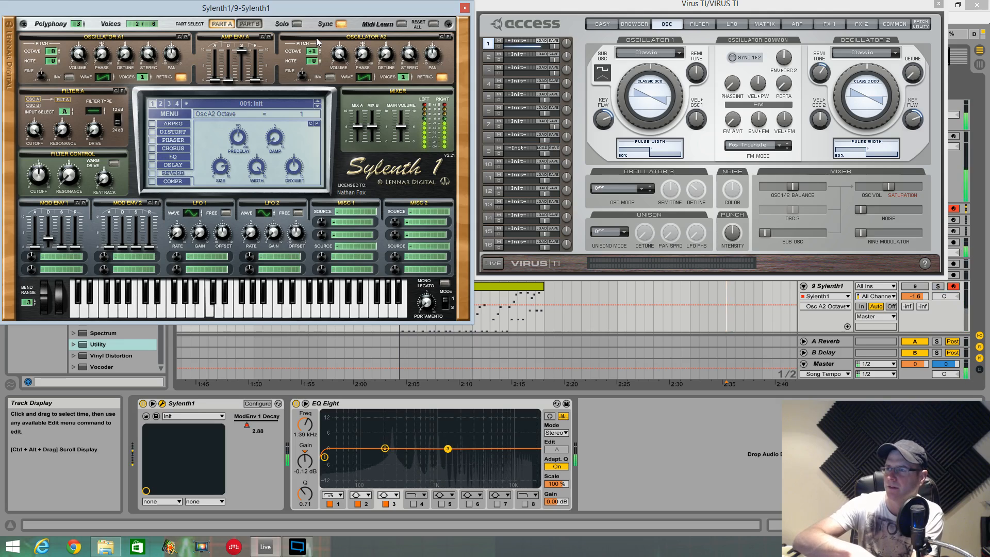
{"action": "key", "text": "s"}
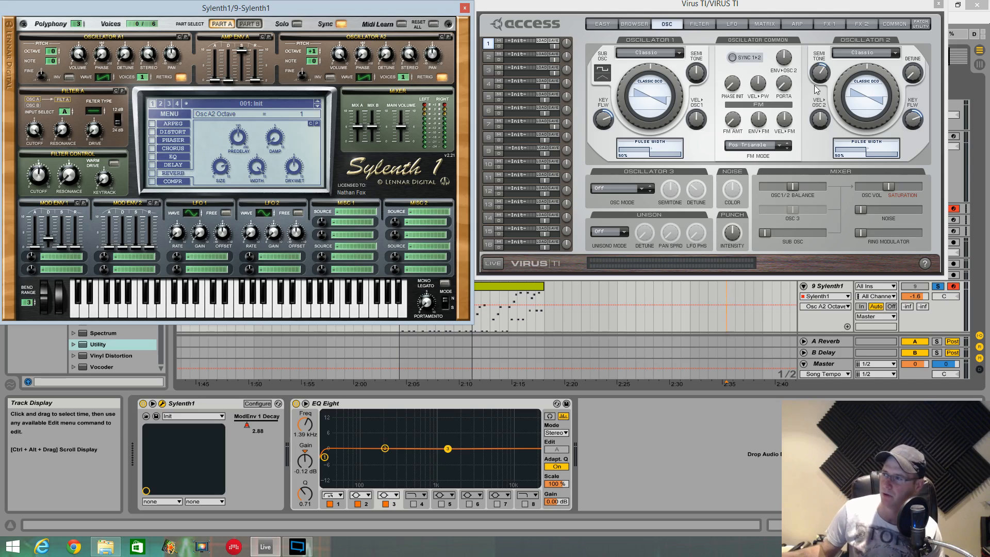
- Set the stereo amount of Sylenth1's oscillators A2 and A1 to 10.00
{"action": "left_click", "coordinate": [793, 188]}
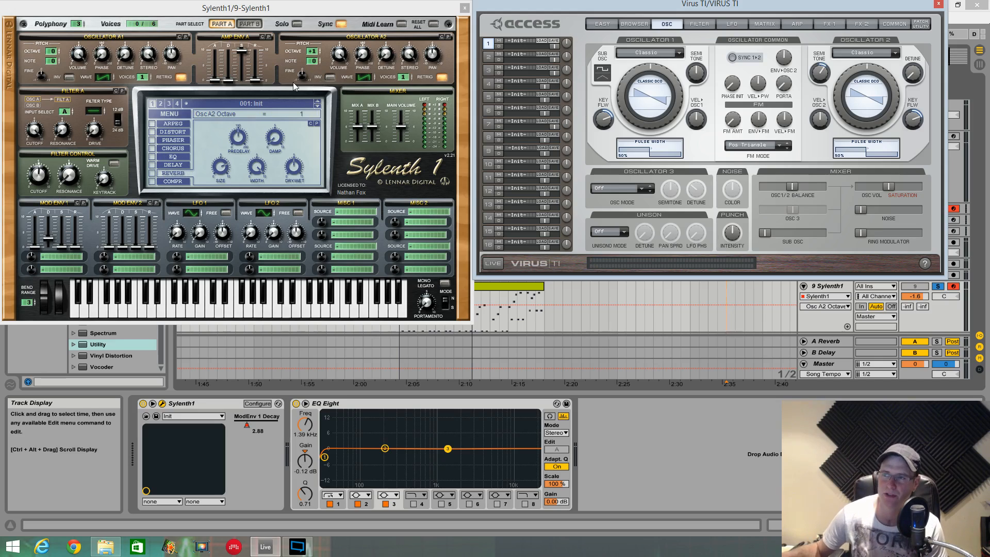
{"action": "left_click_drag", "start_coordinate": [406, 52], "coordinate": [412, 46]}
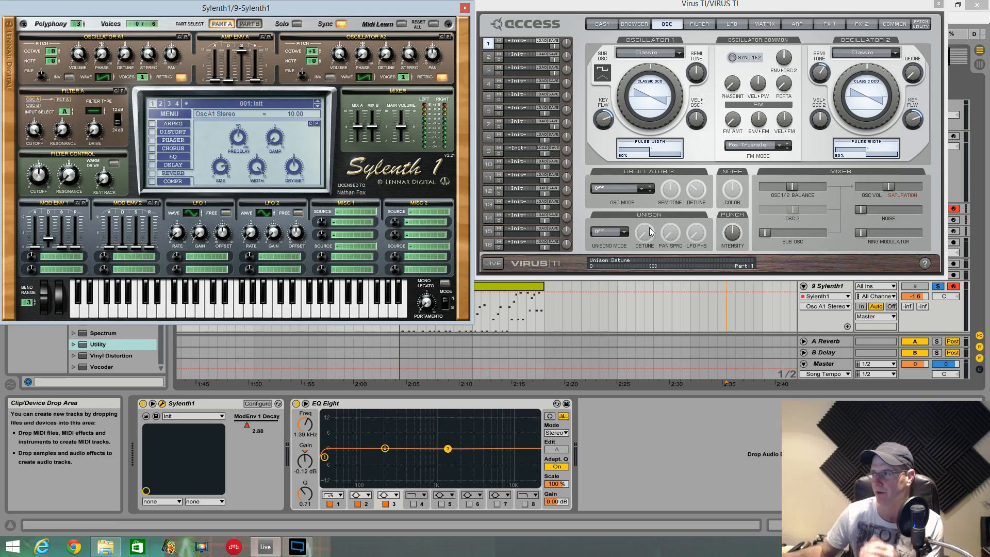
- Switch both Virus TI oscillators to the HyperSaw model and raise the density of each
{"action": "left_click", "coordinate": [681, 54]}
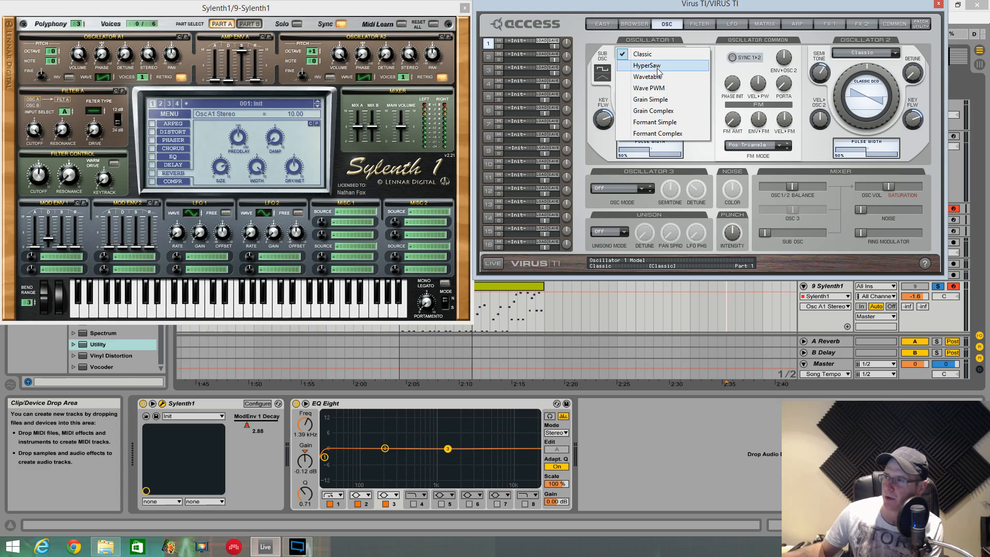
{"action": "left_click", "coordinate": [632, 65]}
{"action": "left_click", "coordinate": [891, 53]}
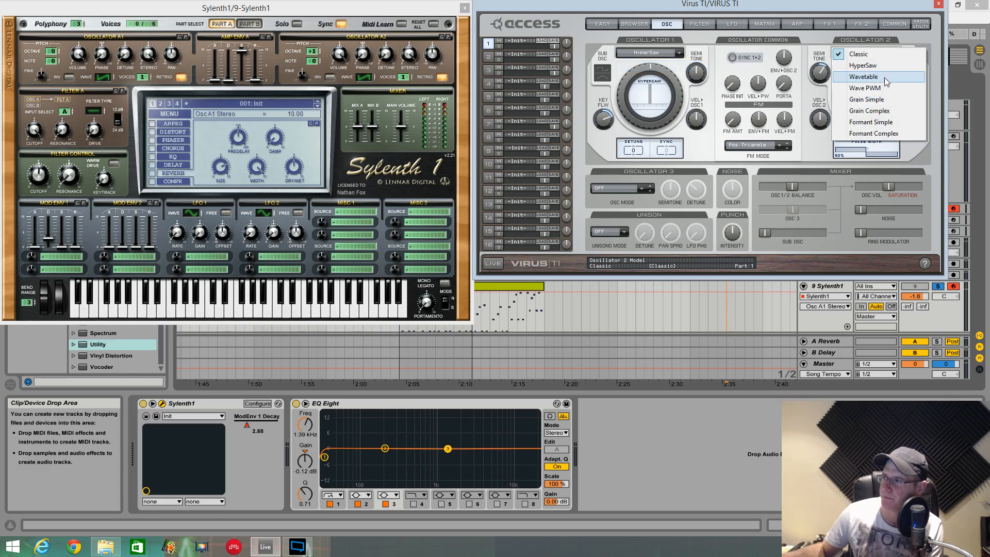
{"action": "left_click", "coordinate": [867, 65]}
{"action": "left_click_drag", "start_coordinate": [838, 102], "coordinate": [890, 116]}
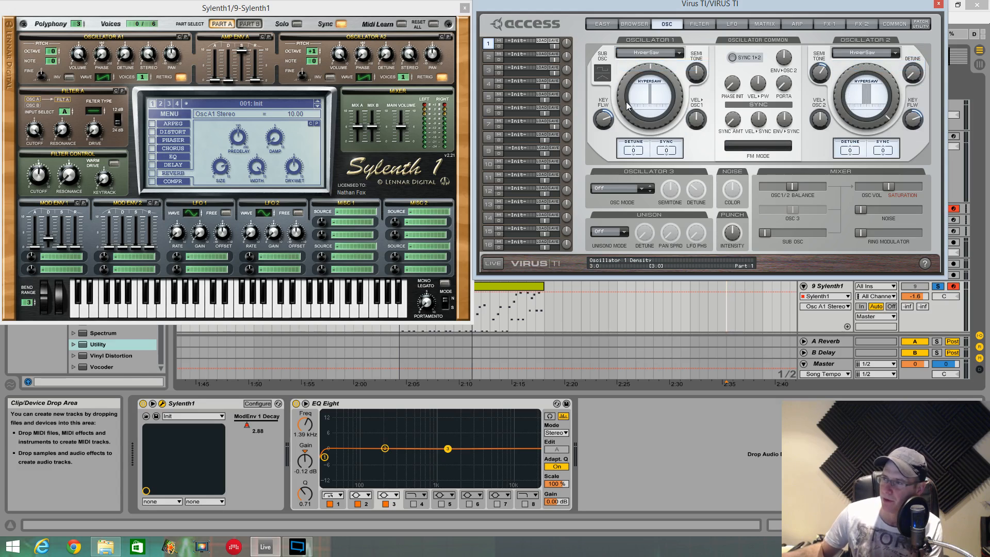
{"action": "left_click_drag", "start_coordinate": [608, 106], "coordinate": [637, 4]}
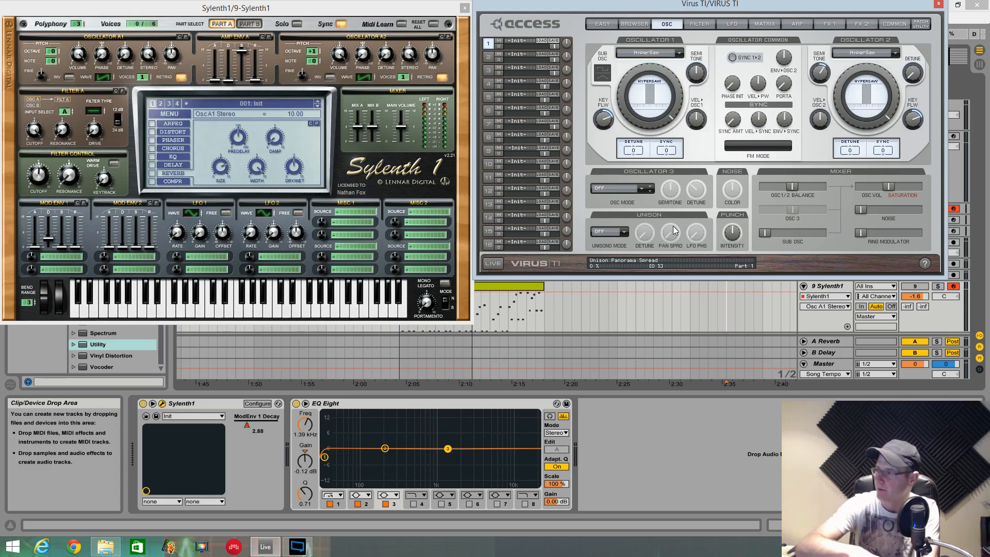
- Set the HyperSaw detune in Virus TI to 48 for oscillator 1 and 56 for oscillator 2
{"action": "left_click_drag", "start_coordinate": [634, 150], "coordinate": [641, 127]}
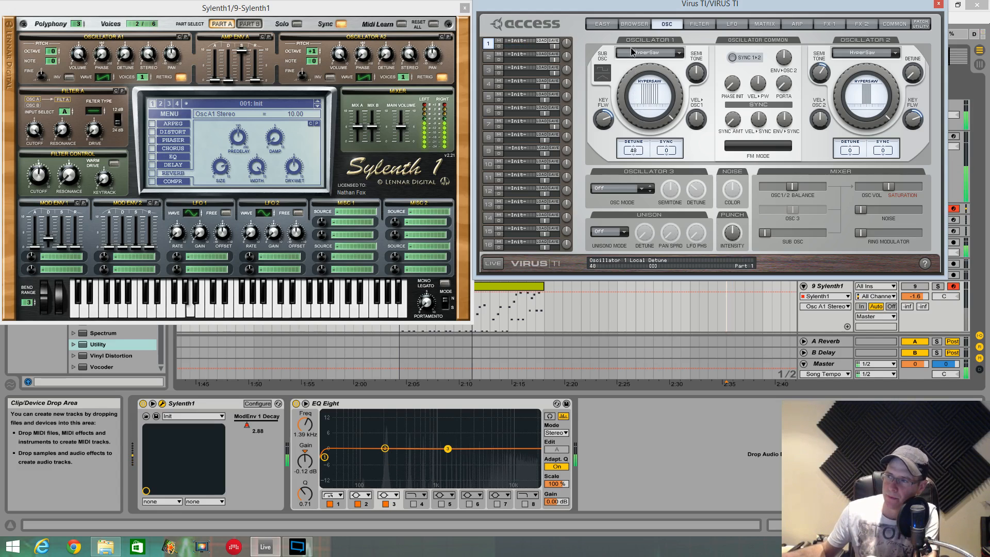
{"action": "mouse_move", "coordinate": [632, 52]}
{"action": "left_mouse_down"}
{"action": "mouse_move", "coordinate": [638, 6]}
{"action": "mouse_move", "coordinate": [639, 59]}
{"action": "left_mouse_up"}
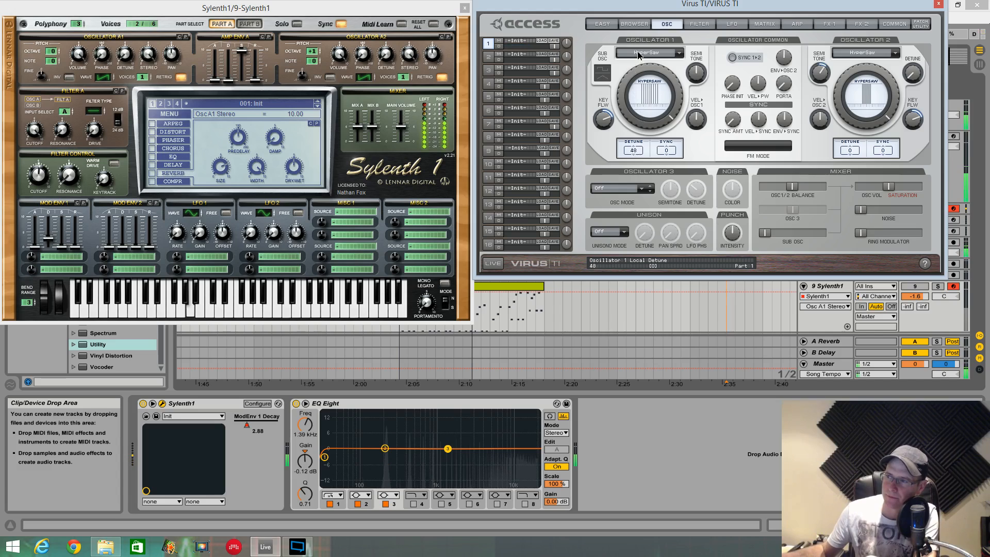
{"action": "left_click_drag", "start_coordinate": [843, 148], "coordinate": [846, 61]}
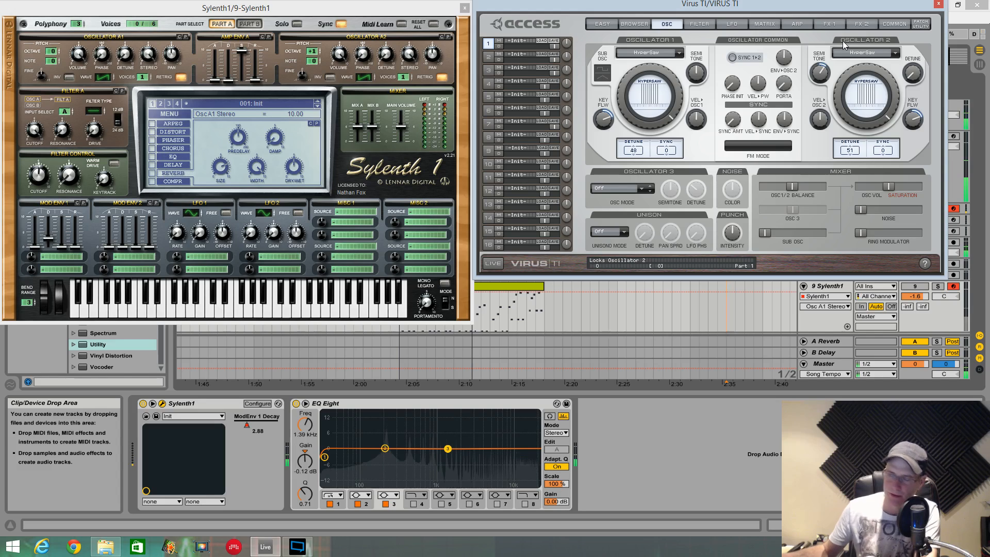
{"action": "left_click_drag", "start_coordinate": [845, 149], "coordinate": [847, 142]}
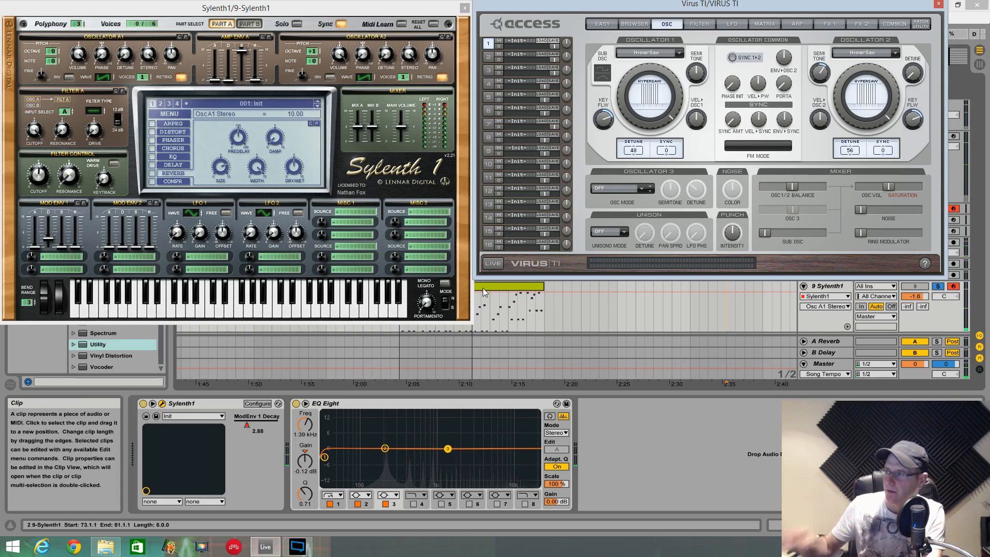
- Give Sylenth1's oscillators A1 and A2 8 voices each, raise their detune, with 2.90 on A2, and turn their Retrig off
{"action": "left_click_drag", "start_coordinate": [143, 77], "coordinate": [142, 7]}
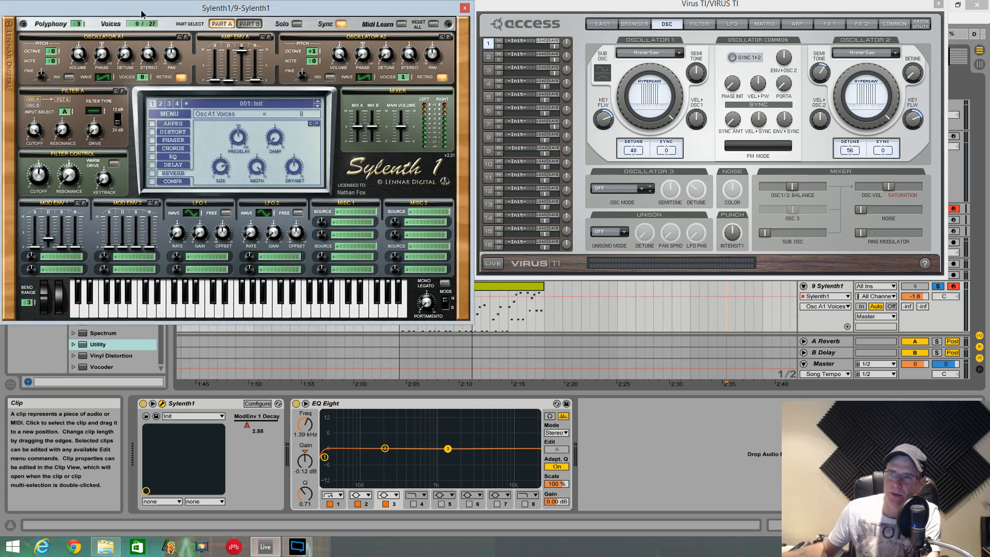
{"action": "left_click_drag", "start_coordinate": [402, 78], "coordinate": [404, 21]}
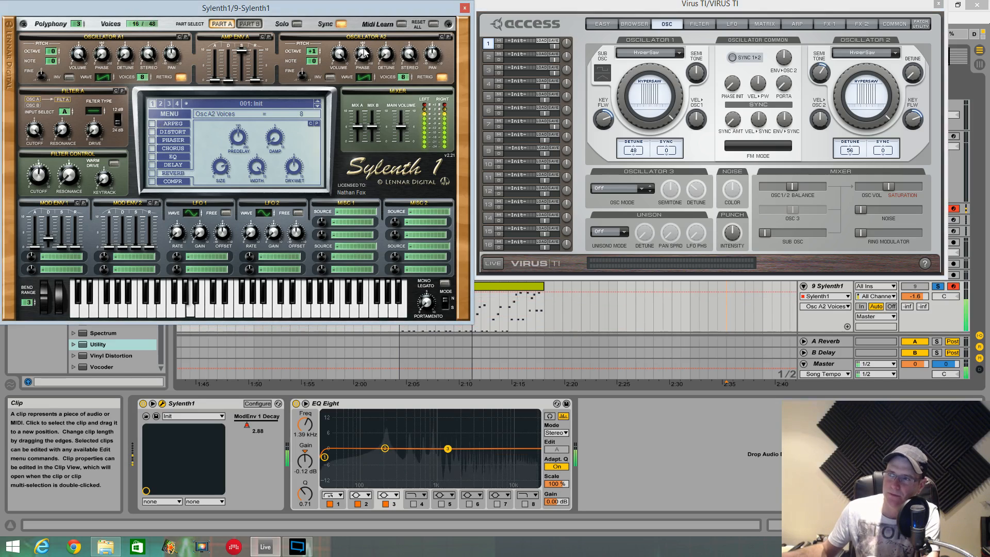
{"action": "left_click_drag", "start_coordinate": [388, 55], "coordinate": [389, 48]}
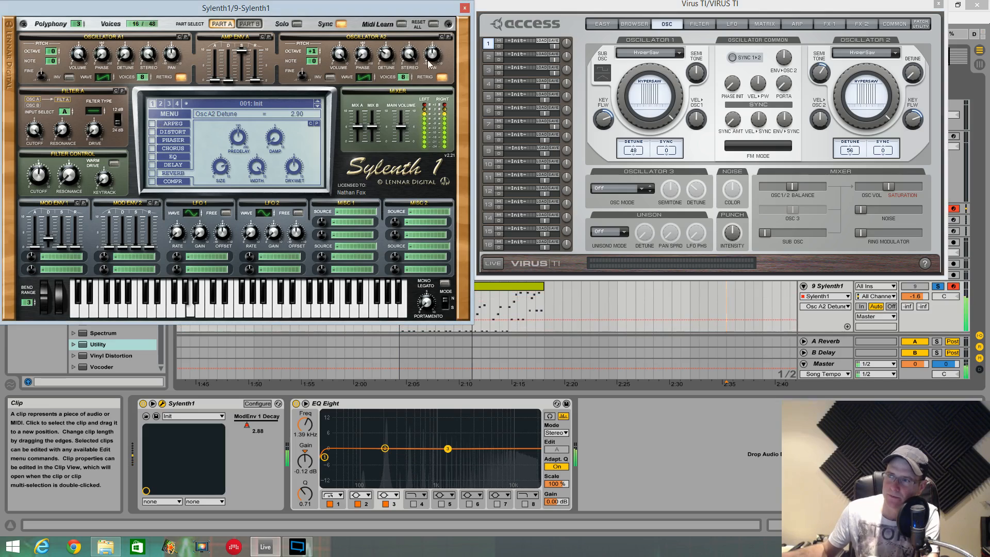
{"action": "left_click", "coordinate": [442, 78]}
{"action": "left_click_drag", "start_coordinate": [124, 55], "coordinate": [122, 19]}
{"action": "left_click", "coordinate": [182, 77]}
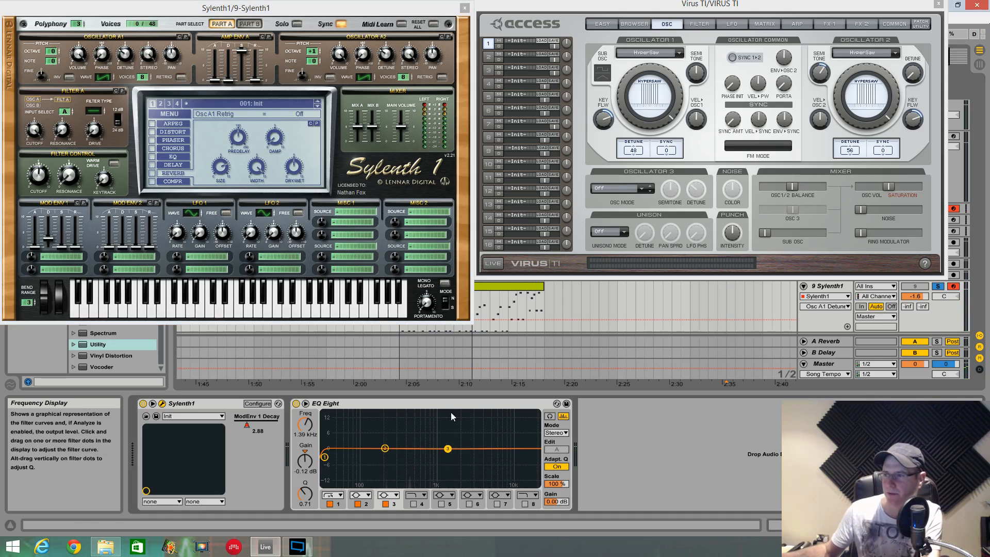
- Move the Virus TI and Sylenth1 windows aside and examine the Sylenth1 track's spectrum in the enlarged EQ Eight display
{"action": "left_click", "coordinate": [616, 8]}
{"action": "left_click_drag", "start_coordinate": [615, 8], "coordinate": [633, 556]}
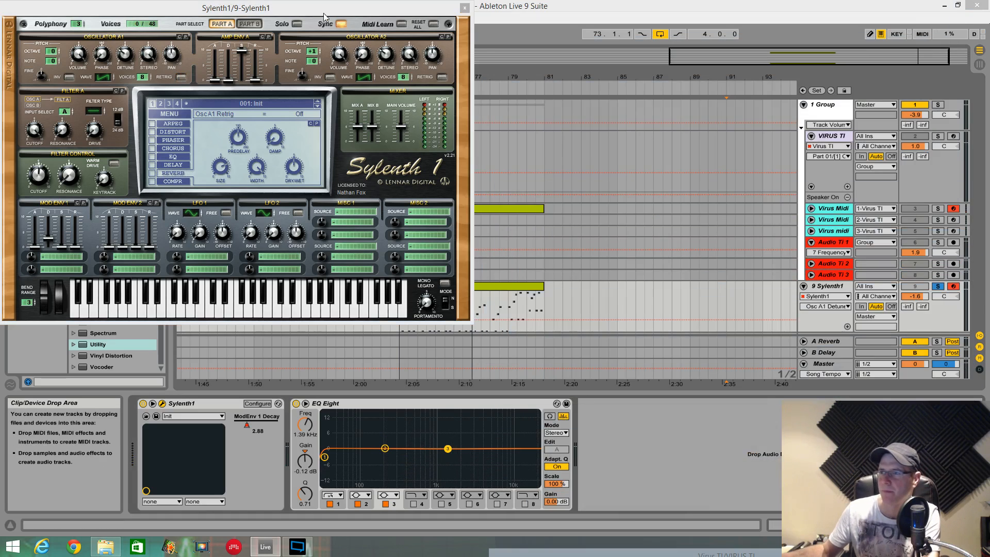
{"action": "left_click_drag", "start_coordinate": [392, 7], "coordinate": [82, 358]}
{"action": "double_click", "coordinate": [418, 429]}
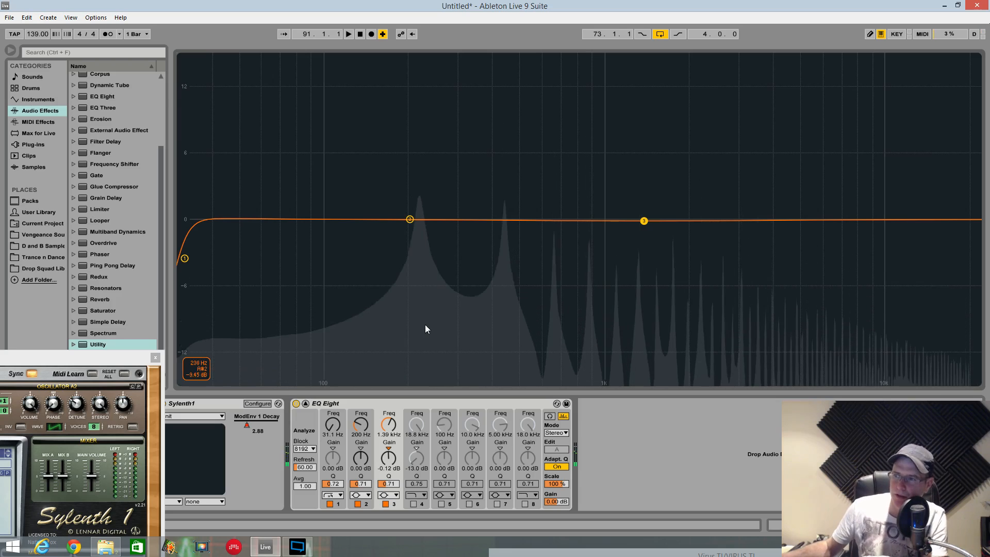
- Select the Audio Ti 1 track and examine the Virus spectrum in its enlarged EQ Eight display
{"action": "key", "text": "Tab"}
{"action": "left_click", "coordinate": [832, 248]}
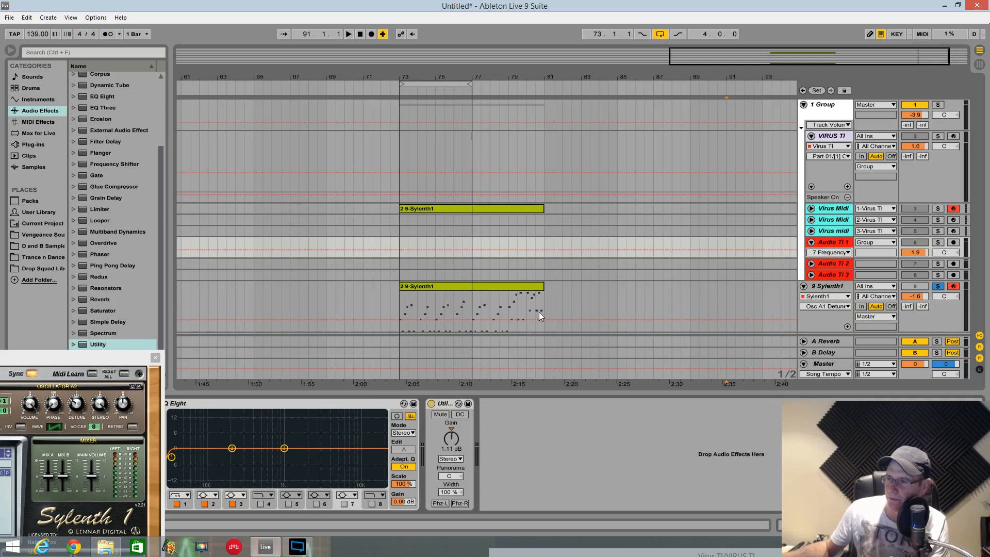
{"action": "double_click", "coordinate": [355, 419]}
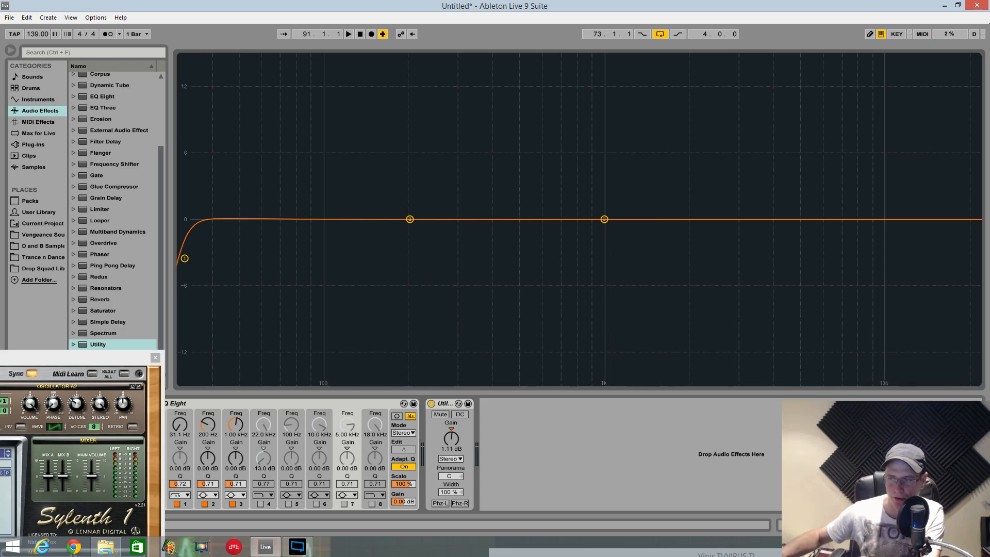
{"action": "left_click", "coordinate": [410, 415]}
- Enlarge the Sylenth1 track's EQ Eight display again and set the gain of band 4 to 1.00 dB
{"action": "left_click", "coordinate": [806, 303]}
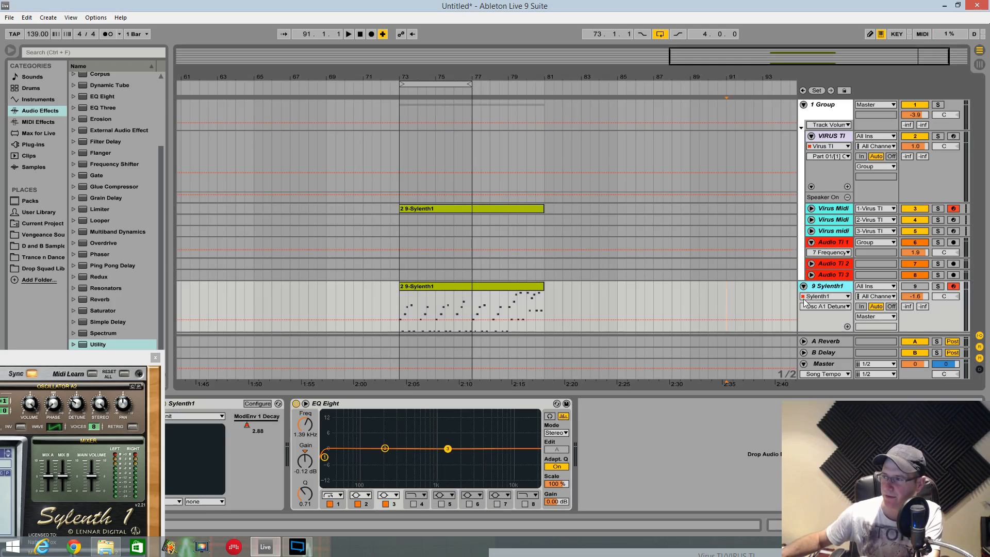
{"action": "left_click", "coordinate": [305, 404]}
{"action": "left_click", "coordinate": [417, 458]}
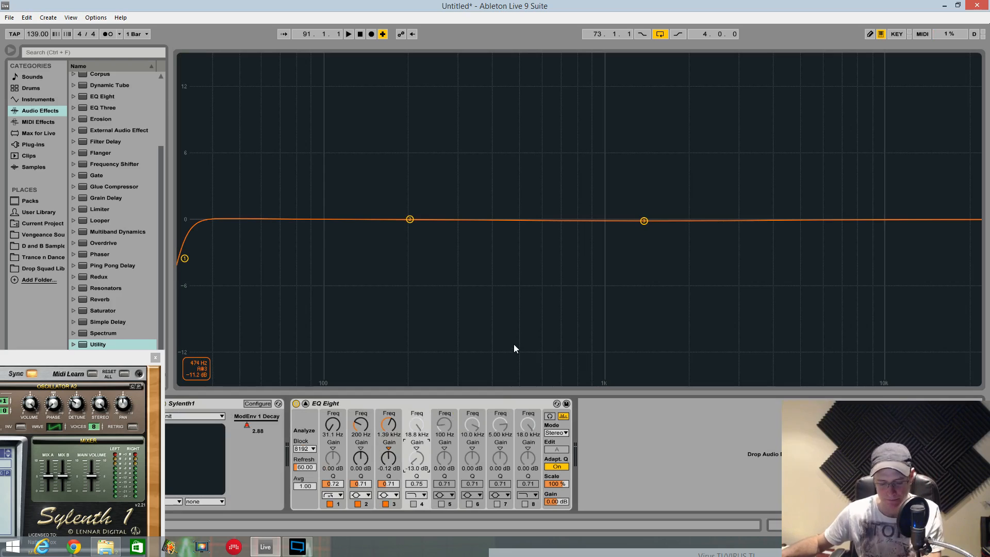
{"action": "type", "text": "1"}
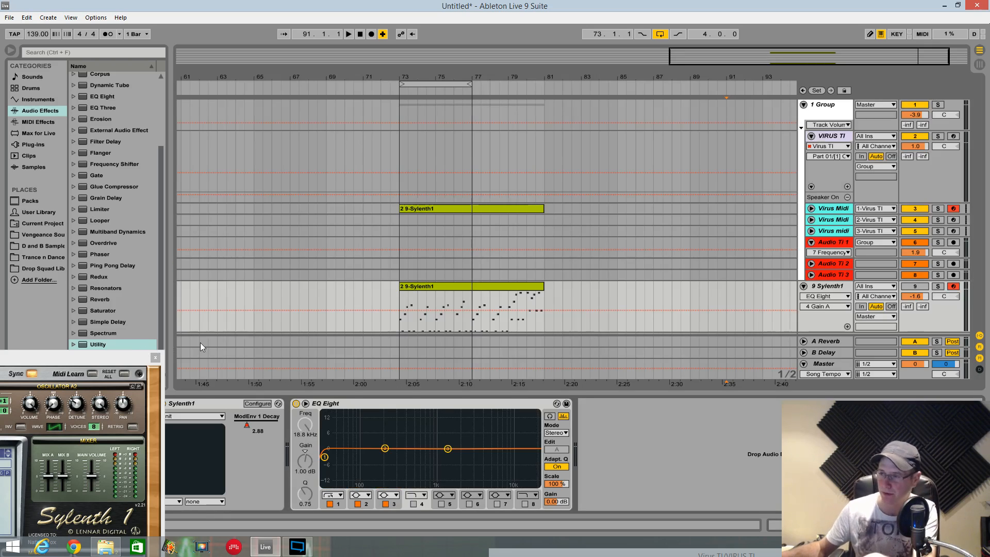
- Toggle the Sylenth1 track's solo to compare both synths, and bring the Sylenth1 window back fully into view
{"action": "key", "text": "s"}
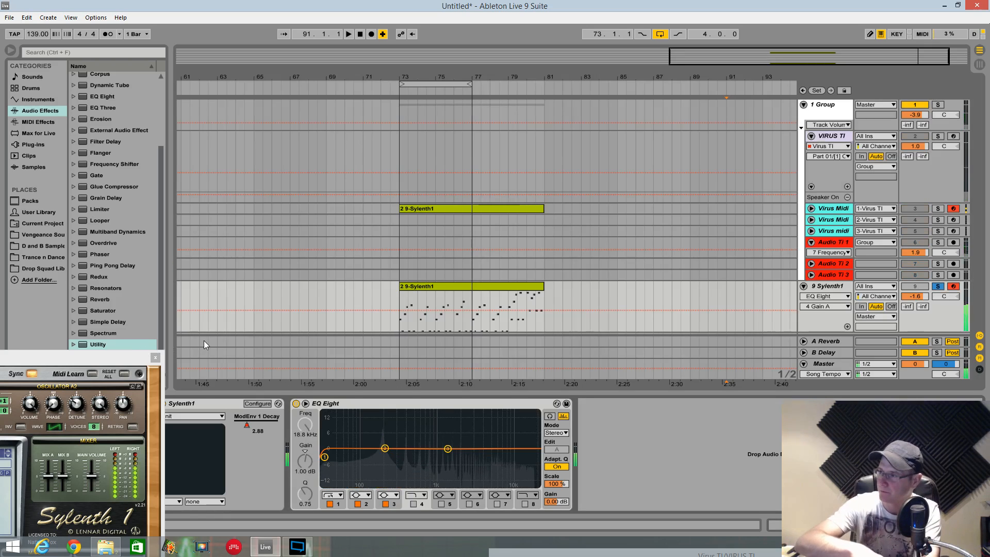
{"action": "key", "text": "s"}
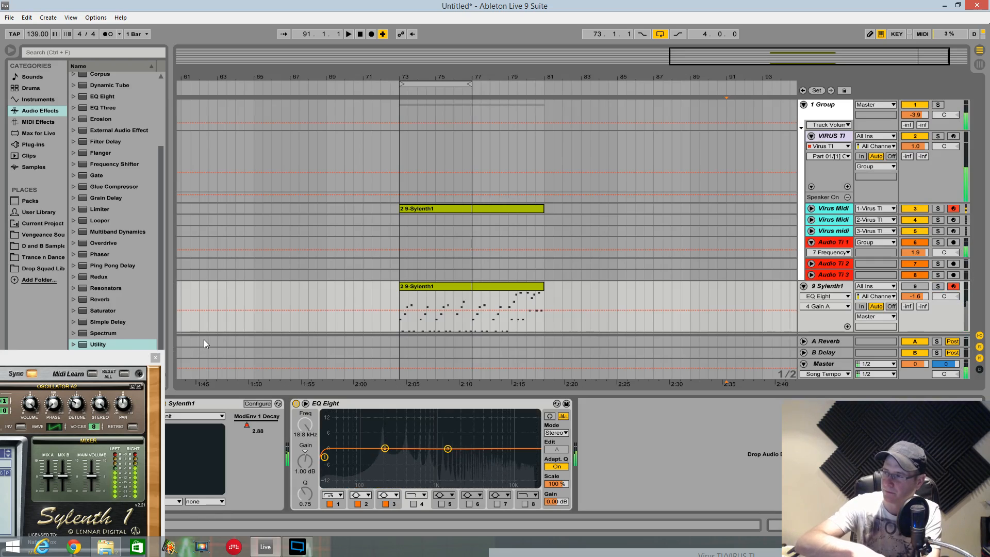
{"action": "left_click_drag", "start_coordinate": [123, 353], "coordinate": [465, 132]}
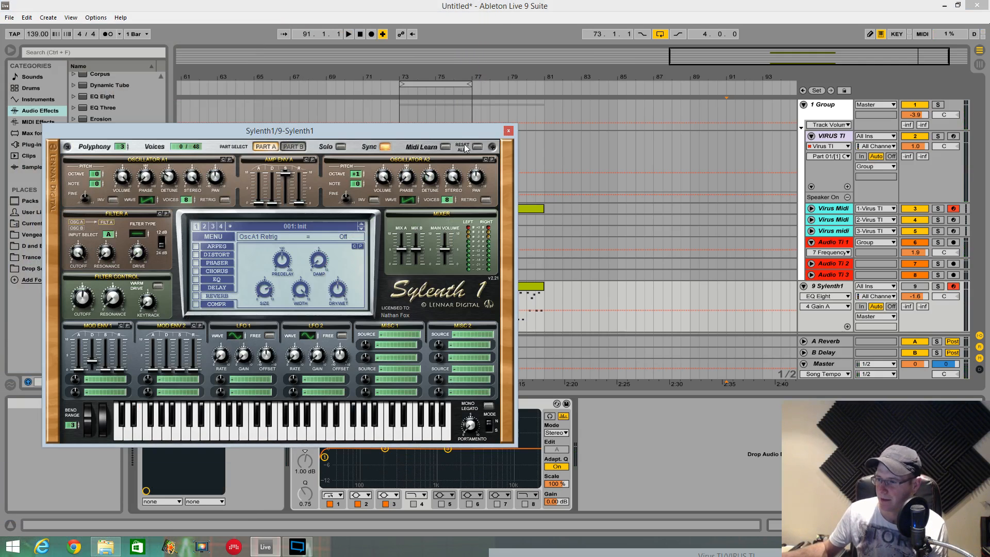
{"action": "left_click_drag", "start_coordinate": [351, 124], "coordinate": [348, 118]}
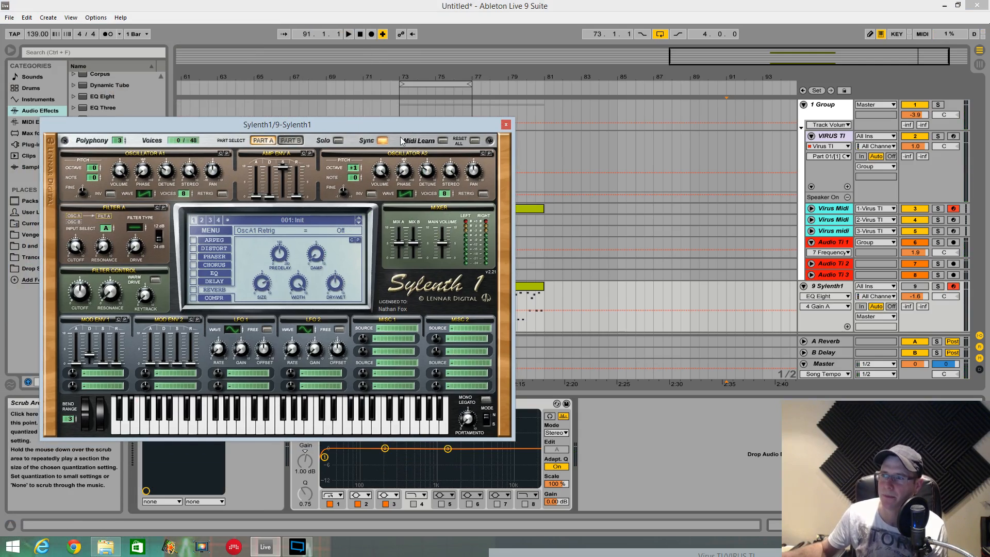
{"action": "double_click", "coordinate": [513, 6]}
{"action": "right_click", "coordinate": [529, 23]}
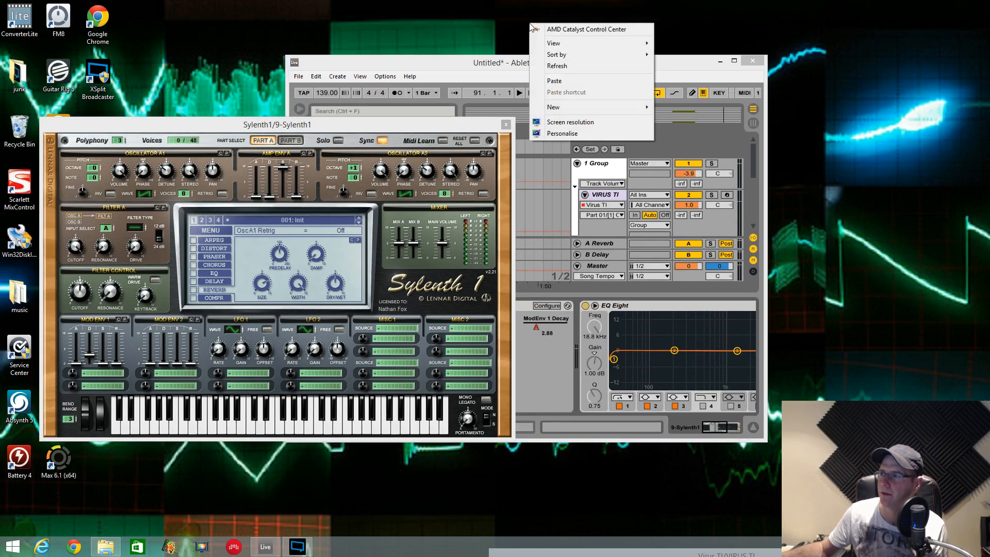
{"action": "left_click", "coordinate": [565, 66]}
{"action": "left_click_drag", "start_coordinate": [573, 63], "coordinate": [639, 0]}
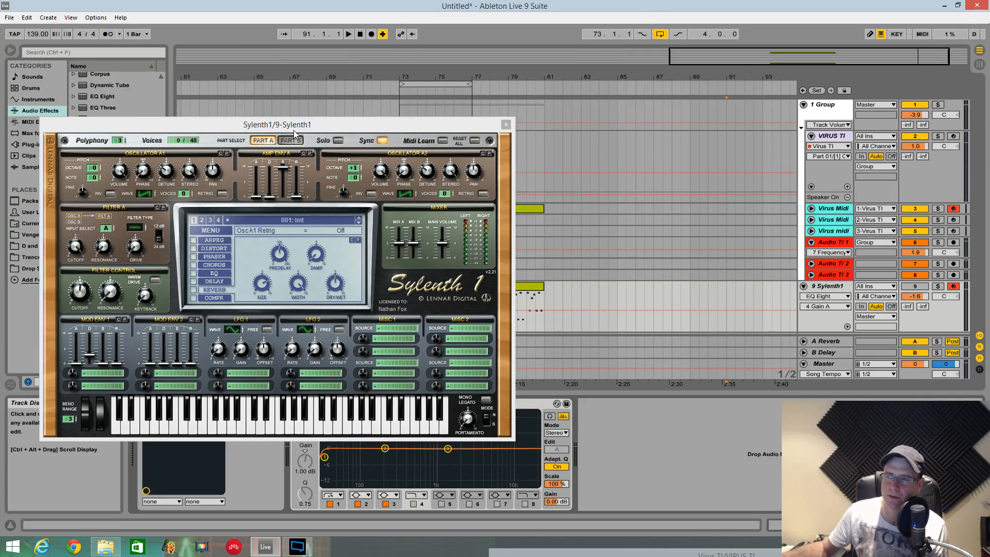
- Move the Sylenth1 window clear of the device chain and select the VIRUS TI track to show its device
{"action": "left_click_drag", "start_coordinate": [294, 131], "coordinate": [255, 36]}
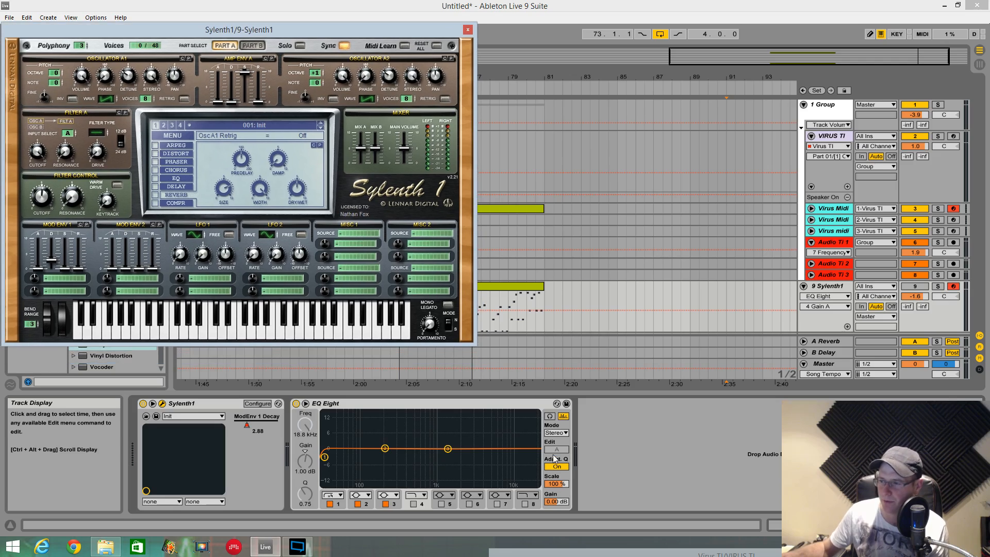
{"action": "left_click", "coordinate": [502, 377]}
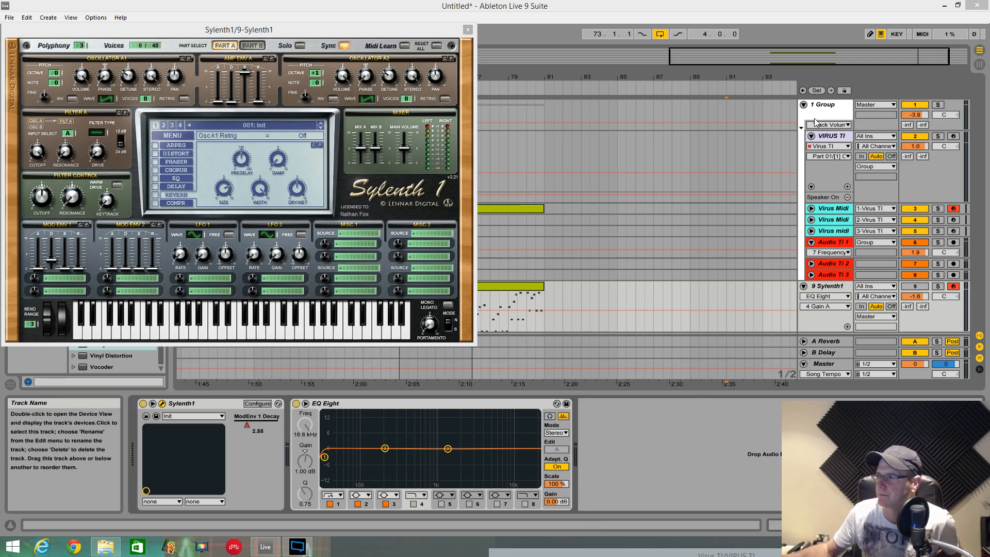
{"action": "left_click", "coordinate": [844, 136]}
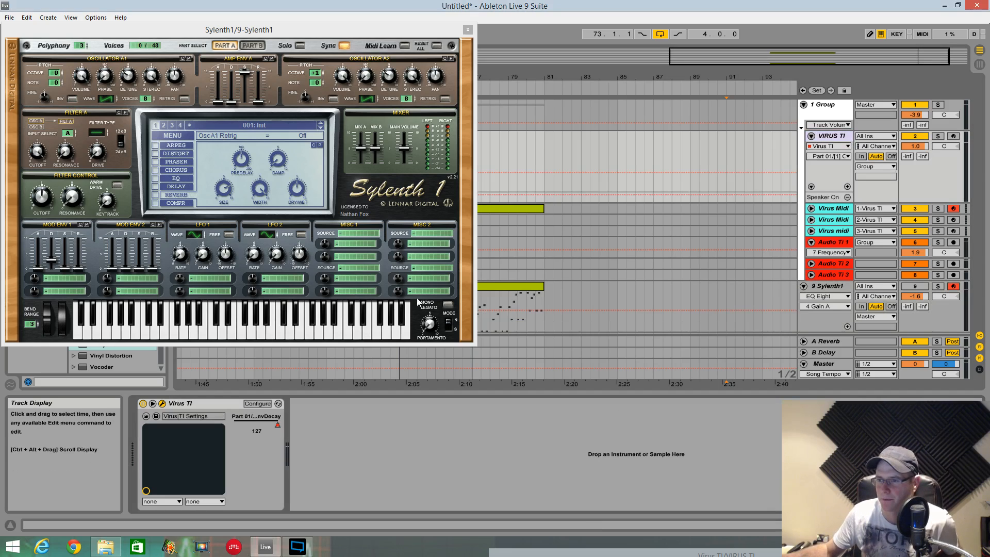
- Open the Virus TI window beside Sylenth1 and set its unison mode to Twin
{"action": "left_click", "coordinate": [163, 405]}
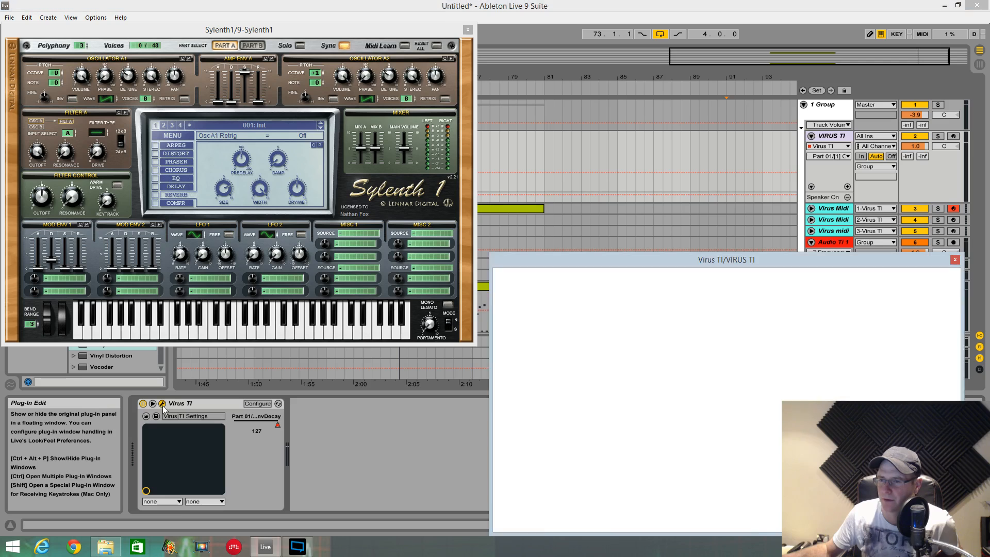
{"action": "left_click_drag", "start_coordinate": [514, 262], "coordinate": [485, 51]}
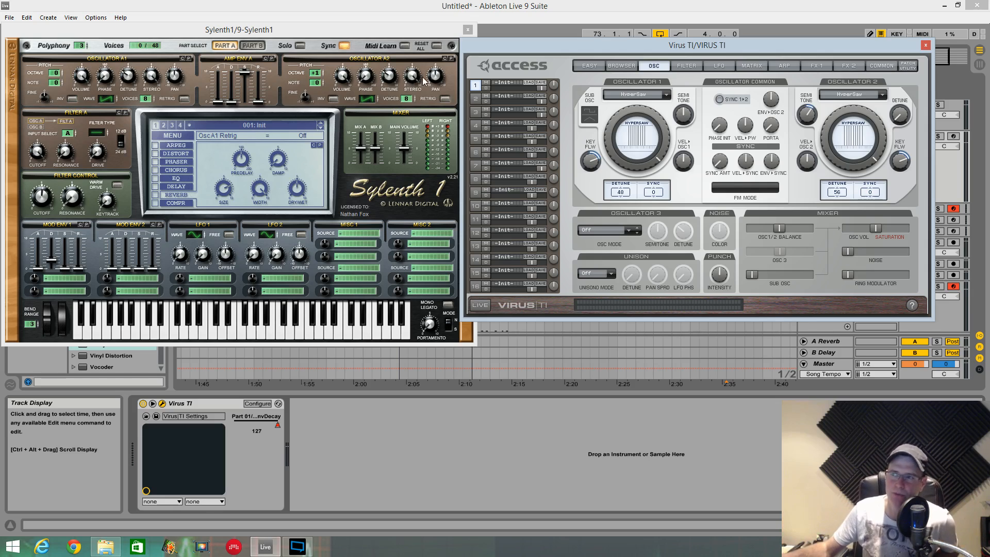
{"action": "mouse_move", "coordinate": [554, 235]}
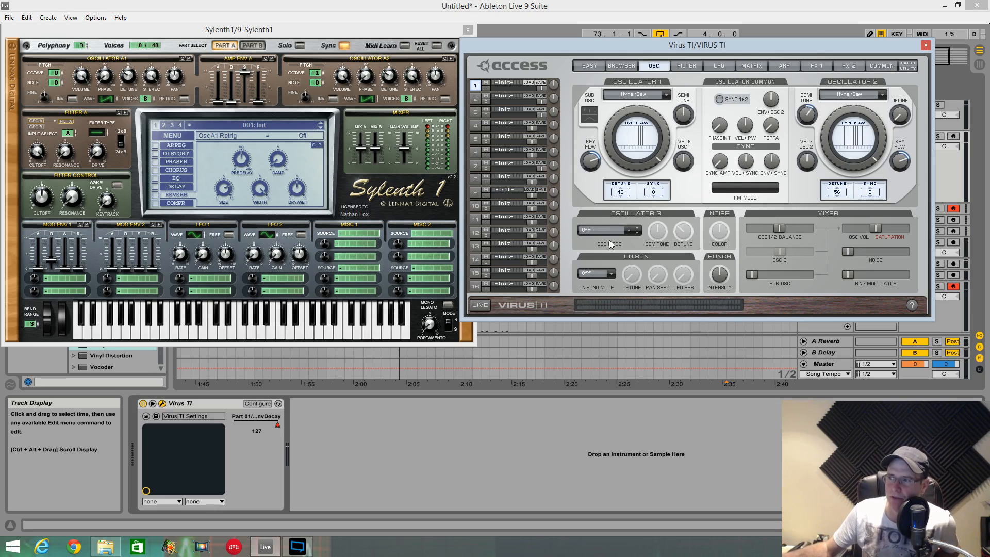
{"action": "left_click", "coordinate": [614, 275]}
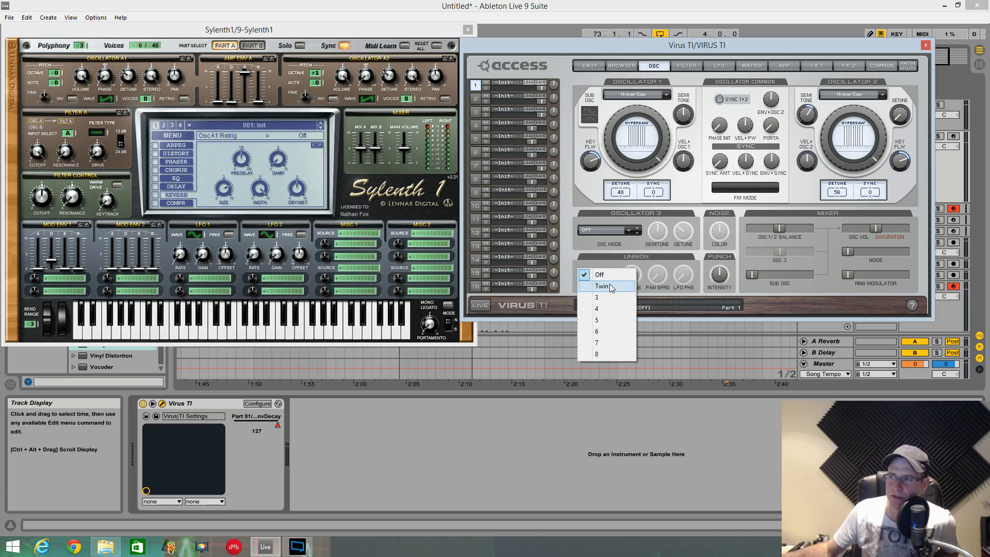
{"action": "left_click", "coordinate": [603, 287]}
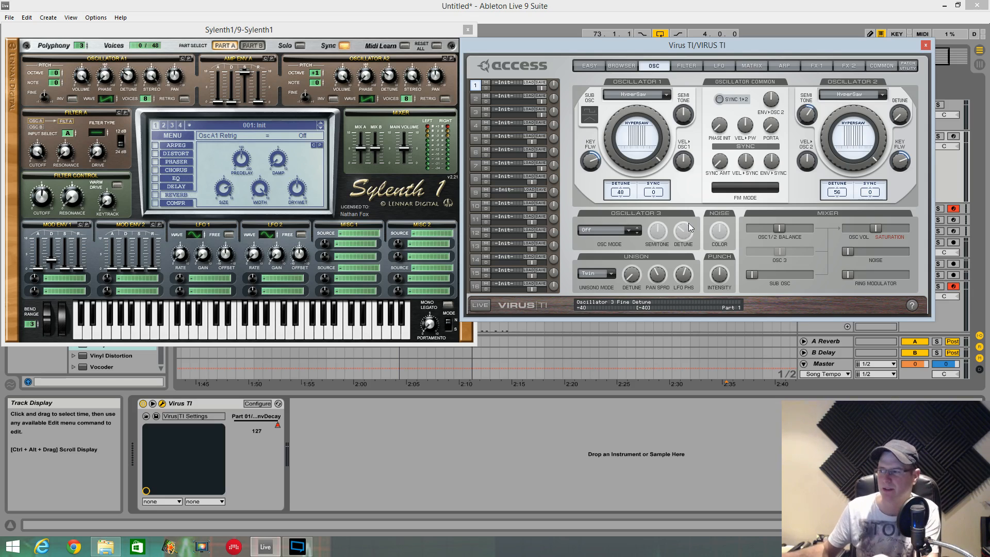
- On the Virus filter page, set the filter 2 offset to -58 and shorten the filter envelope decay to 29
{"action": "left_click_drag", "start_coordinate": [797, 52], "coordinate": [805, 23]}
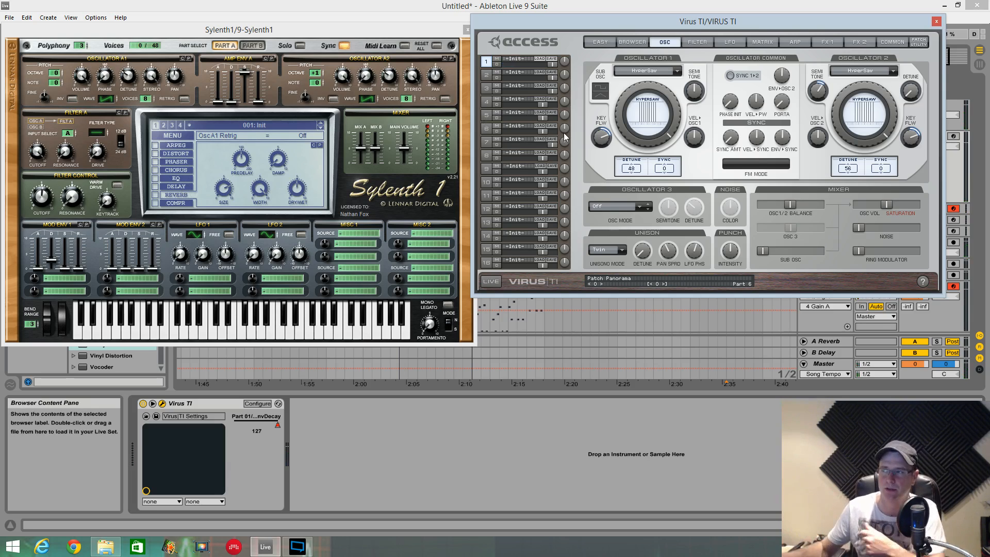
{"action": "left_click", "coordinate": [701, 46]}
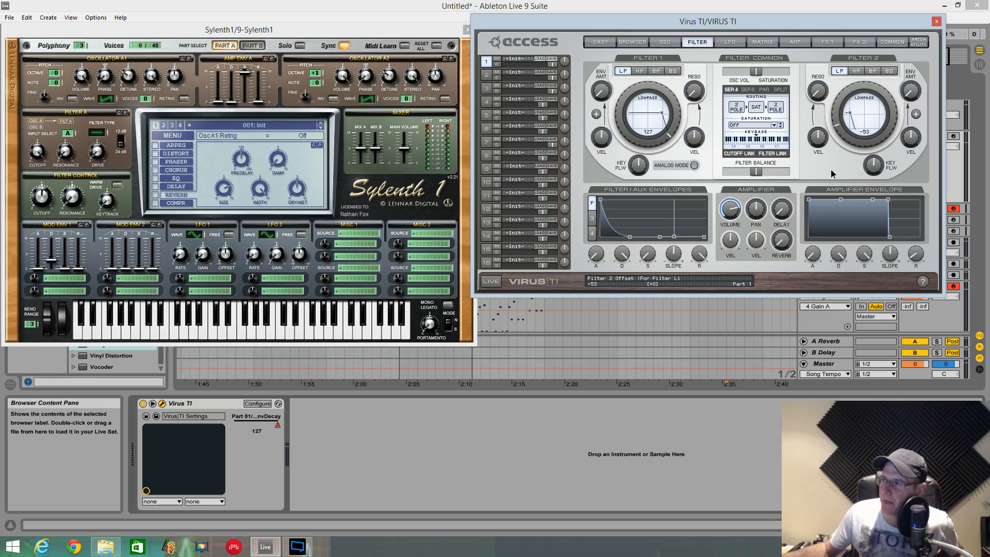
{"action": "left_click_drag", "start_coordinate": [832, 170], "coordinate": [831, 174]}
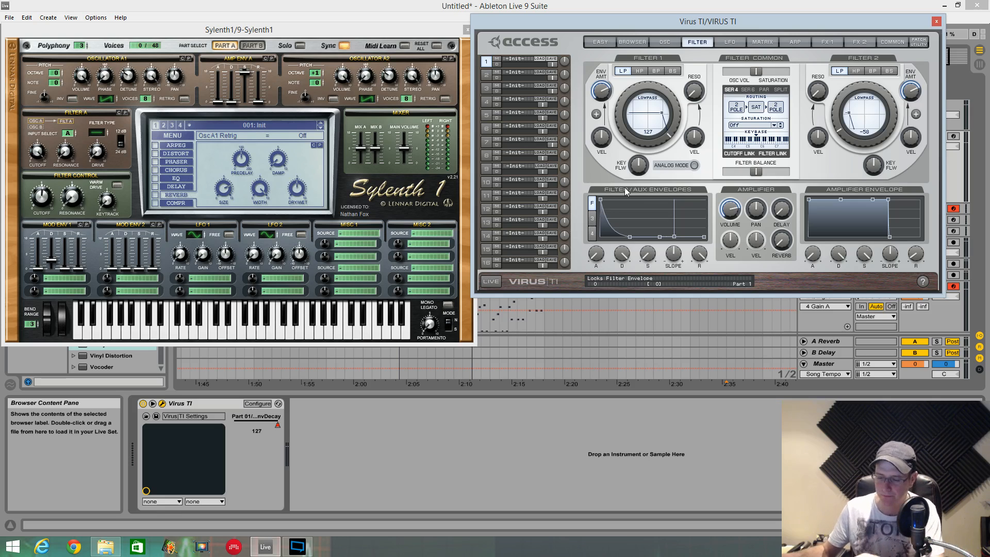
{"action": "left_click_drag", "start_coordinate": [616, 230], "coordinate": [617, 327]}
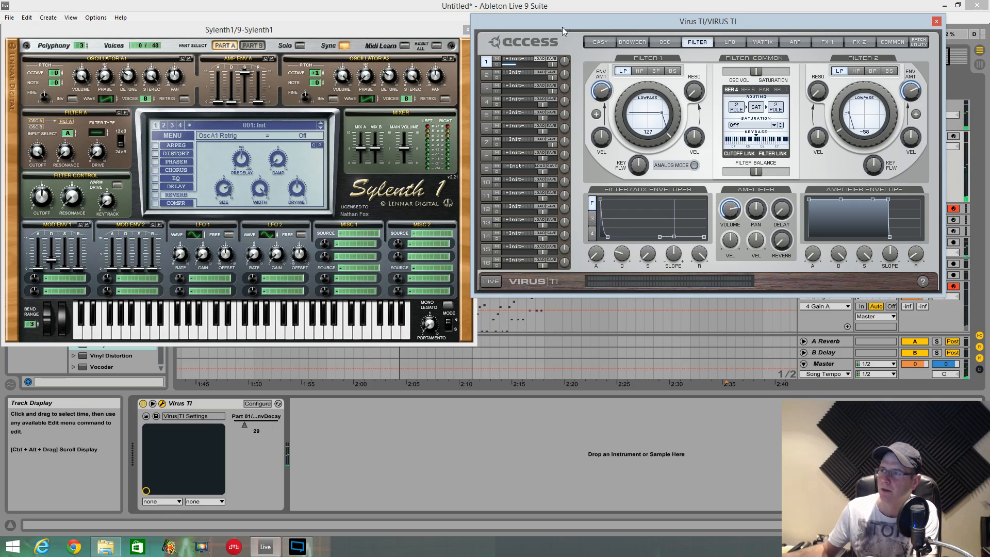
- Move both synth windows clear of the transport, re-enable the overridden automation and place the start position at bar 73
{"action": "left_click_drag", "start_coordinate": [562, 26], "coordinate": [553, 162]}
{"action": "left_click_drag", "start_coordinate": [419, 29], "coordinate": [402, 176]}
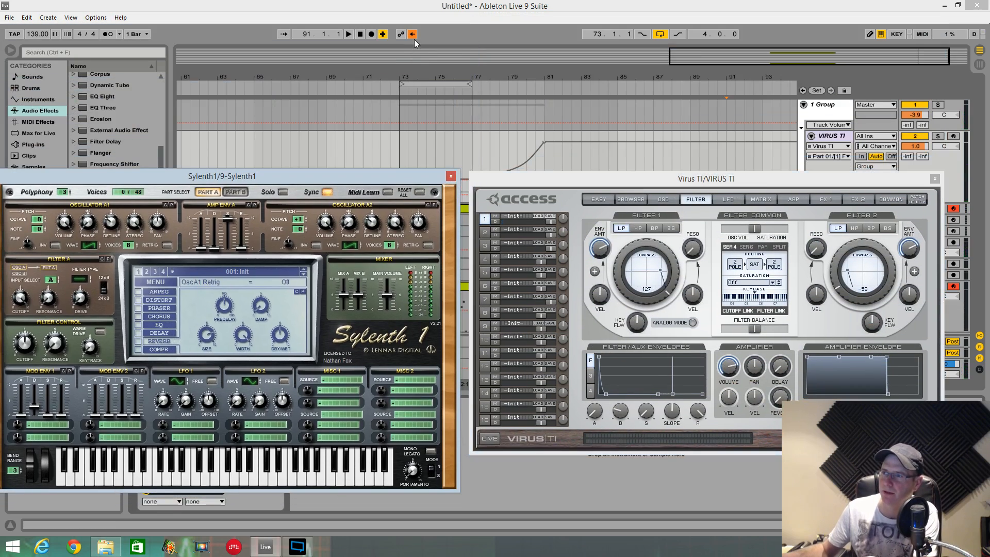
{"action": "left_click", "coordinate": [413, 35]}
{"action": "left_click", "coordinate": [403, 156]}
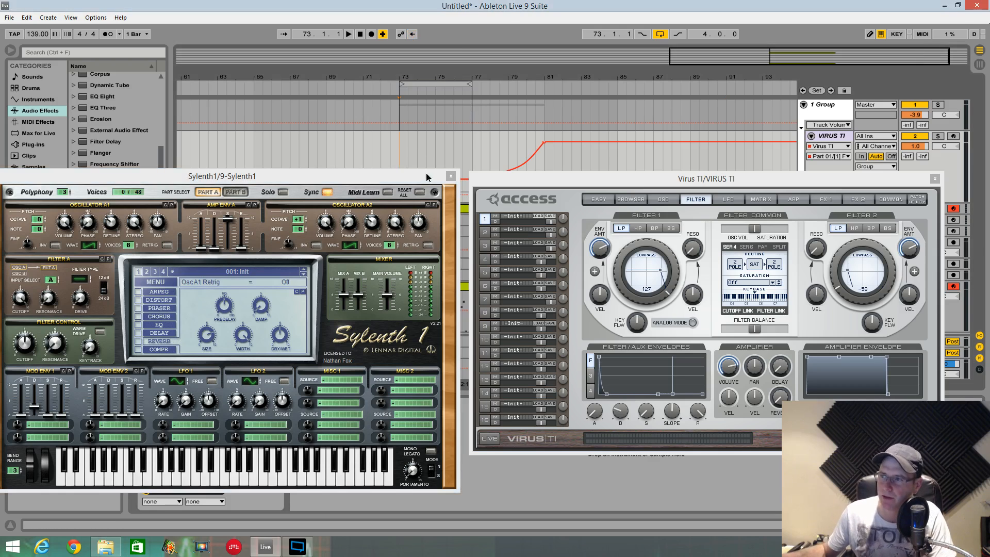
- Bring both synth windows back up, start playback and set the Virus filter 2 offset to -57
{"action": "left_click_drag", "start_coordinate": [426, 172], "coordinate": [417, 52]}
{"action": "key", "text": "space"}
{"action": "left_click_drag", "start_coordinate": [521, 178], "coordinate": [512, 54]}
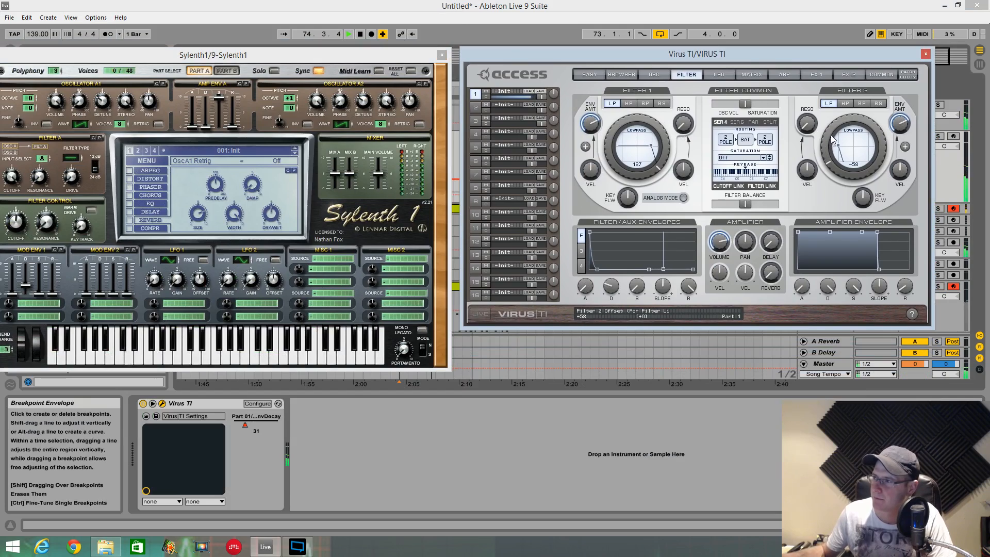
{"action": "left_click_drag", "start_coordinate": [828, 137], "coordinate": [828, 132]}
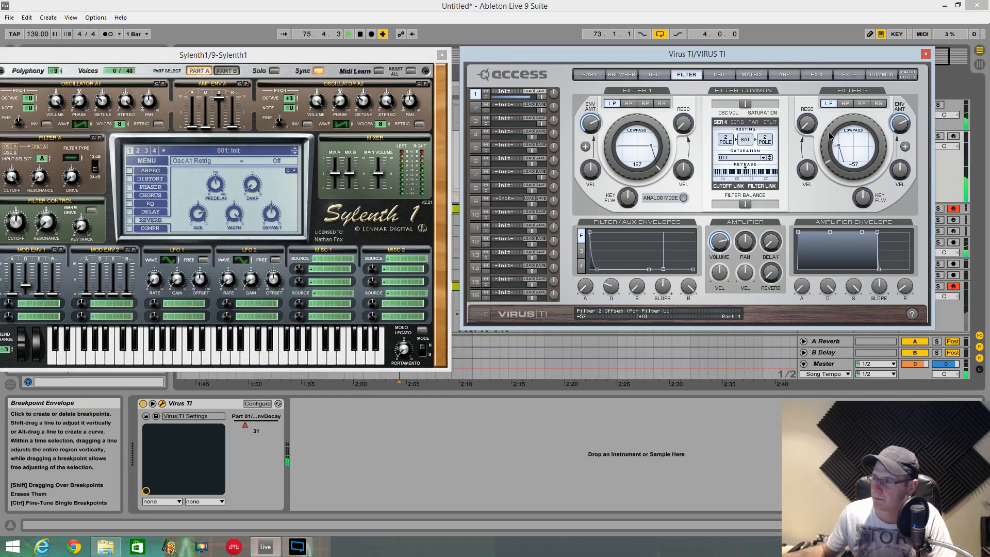
{"action": "left_click_drag", "start_coordinate": [801, 286], "coordinate": [801, 280]}
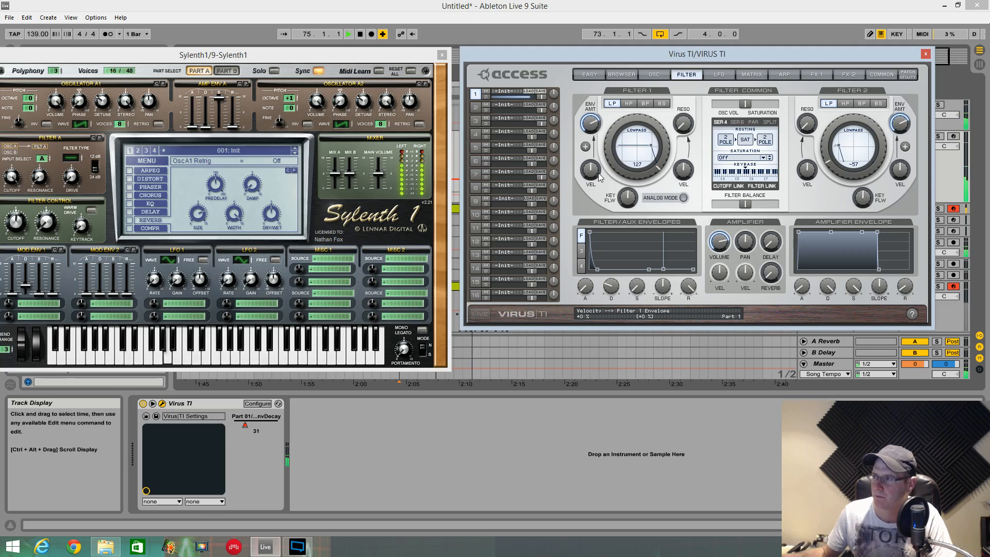
- Examine the Virus FX 2 and FX 1 settings during playback, and stop the playback
{"action": "left_click", "coordinate": [826, 74]}
{"action": "left_click", "coordinate": [844, 74]}
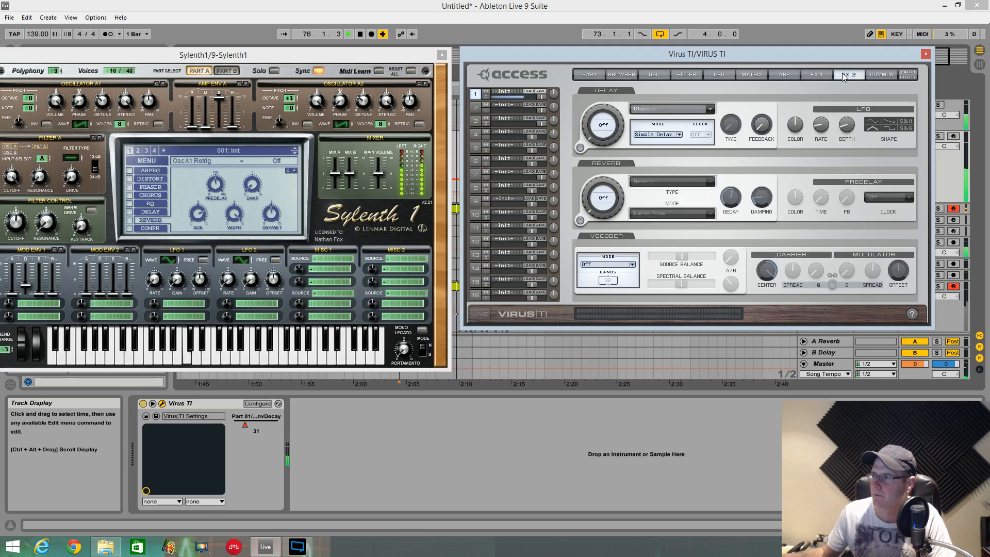
{"action": "left_click", "coordinate": [820, 76]}
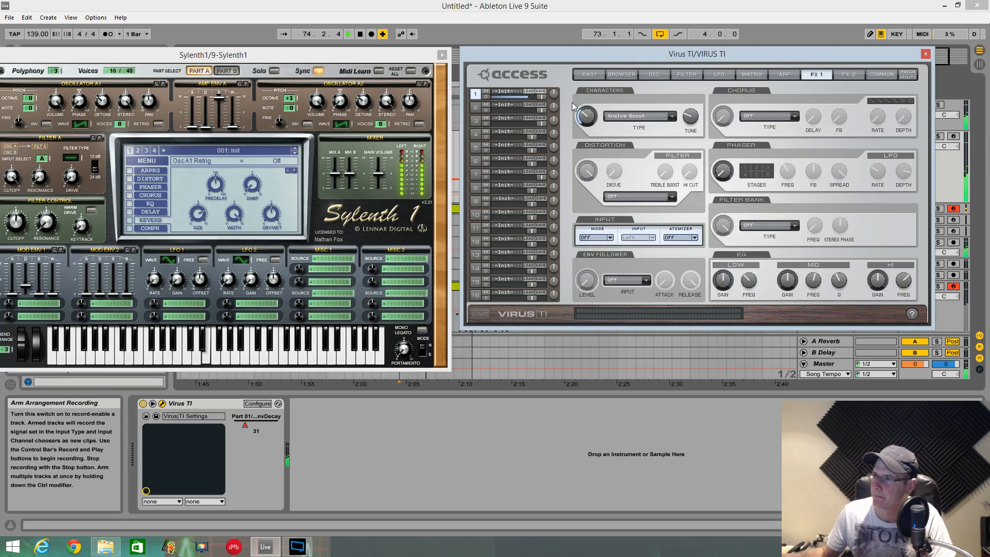
{"action": "key", "text": "space"}
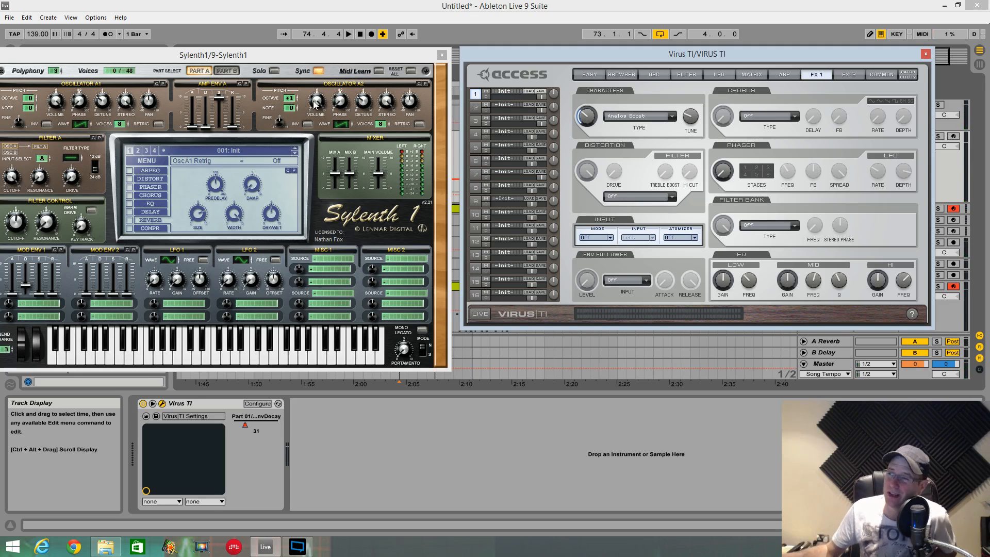
- Reposition both synth windows and set Sylenth1's Filter A to Lowpass with the cutoff at 4.79 Hz
{"action": "left_click_drag", "start_coordinate": [347, 61], "coordinate": [358, 57]}
{"action": "mouse_move", "coordinate": [726, 58]}
{"action": "left_mouse_down"}
{"action": "mouse_move", "coordinate": [729, 27]}
{"action": "mouse_move", "coordinate": [720, 284]}
{"action": "mouse_move", "coordinate": [706, 372]}
{"action": "mouse_move", "coordinate": [728, 45]}
{"action": "left_mouse_up"}
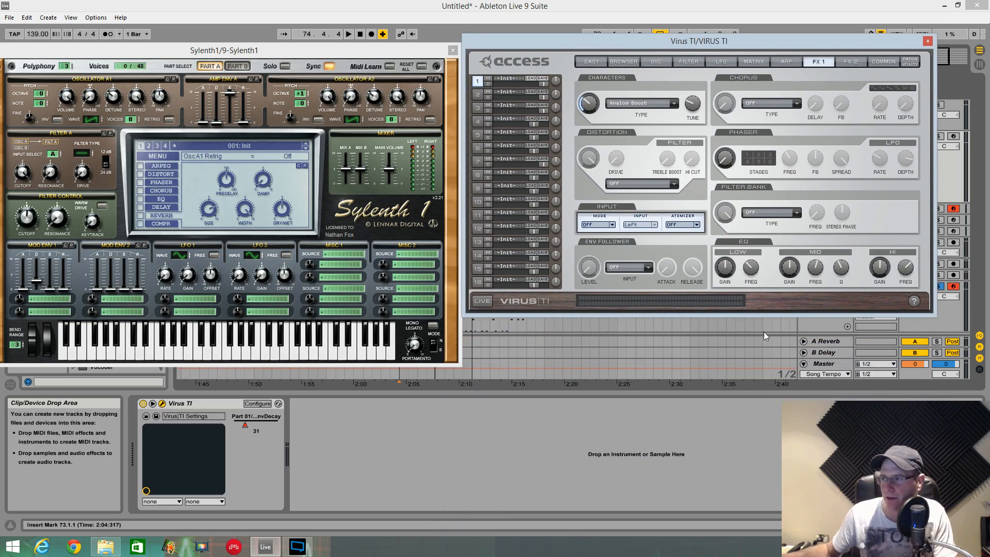
{"action": "left_click", "coordinate": [81, 151]}
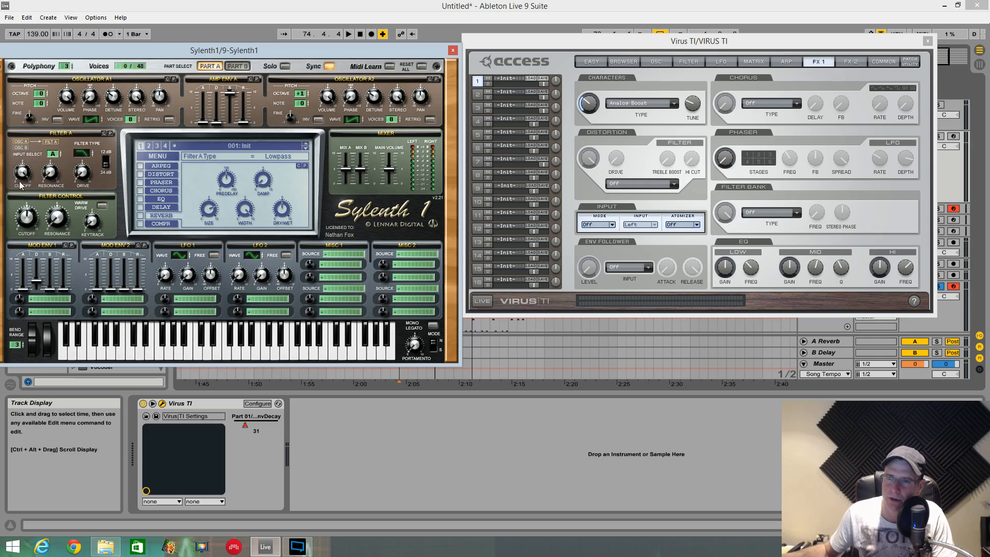
{"action": "left_click_drag", "start_coordinate": [25, 229], "coordinate": [33, 280]}
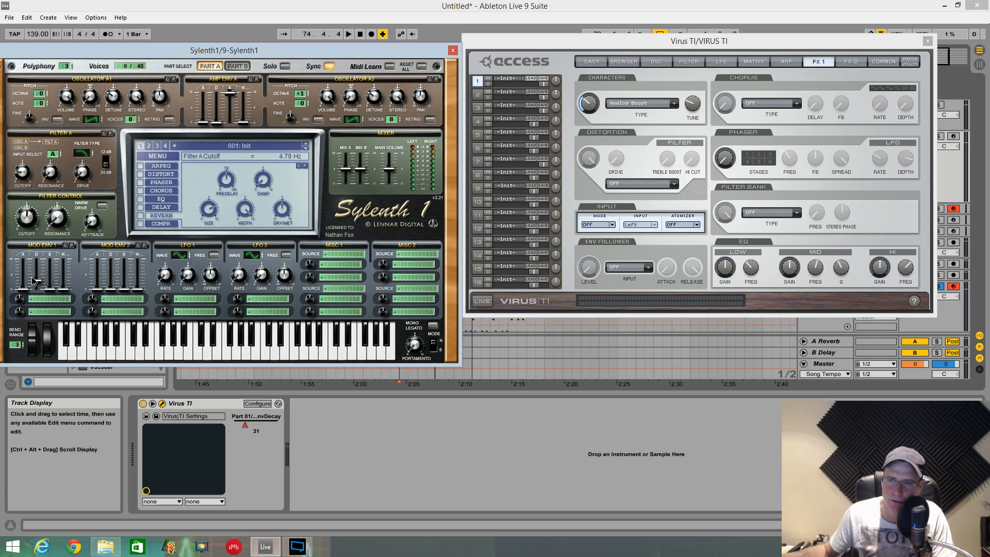
- Route Sylenth1's Mod Env 1 to Cutoff A and set its amount to 7.52 during playback
{"action": "left_click", "coordinate": [61, 304]}
{"action": "left_click", "coordinate": [106, 309]}
{"action": "key", "text": "space"}
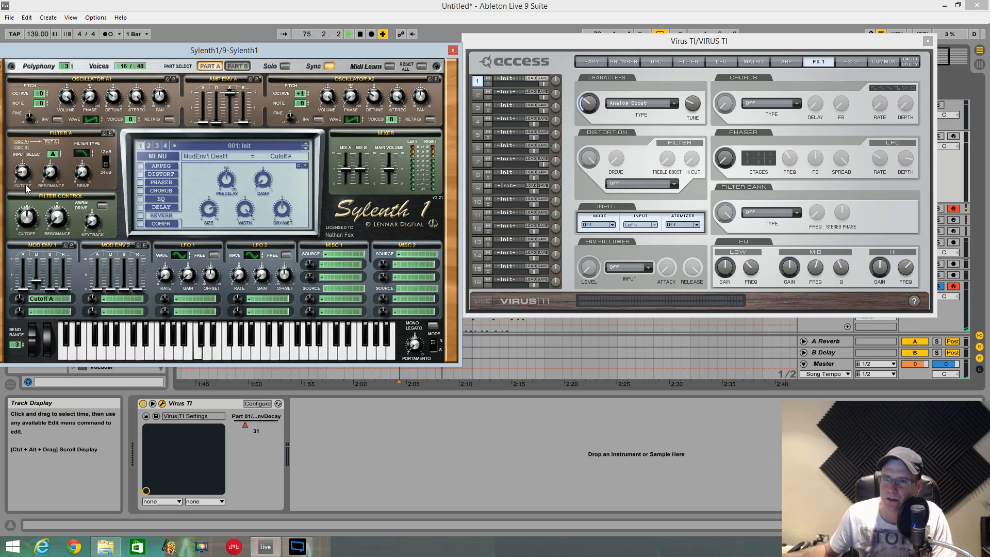
{"action": "left_click_drag", "start_coordinate": [19, 299], "coordinate": [21, 262]}
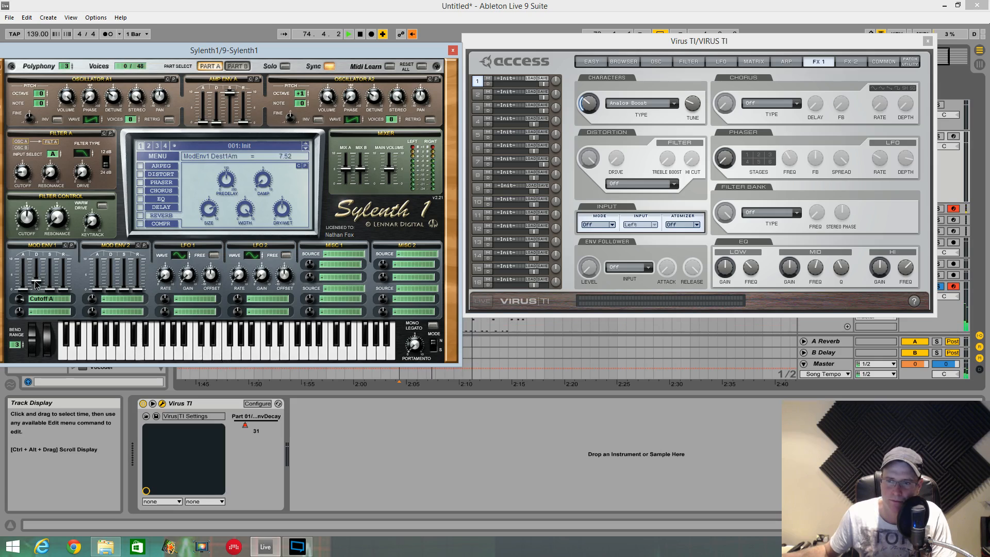
- Set Sylenth1's main volume to 6.21 and its Mod Env 1 decay to 3.51 by ear, and stop the playback
{"action": "left_click_drag", "start_coordinate": [36, 283], "coordinate": [37, 283]}
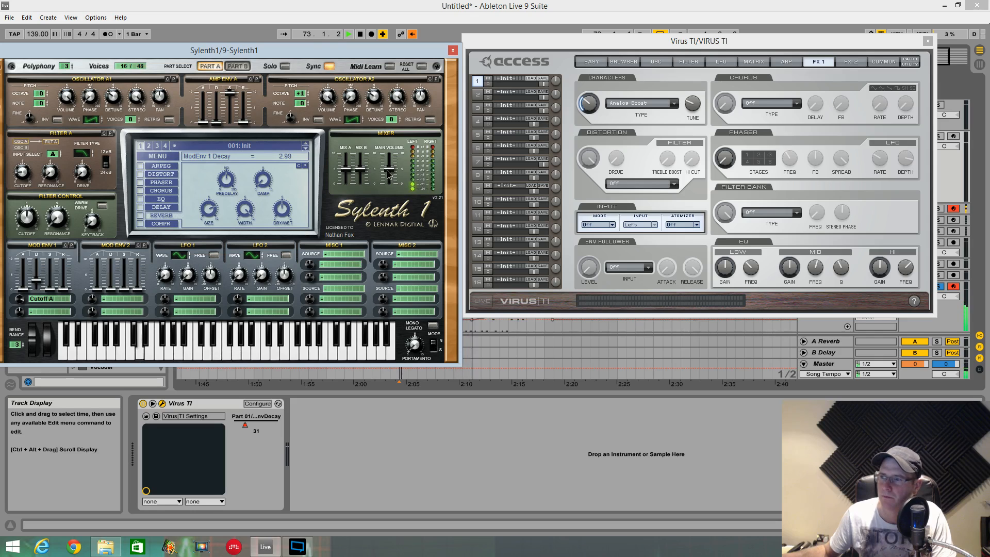
{"action": "left_click_drag", "start_coordinate": [387, 171], "coordinate": [387, 159]}
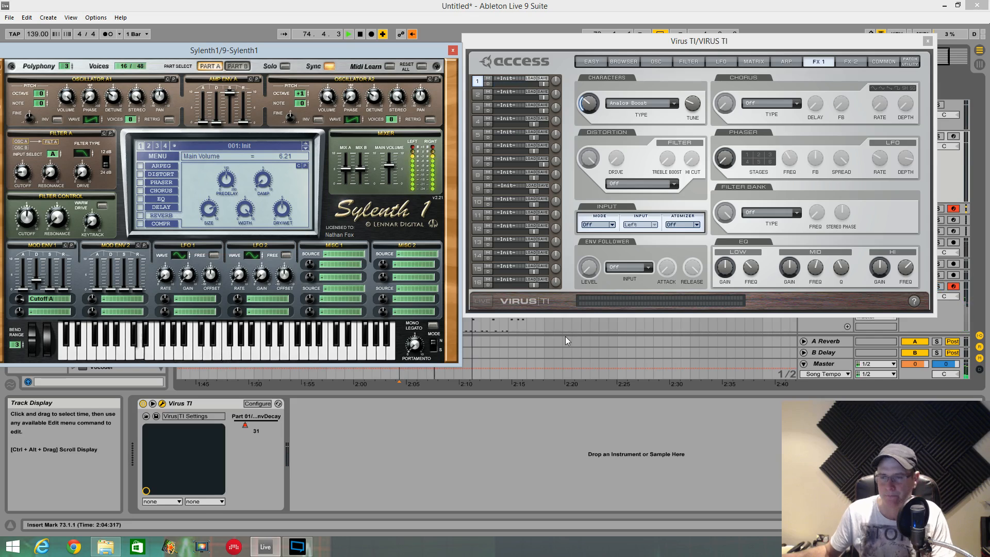
{"action": "left_click", "coordinate": [36, 280]}
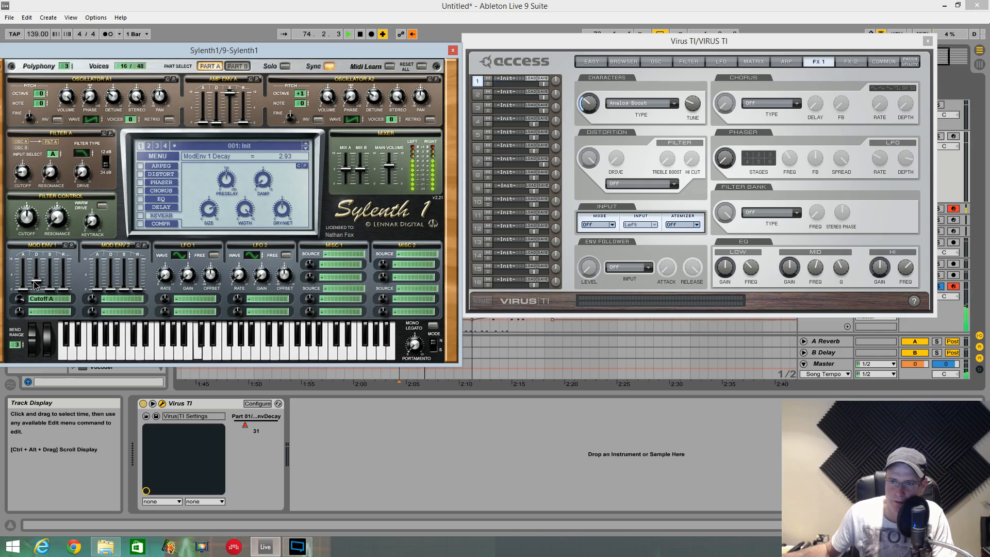
{"action": "left_click_drag", "start_coordinate": [35, 280], "coordinate": [34, 277]}
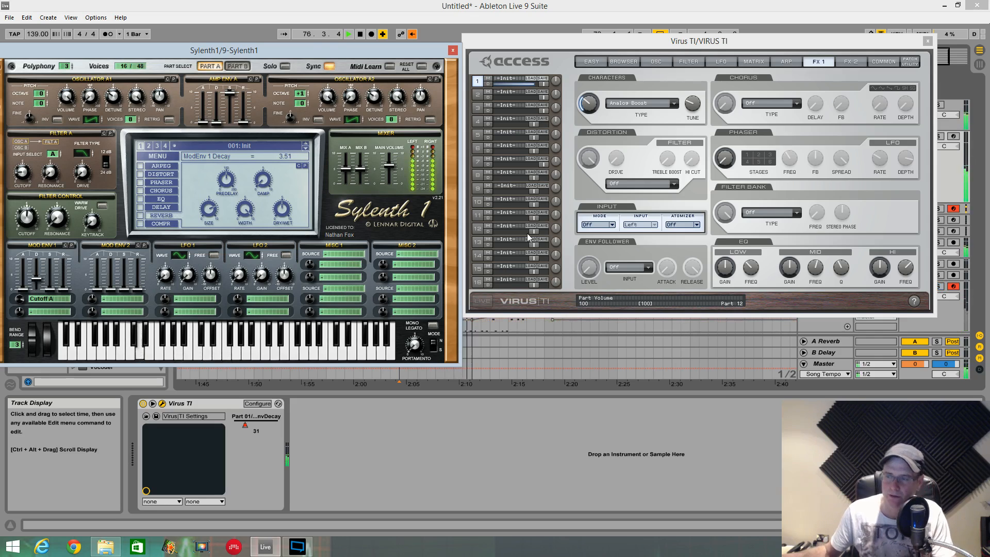
{"action": "key", "text": "space"}
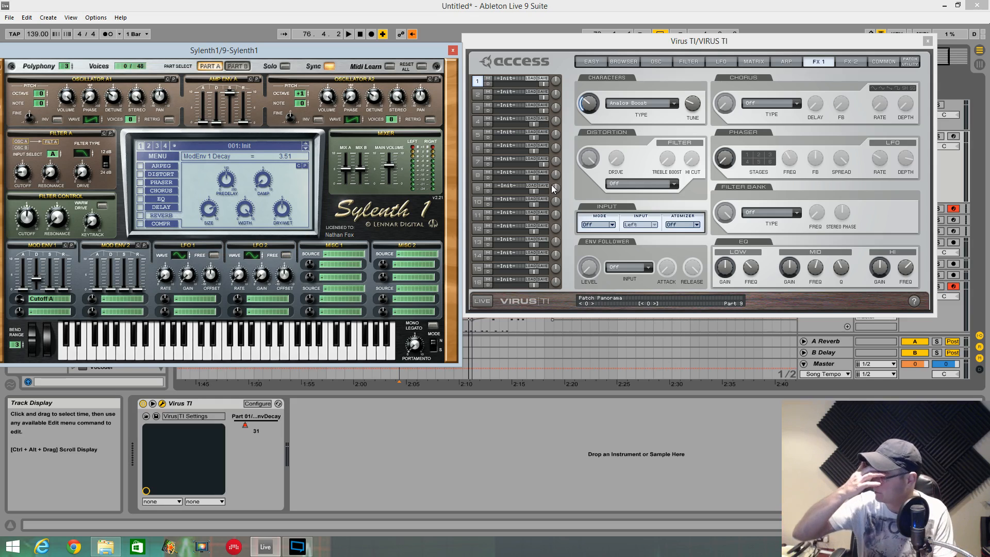
- Re-enable the automation during playback and set Sylenth1's Mod Env 1 decay to 2.82
{"action": "key", "text": "space"}
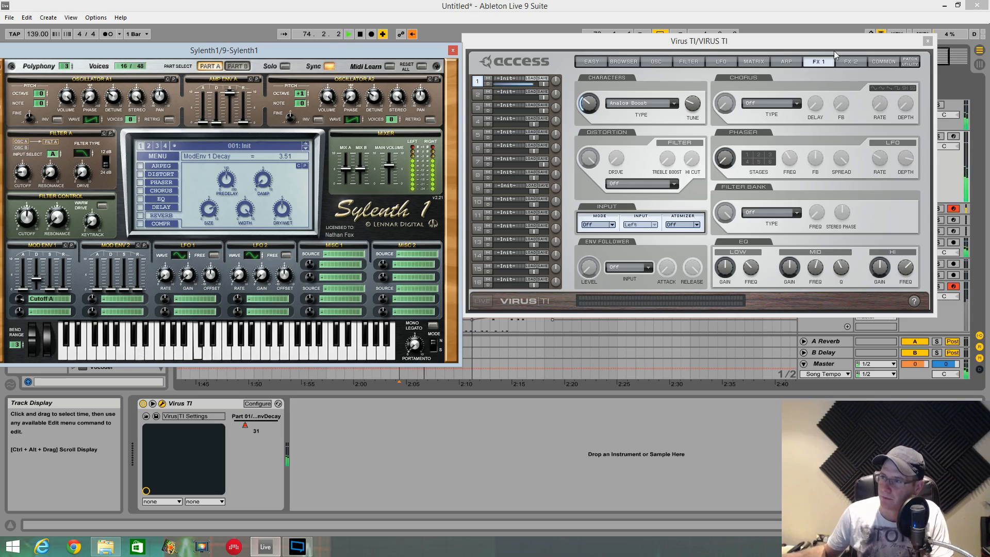
{"action": "left_click", "coordinate": [413, 34]}
{"action": "mouse_move", "coordinate": [427, 53]}
{"action": "left_mouse_down"}
{"action": "mouse_move", "coordinate": [414, 40]}
{"action": "mouse_move", "coordinate": [424, 47]}
{"action": "left_mouse_up"}
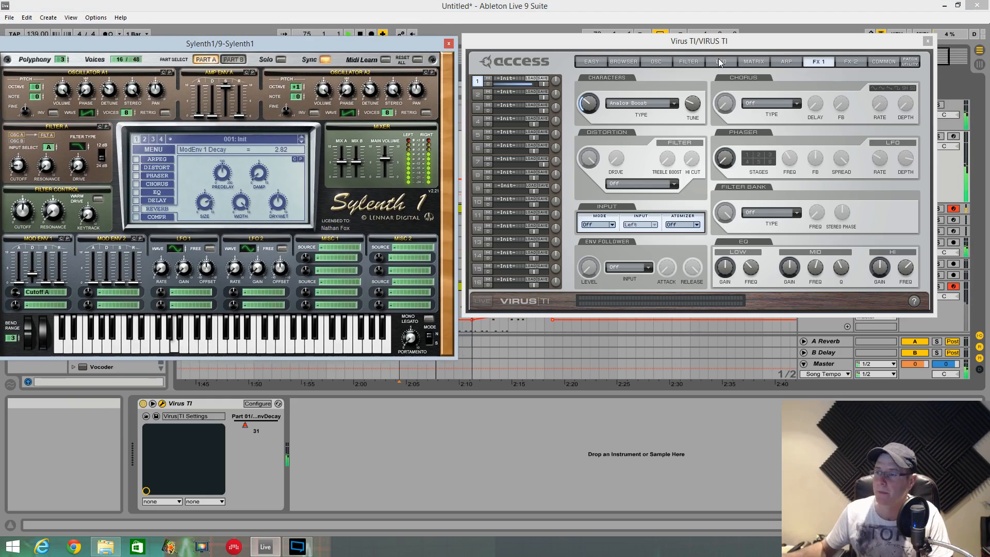
- Stop the playback, set Sylenth1's Filter A drive to 1.67 and play the loop again
{"action": "key", "text": "space"}
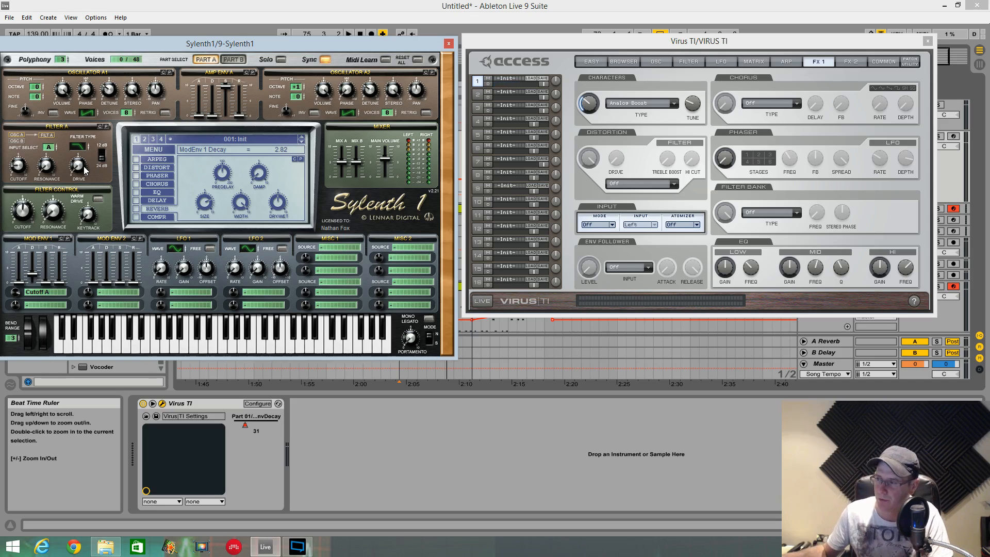
{"action": "key", "text": "space"}
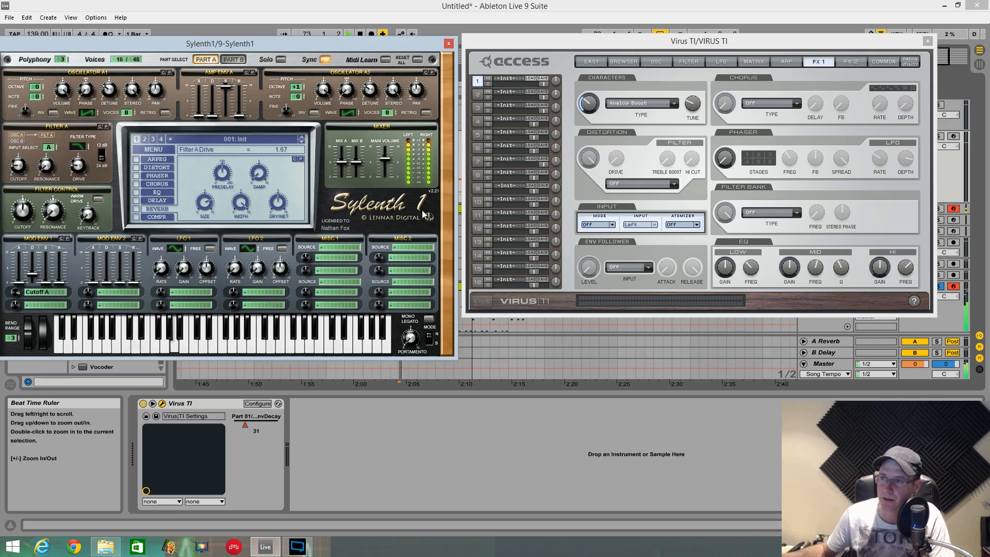
- Set the Virus filter saturation to Middle, raise its oscillator volume slightly and move the Sylenth1 window off the arrangement
{"action": "left_click", "coordinate": [686, 61]}
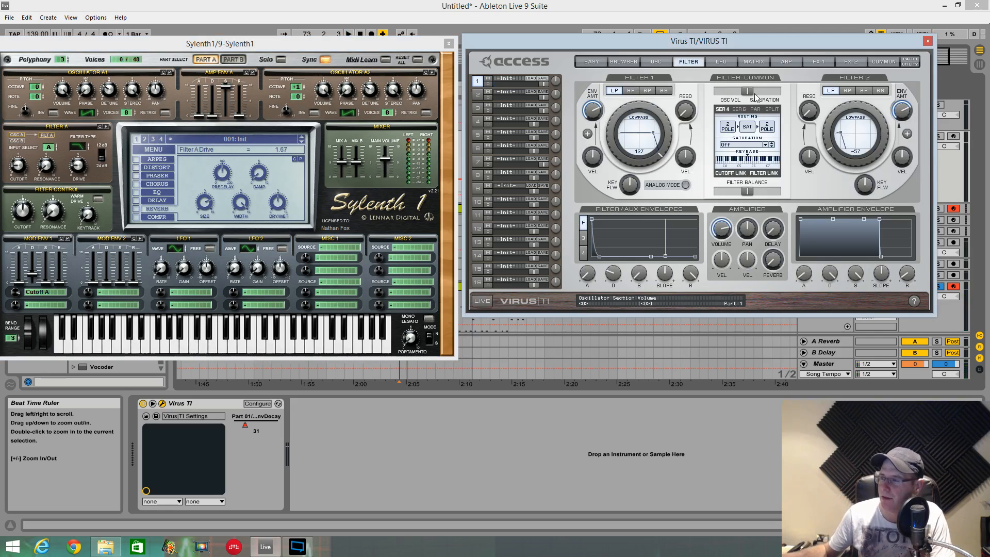
{"action": "left_click", "coordinate": [767, 147]}
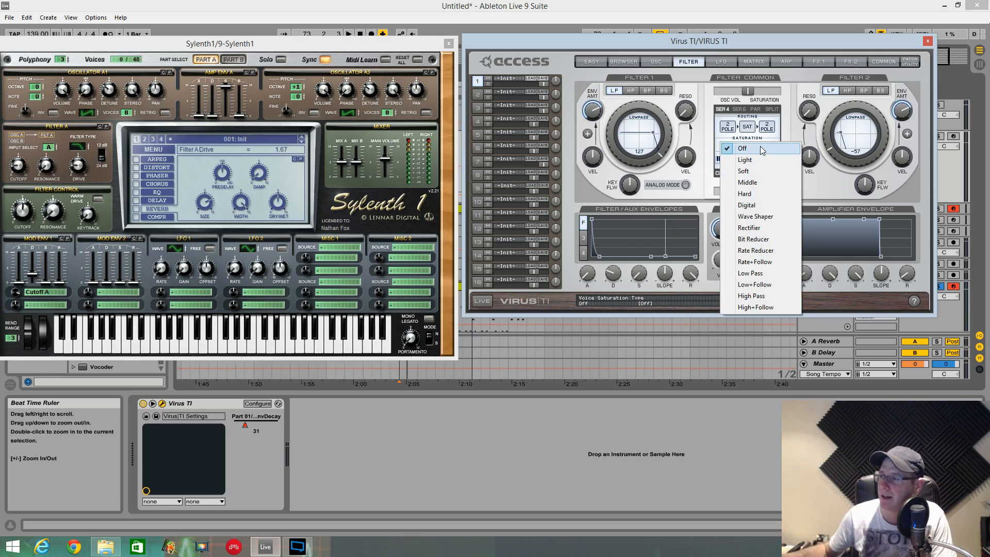
{"action": "left_click", "coordinate": [757, 182]}
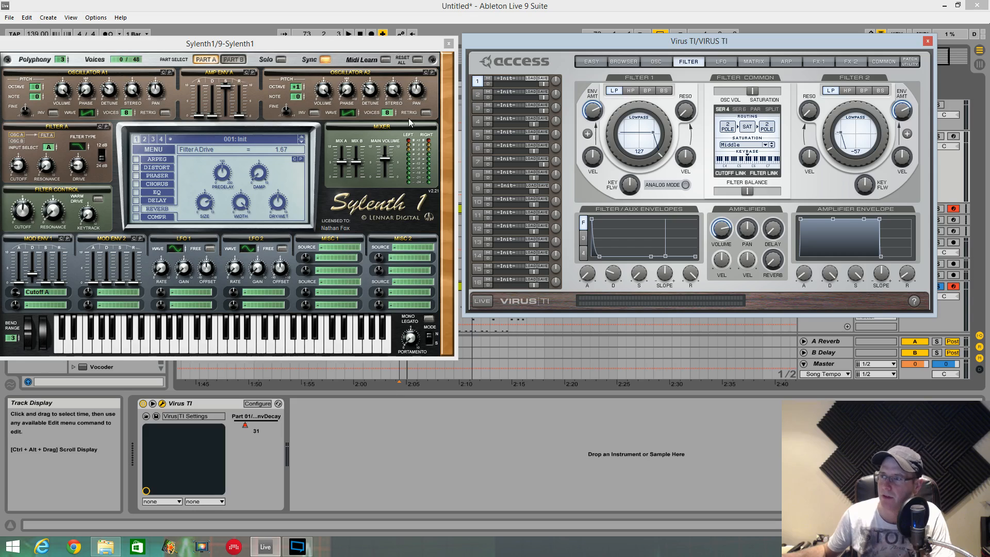
{"action": "left_click_drag", "start_coordinate": [430, 45], "coordinate": [335, 86]}
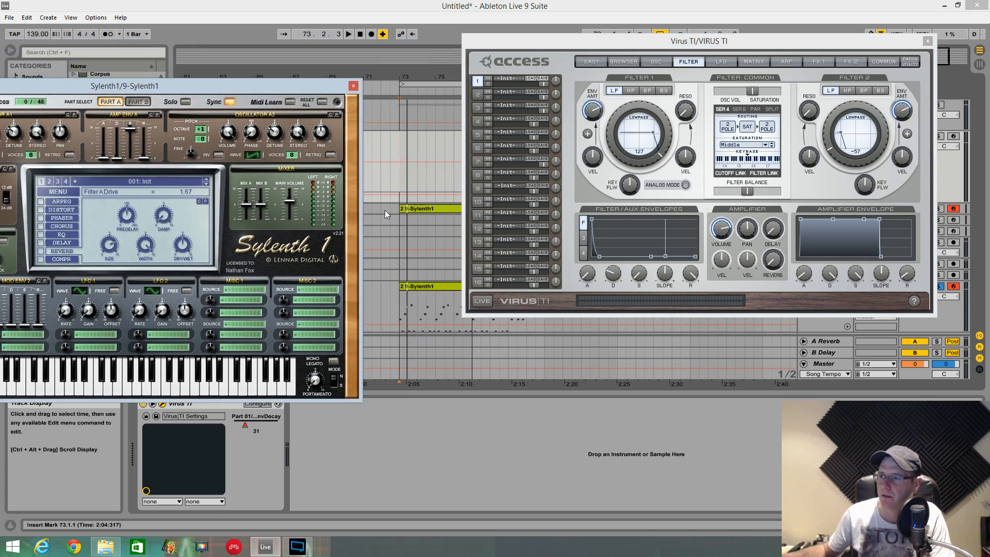
- Play the loop, move the Sylenth1 window fully into view and set its Mod Env 1 decay to 3.05
{"action": "key", "text": "space"}
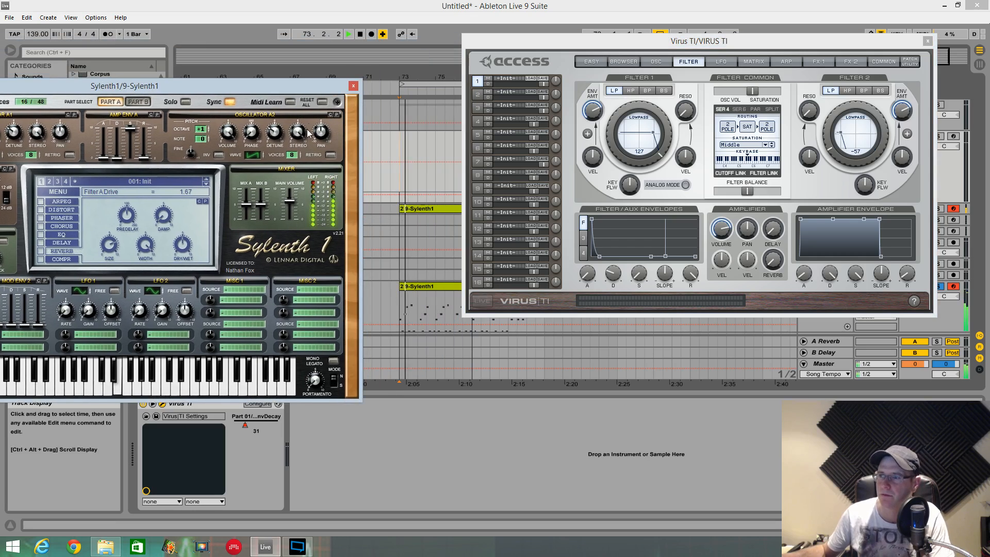
{"action": "left_click_drag", "start_coordinate": [329, 85], "coordinate": [423, 33]}
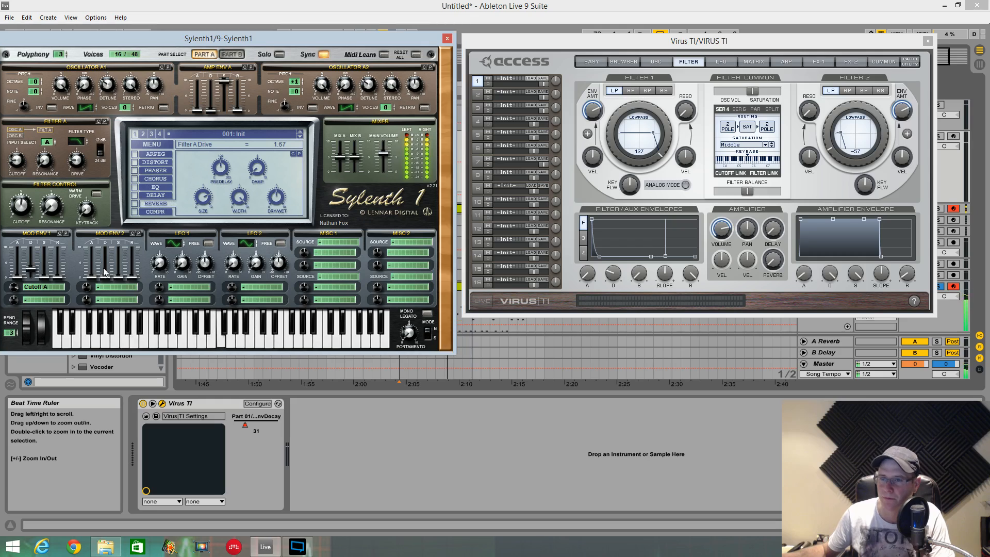
{"action": "left_click", "coordinate": [32, 269]}
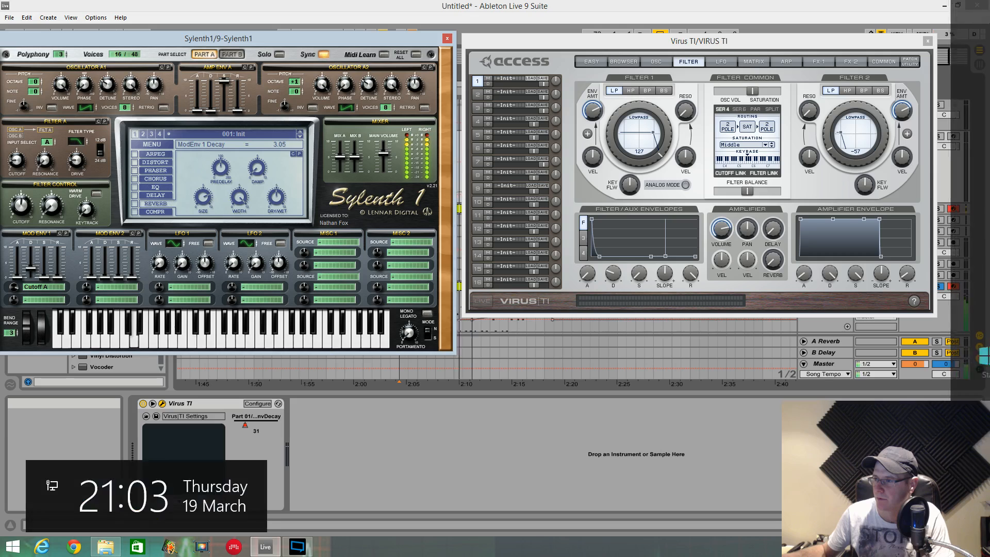
- Move the Virus window clear of the mixer, set the Audio TI 1 track volume to 5.3 dB and select that track's Utility effect
{"action": "left_click", "coordinate": [708, 335]}
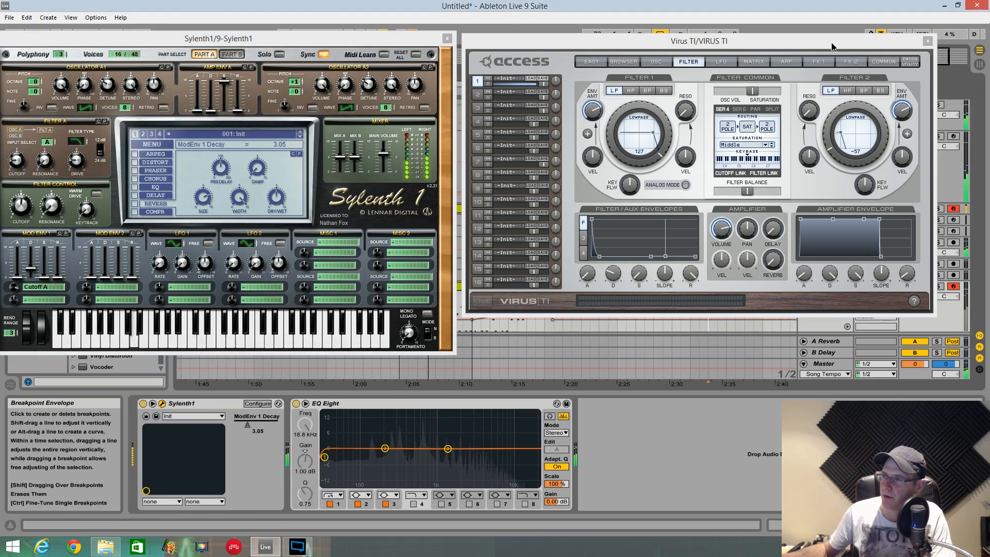
{"action": "left_click_drag", "start_coordinate": [834, 38], "coordinate": [813, 324]}
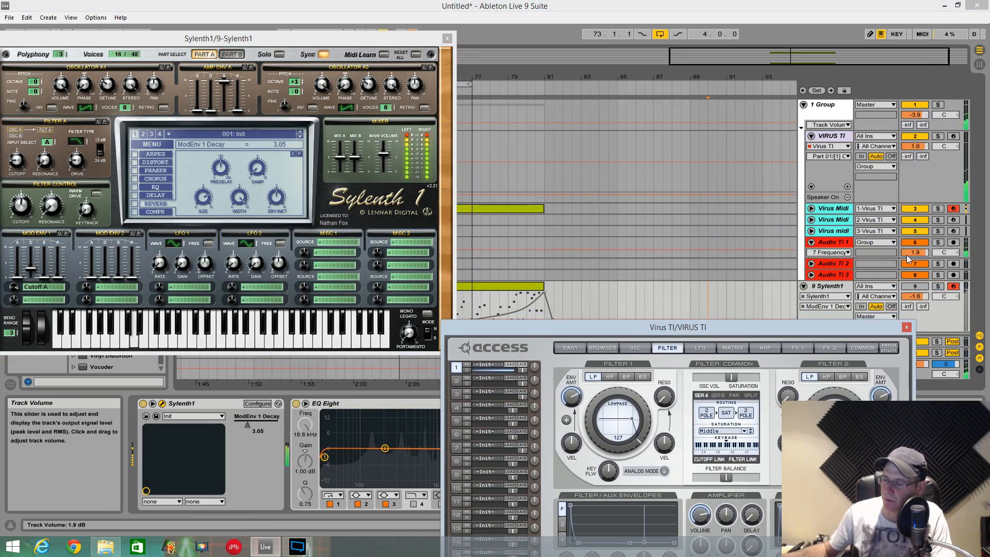
{"action": "left_click_drag", "start_coordinate": [916, 253], "coordinate": [916, 245]}
{"action": "left_click", "coordinate": [860, 258]}
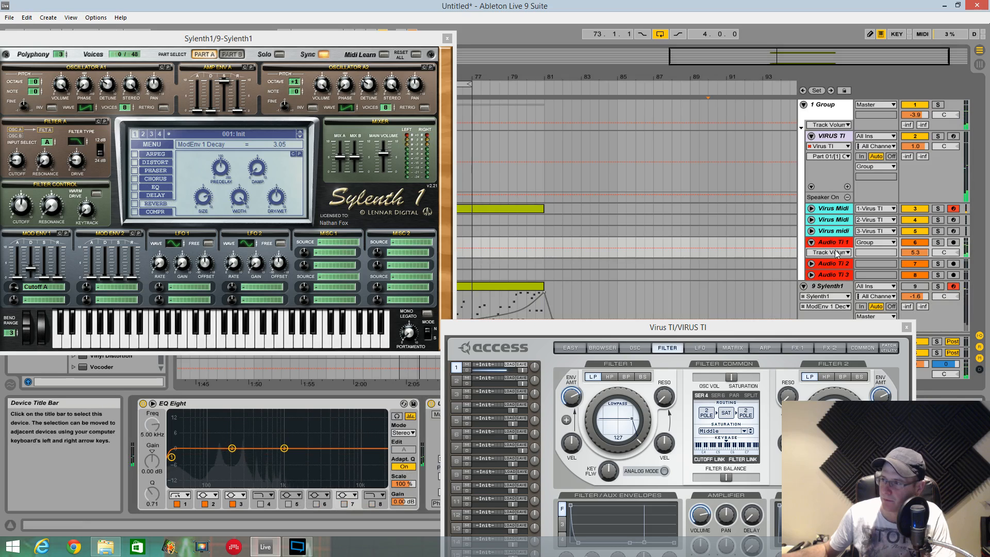
{"action": "left_click_drag", "start_coordinate": [729, 329], "coordinate": [608, 499]}
{"action": "left_click", "coordinate": [444, 404]}
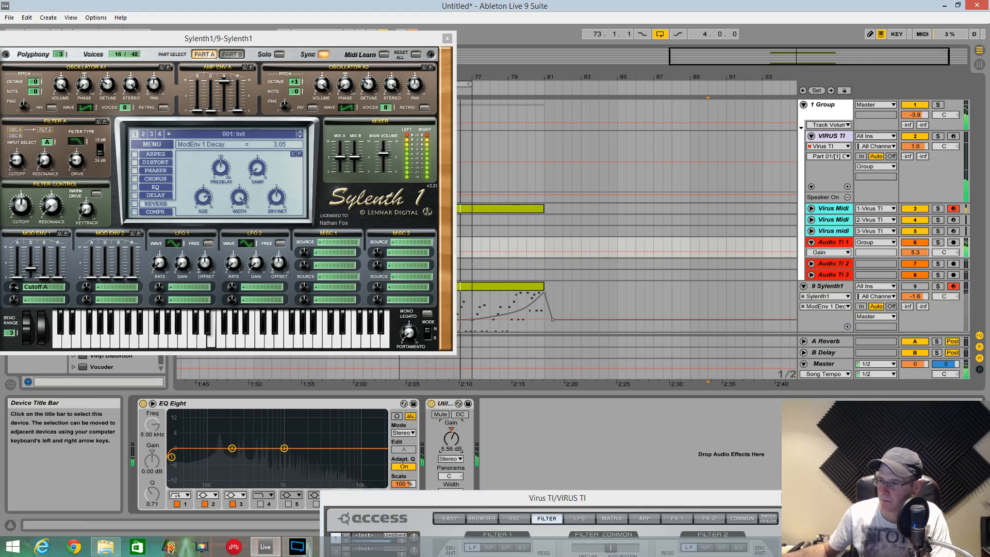
- Return the Virus window beside Sylenth1, enter 111 as Audio TI 1's Utility gain and select the Sylenth1 track
{"action": "left_click_drag", "start_coordinate": [511, 498], "coordinate": [654, 39]}
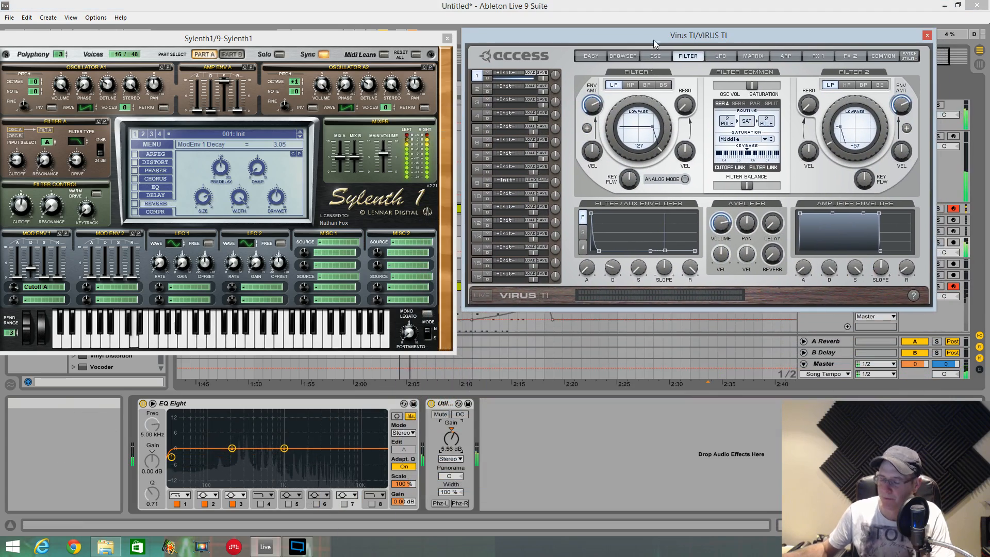
{"action": "type", "text": "11"}
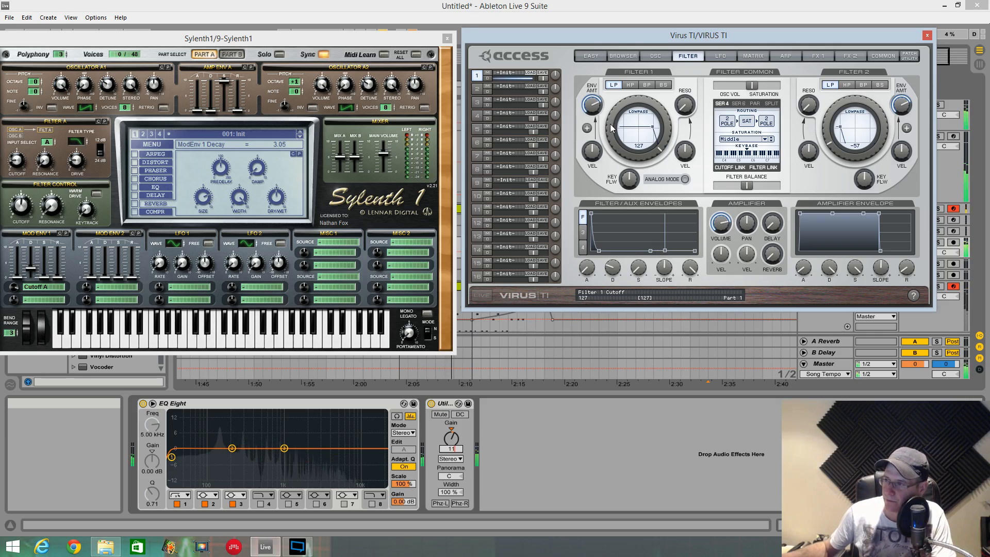
{"action": "type", "text": "1"}
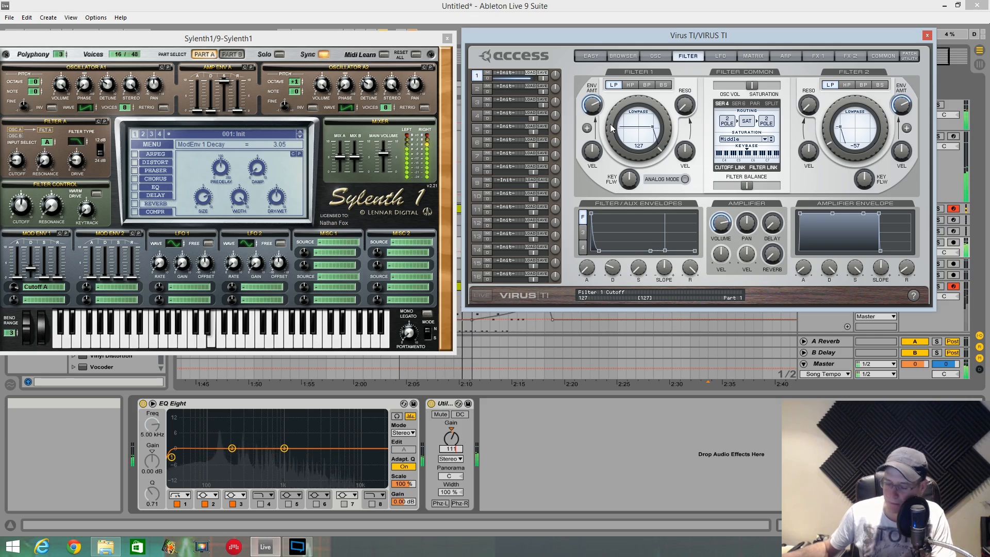
{"action": "left_click", "coordinate": [617, 324]}
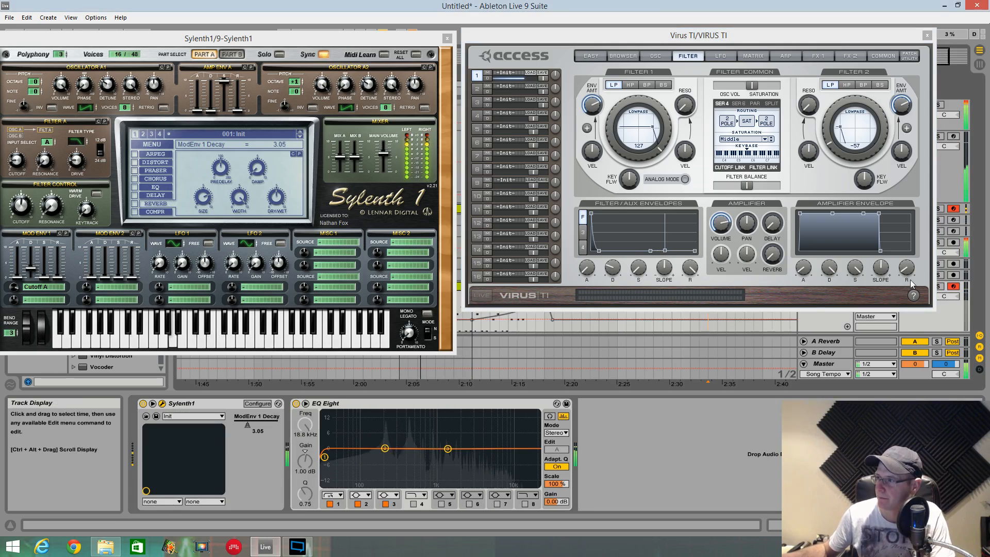
- Set the Audio TI 1 track volume to -2.3 dB, readjust its Utility gain and return the Virus window beside Sylenth1
{"action": "left_click_drag", "start_coordinate": [857, 33], "coordinate": [830, 399]}
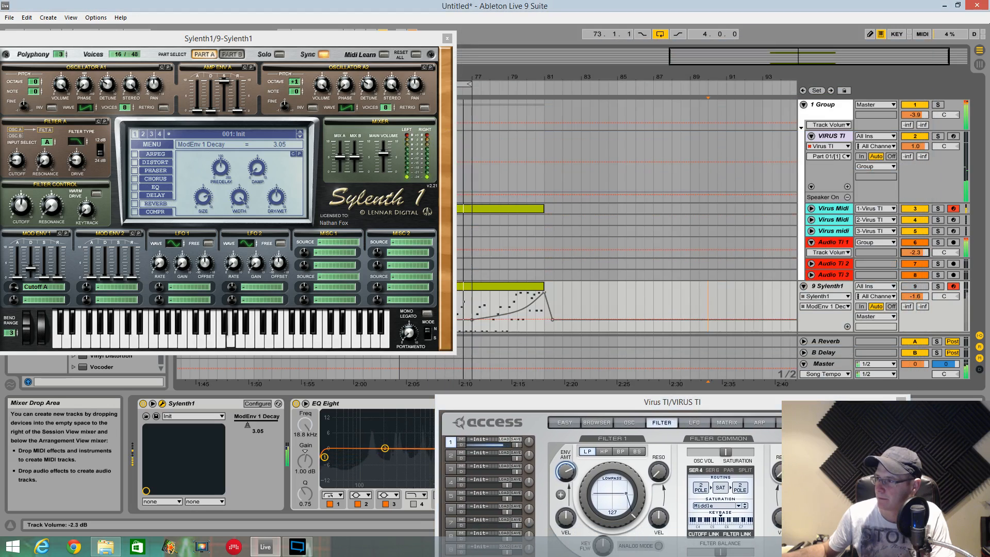
{"action": "left_click_drag", "start_coordinate": [480, 401], "coordinate": [606, 496]}
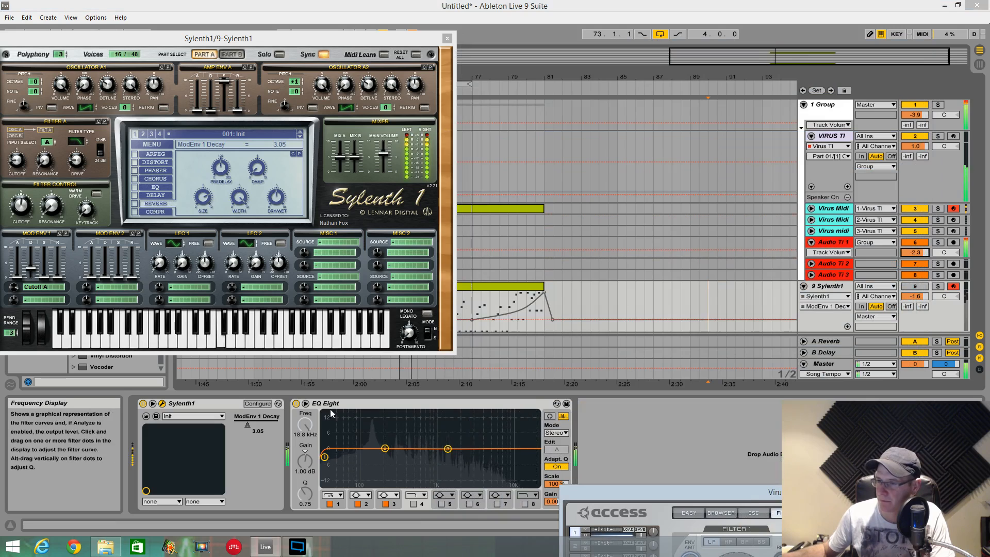
{"action": "left_click", "coordinate": [828, 243]}
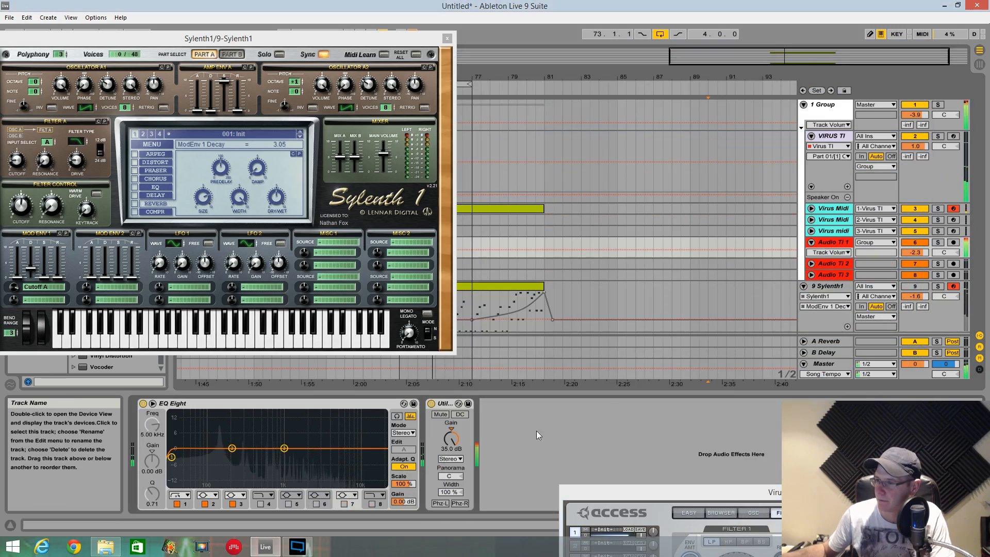
{"action": "left_click_drag", "start_coordinate": [452, 438], "coordinate": [451, 426]}
{"action": "left_click_drag", "start_coordinate": [575, 496], "coordinate": [475, 46]}
{"action": "left_click", "coordinate": [568, 327]}
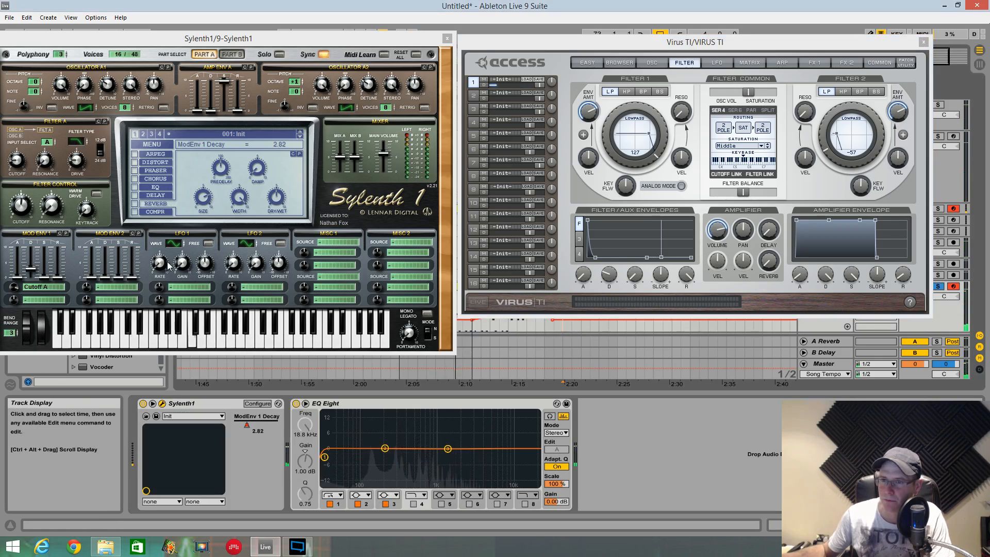
- Set Sylenth1's Mod Env 1 decay to 3.51 by ear and stop the playback
{"action": "left_click", "coordinate": [29, 272]}
{"action": "left_click_drag", "start_coordinate": [29, 273], "coordinate": [29, 271]}
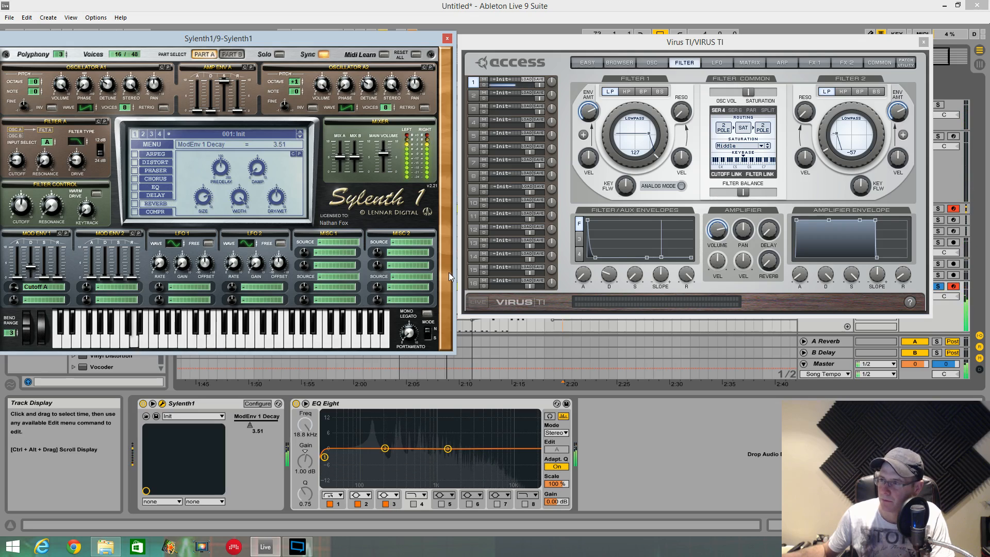
{"action": "key", "text": "space"}
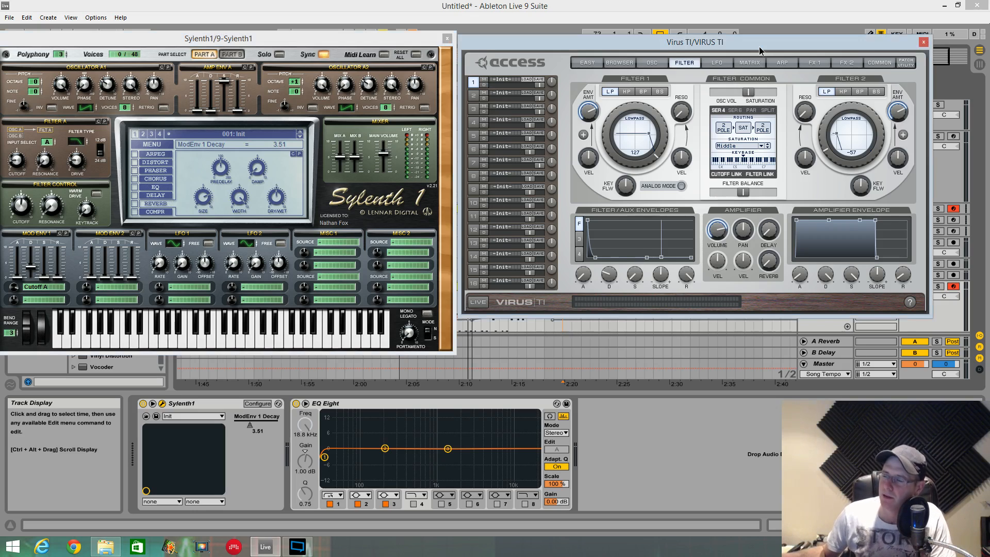
- Move both synth windows to uncover the Sylenth1 automation lane and play the loop from bar 73
{"action": "left_click_drag", "start_coordinate": [759, 47], "coordinate": [762, 42]}
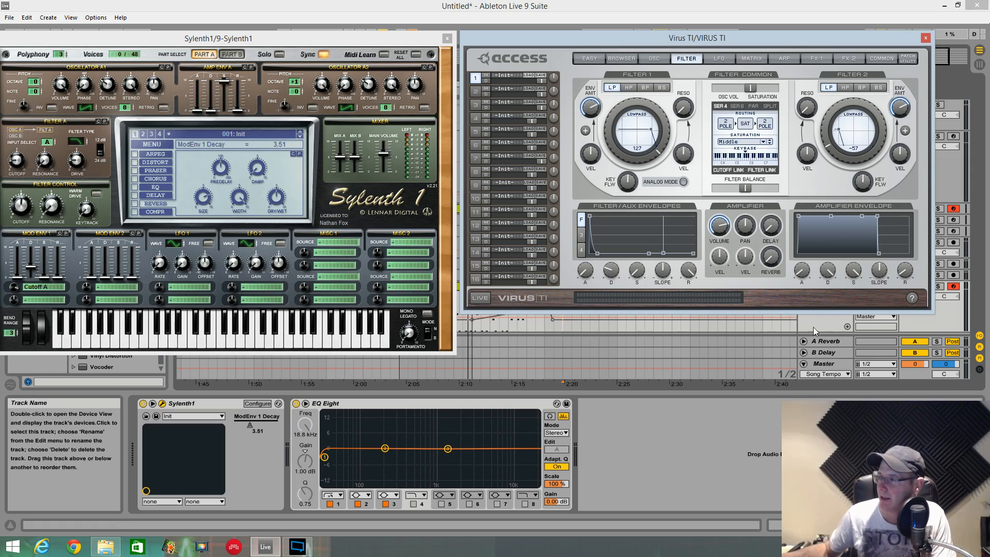
{"action": "left_click", "coordinate": [783, 326]}
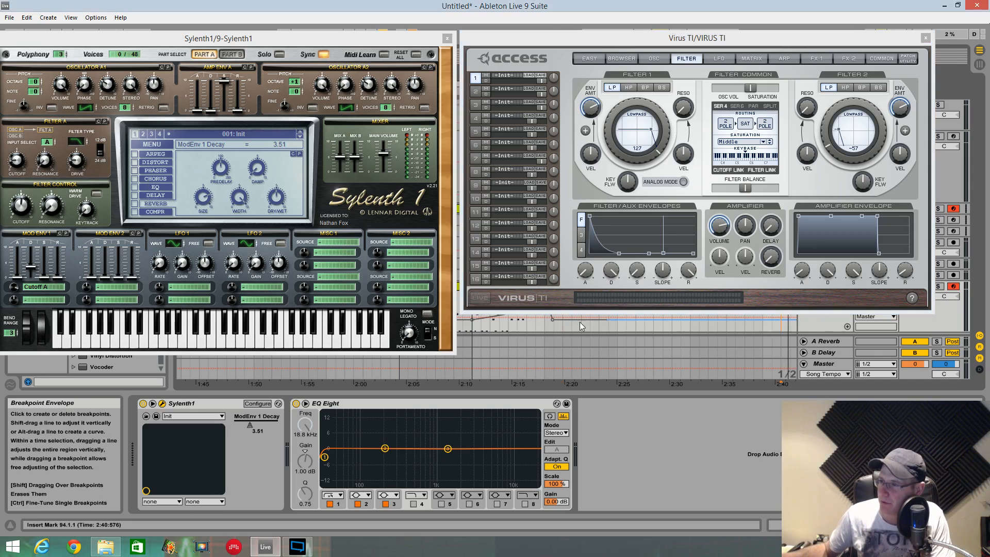
{"action": "left_click_drag", "start_coordinate": [421, 45], "coordinate": [308, 35]}
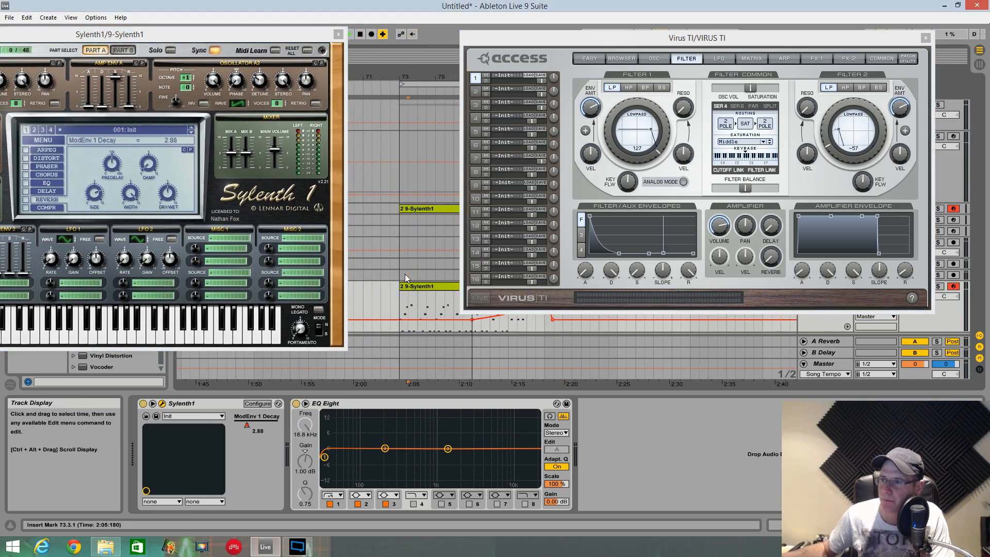
{"action": "key", "text": "space"}
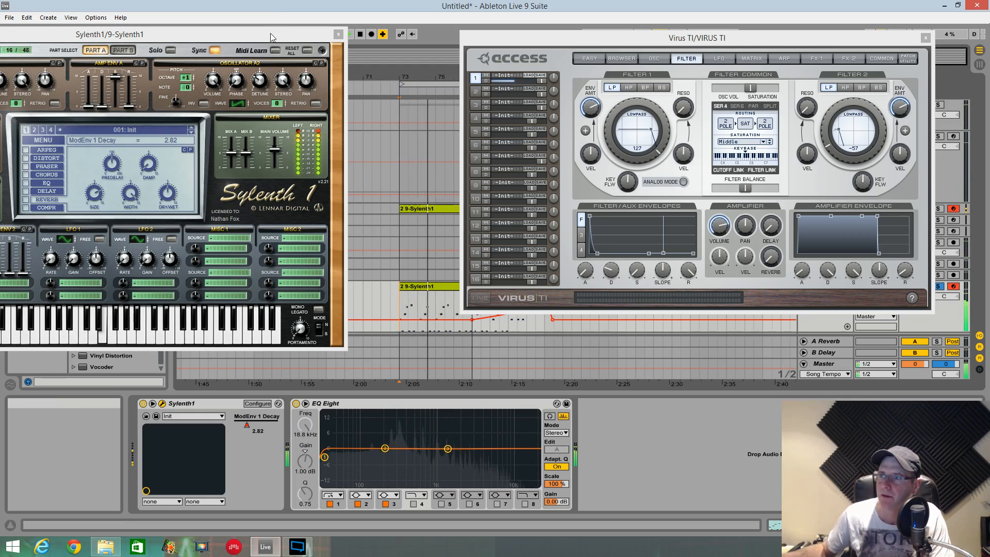
- Raise Sylenth1's Mod Env 1 decay automation to 3.48 during playback and move its window fully into view
{"action": "left_click_drag", "start_coordinate": [271, 34], "coordinate": [293, 34]}
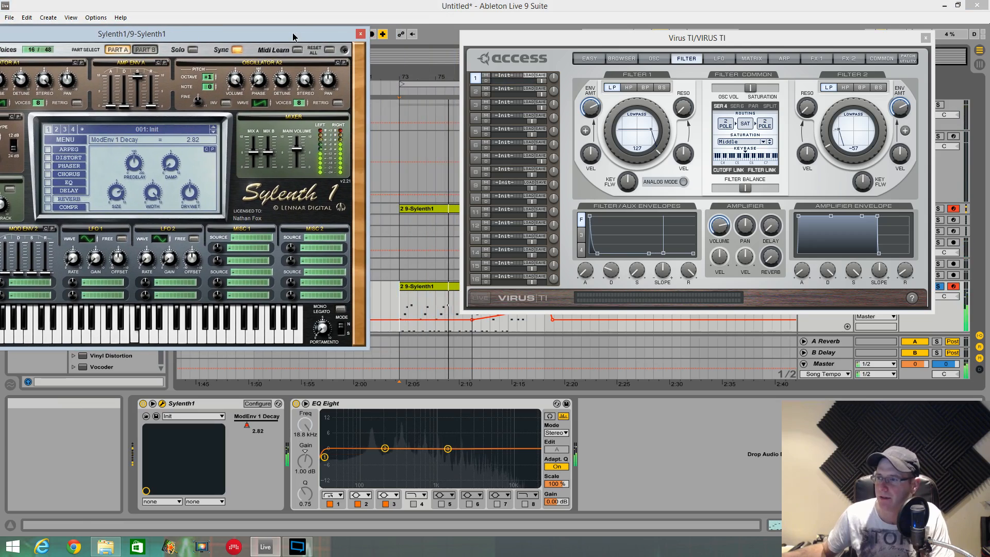
{"action": "left_click", "coordinate": [444, 323]}
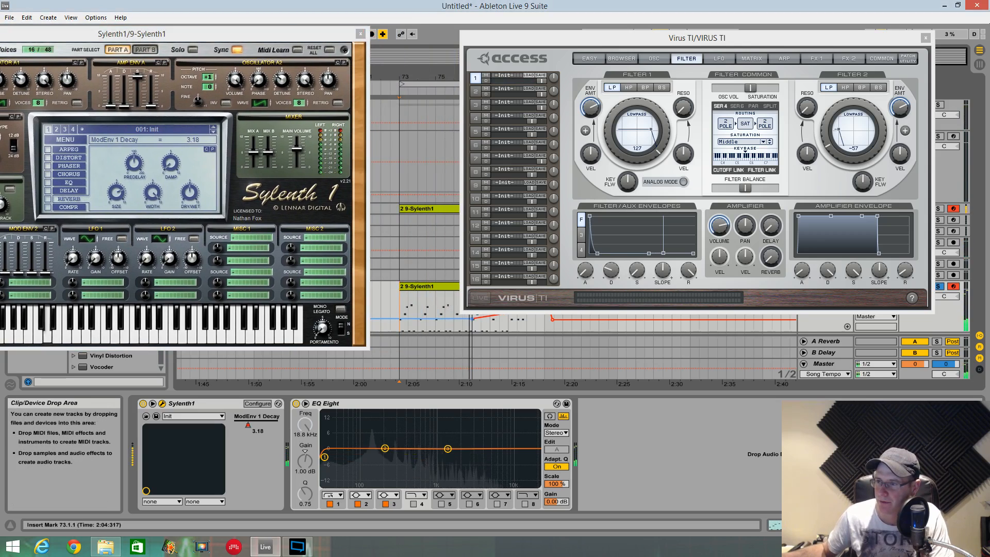
{"action": "left_click_drag", "start_coordinate": [444, 319], "coordinate": [445, 316]}
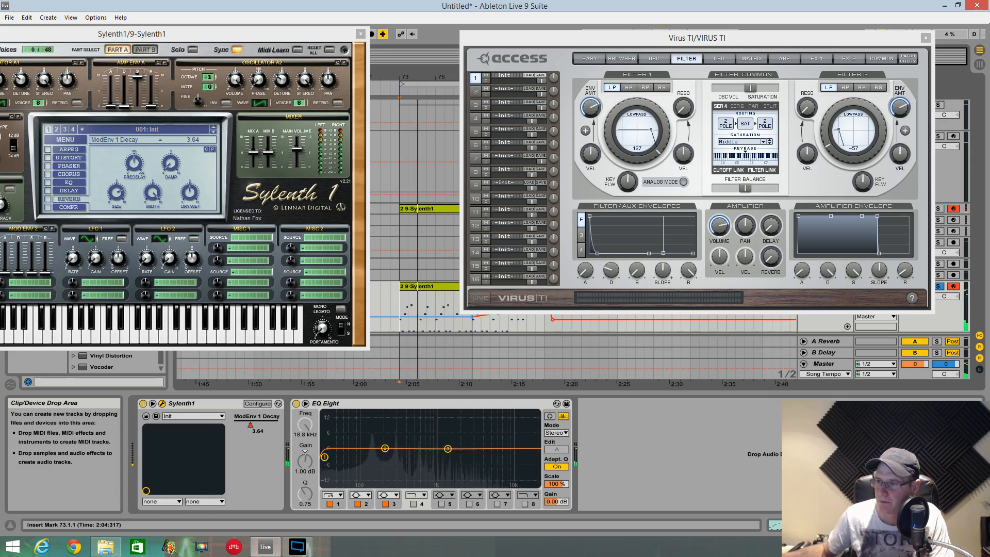
{"action": "left_click_drag", "start_coordinate": [262, 39], "coordinate": [339, 25]}
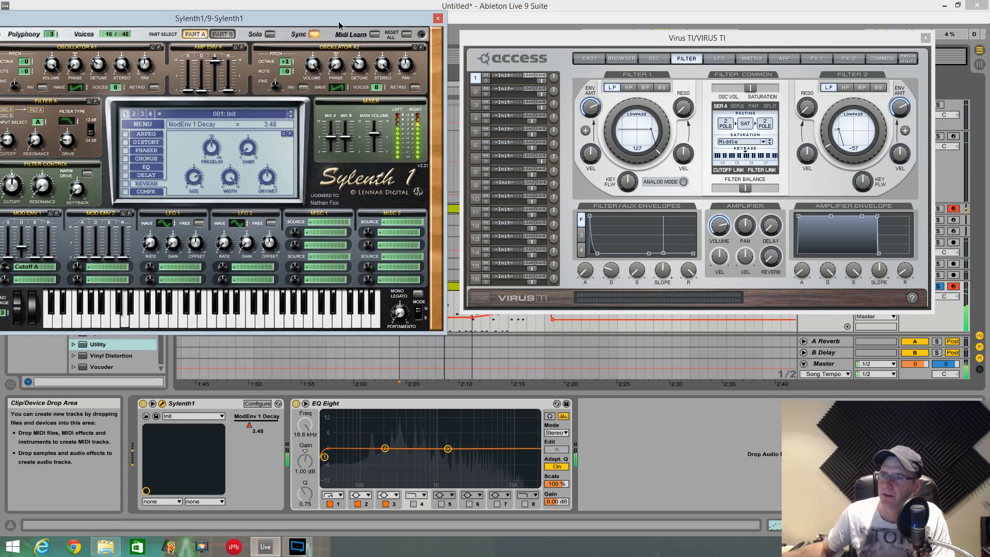
- Turn on Sylenth1's delay, adjust its left delay time, set the feedback to 44.29 % and play the loop
{"action": "left_click", "coordinate": [143, 176]}
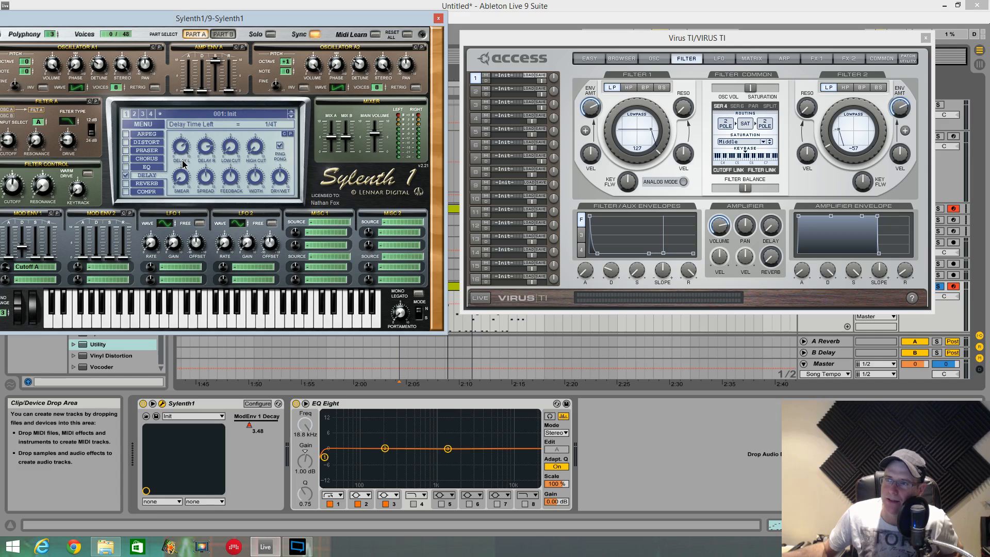
{"action": "left_click_drag", "start_coordinate": [183, 163], "coordinate": [183, 170]}
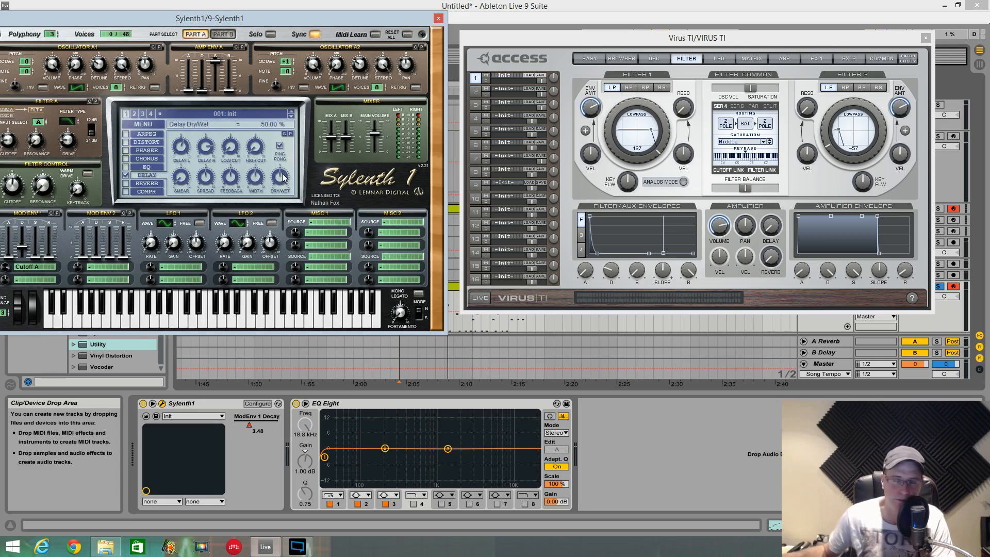
{"action": "key", "text": "space"}
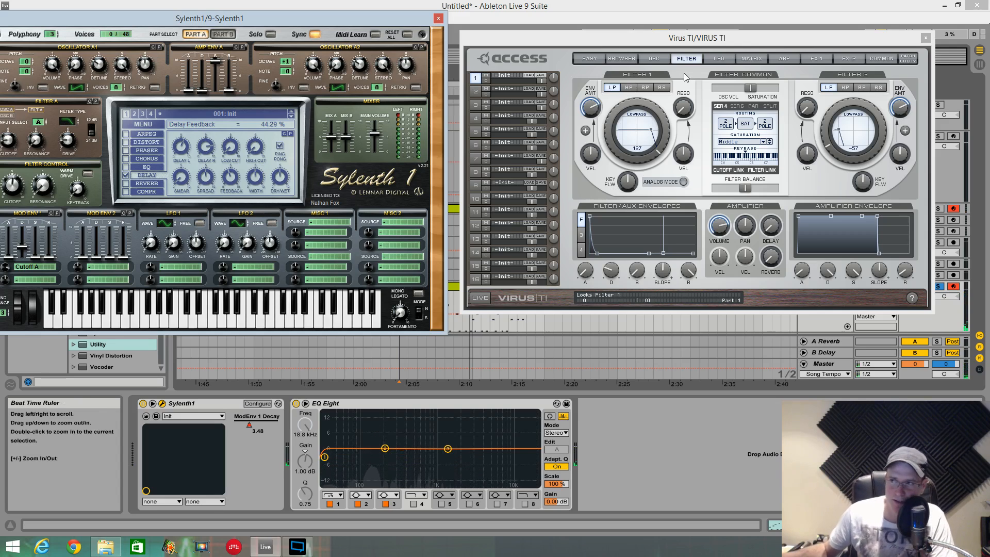
- Show the Virus delay and reverb settings, move its window up and play the loop from bar 73
{"action": "left_click", "coordinate": [851, 58]}
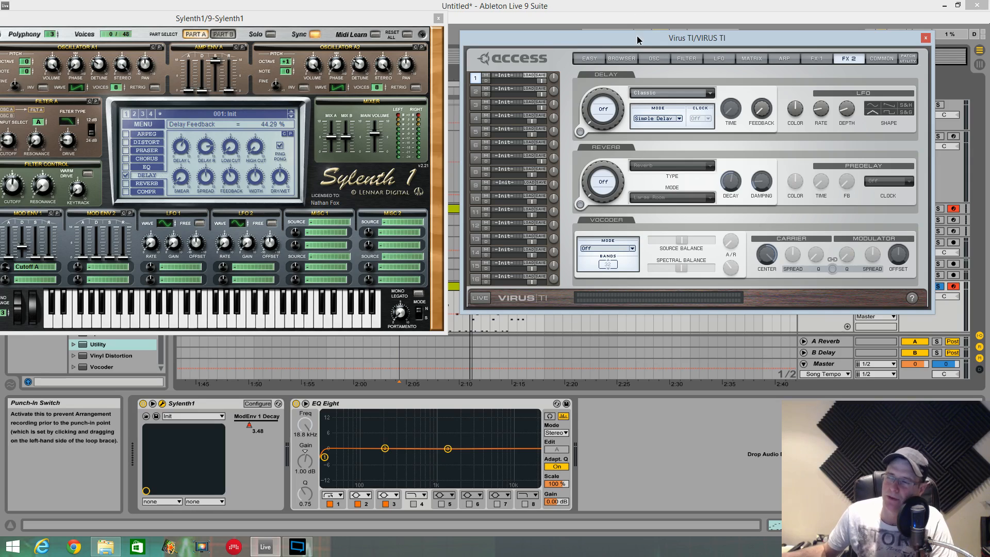
{"action": "left_click_drag", "start_coordinate": [637, 40], "coordinate": [629, 23]}
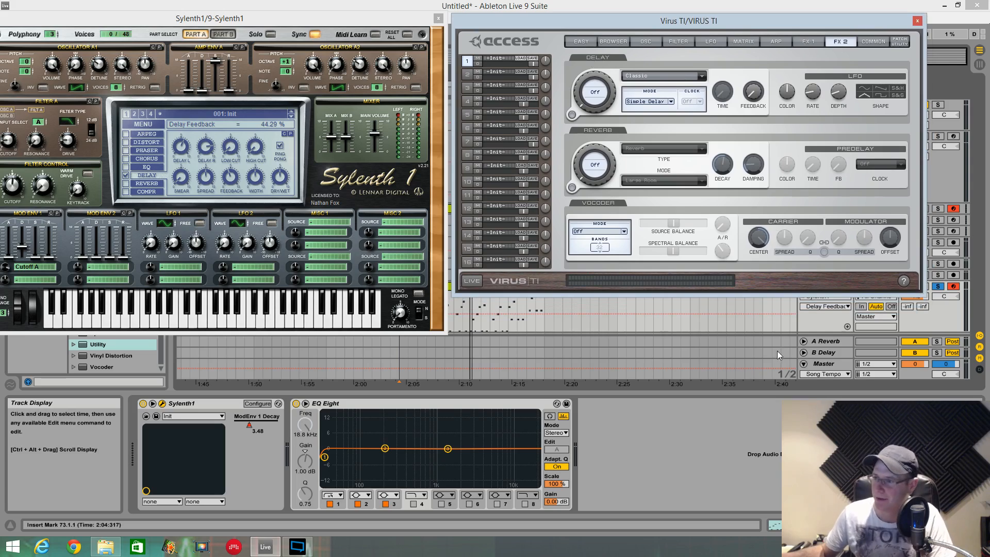
{"action": "left_click", "coordinate": [650, 318]}
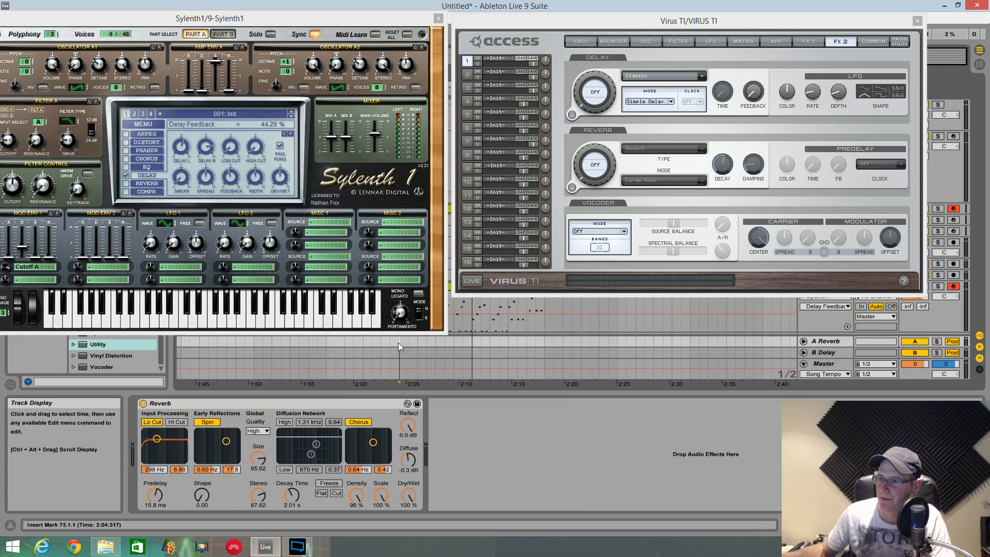
{"action": "left_click", "coordinate": [399, 343]}
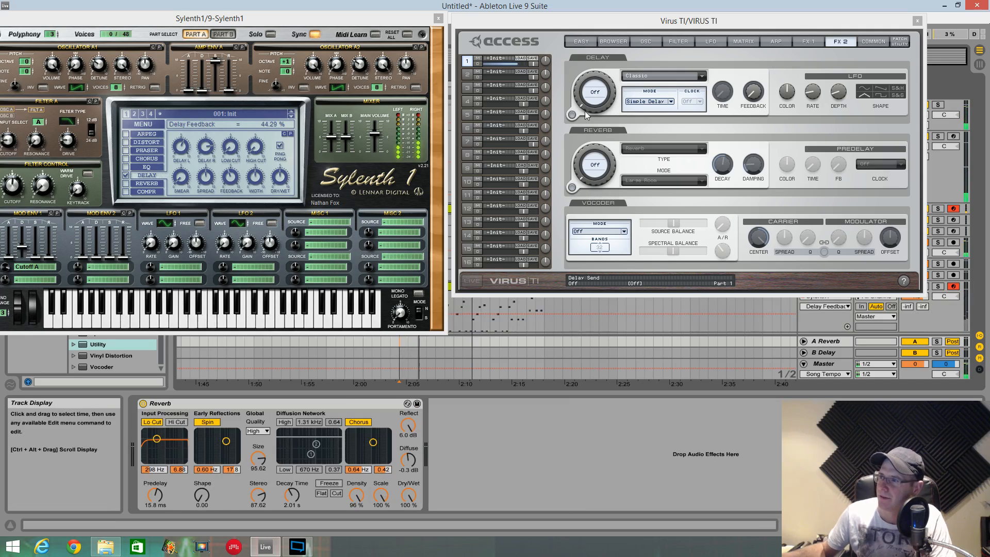
- Set the Virus delay type to Tape Clocked and its level to -10.75 dB, and play the loop from bar 73
{"action": "left_click", "coordinate": [692, 78]}
{"action": "left_click", "coordinate": [667, 91]}
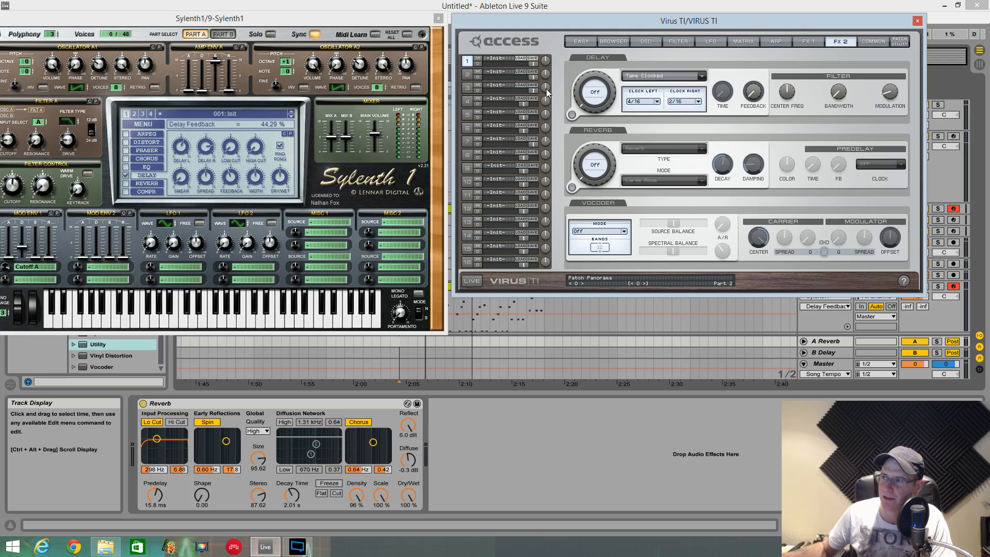
{"action": "left_click_drag", "start_coordinate": [572, 113], "coordinate": [583, 86]}
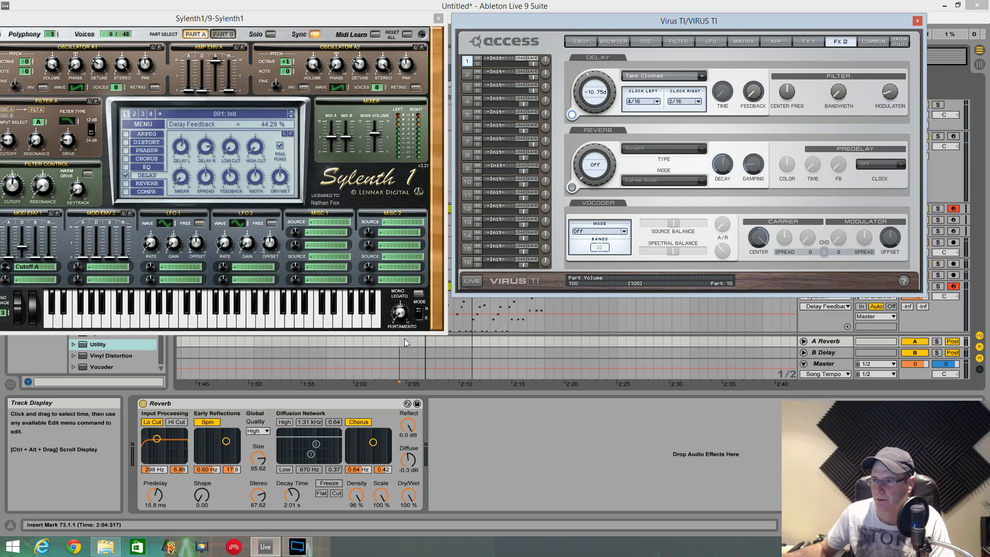
{"action": "left_click", "coordinate": [392, 353]}
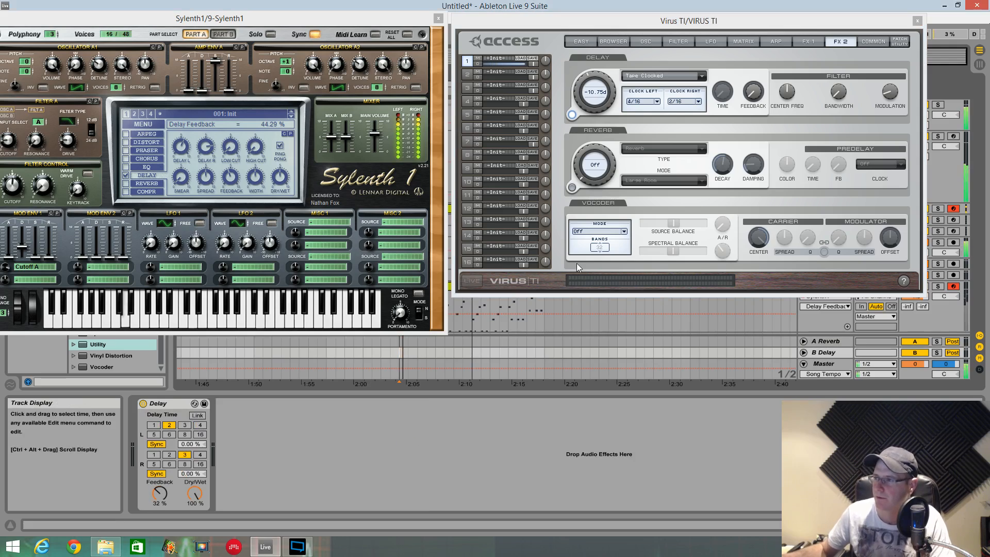
- Set the Virus delay level to -9.25 dB
{"action": "mouse_move", "coordinate": [747, 96]}
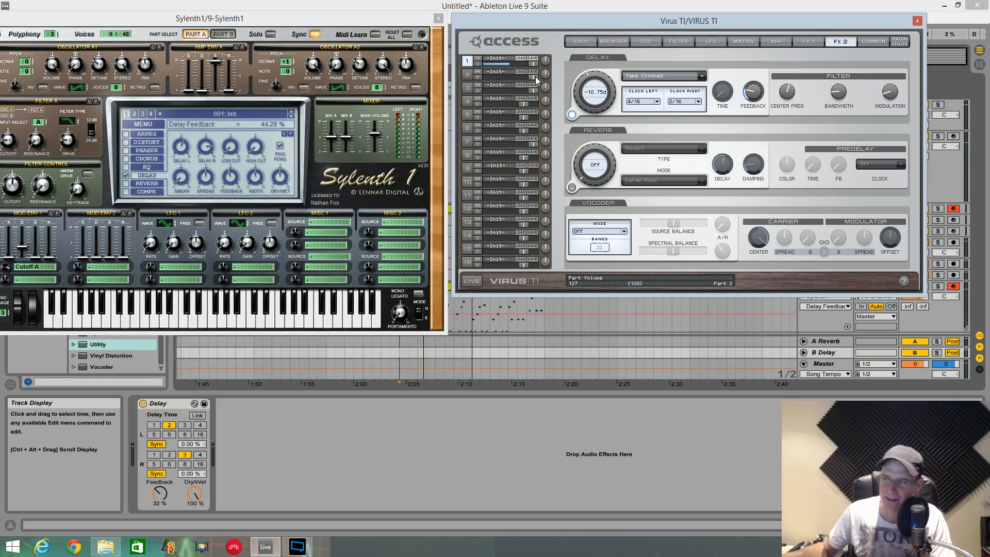
{"action": "left_click_drag", "start_coordinate": [573, 97], "coordinate": [574, 91]}
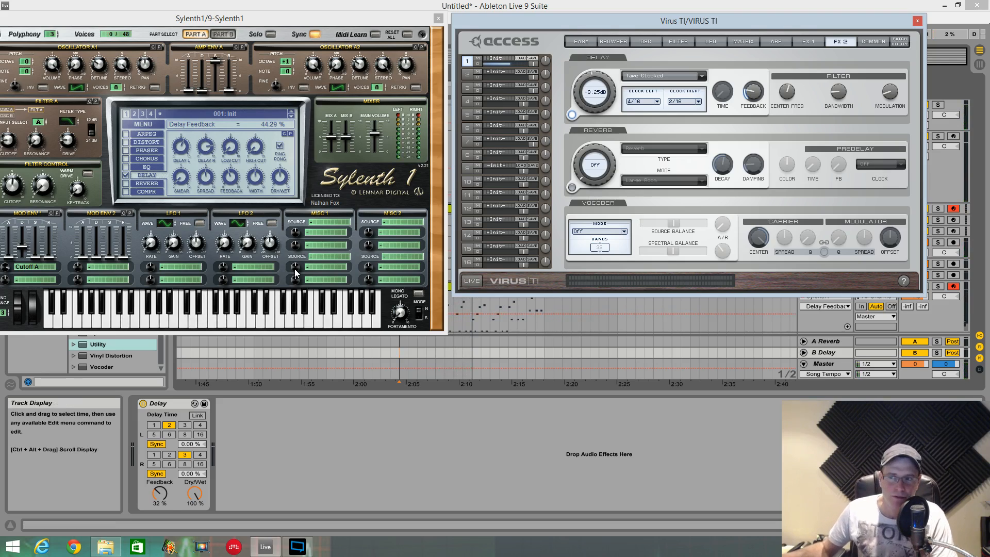
- Turn on Sylenth1's reverb and set its delay dry/wet to 34.76 %
{"action": "left_click", "coordinate": [591, 310]}
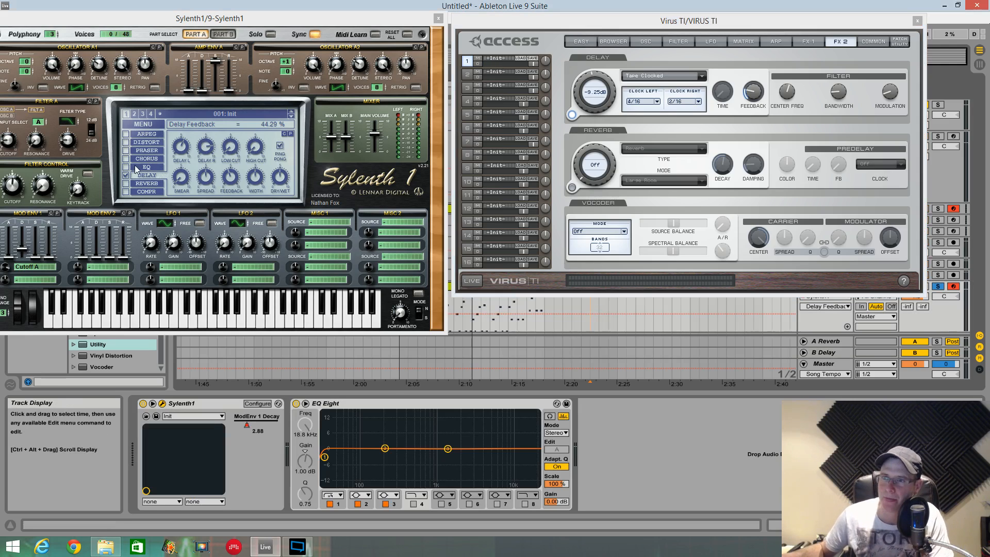
{"action": "left_click", "coordinate": [125, 183]}
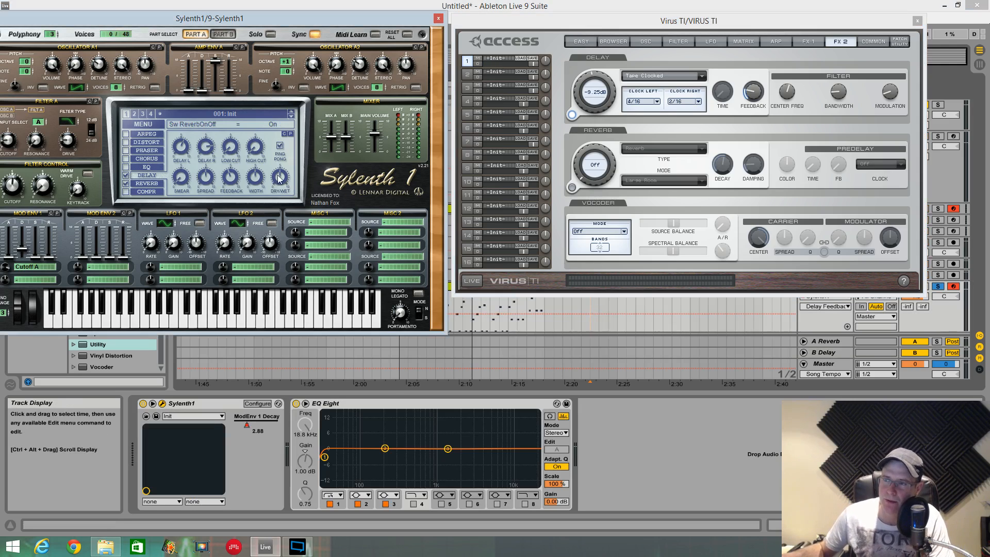
{"action": "left_click_drag", "start_coordinate": [279, 179], "coordinate": [282, 197]}
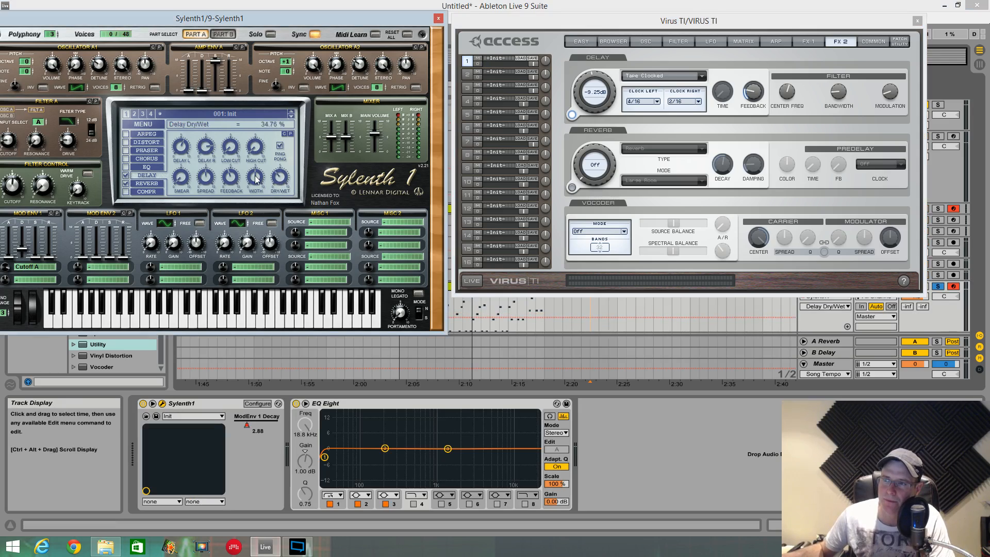
- Set Sylenth1's reverb dry/wet to 33.81 %, its predelay to 0 ms and its size to 5.31
{"action": "left_click_drag", "start_coordinate": [283, 186], "coordinate": [267, 200]}
{"action": "left_click", "coordinate": [149, 184]}
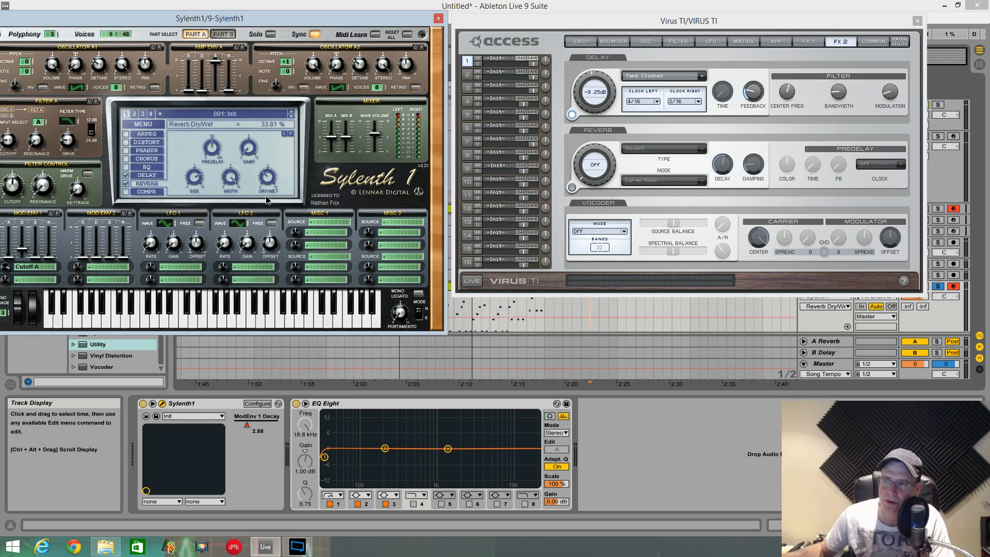
{"action": "left_click_drag", "start_coordinate": [210, 154], "coordinate": [215, 262]}
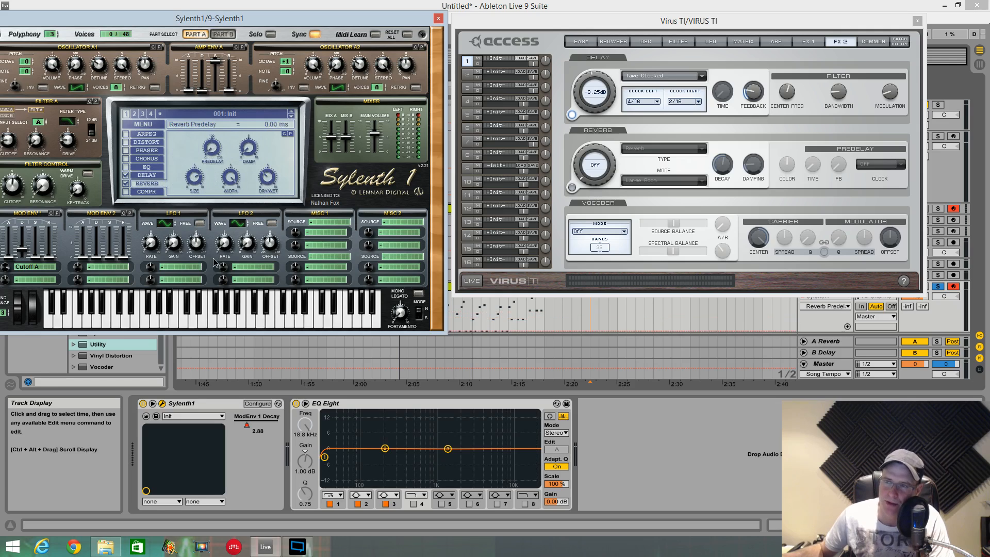
{"action": "left_click", "coordinate": [201, 183]}
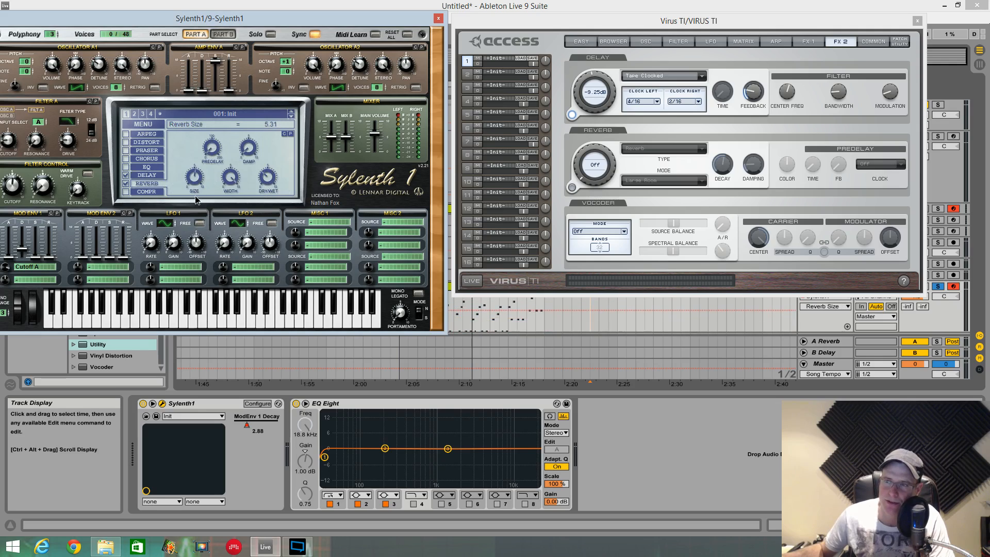
- Play the loop from bar 73 and raise Sylenth1's reverb dry/wet to 45.71 %
{"action": "left_click", "coordinate": [405, 348]}
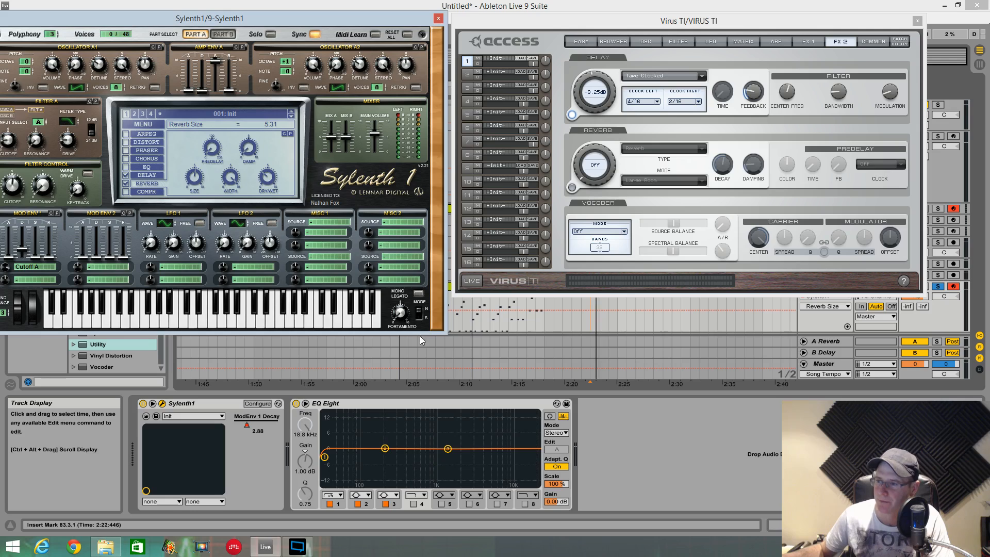
{"action": "key", "text": "space"}
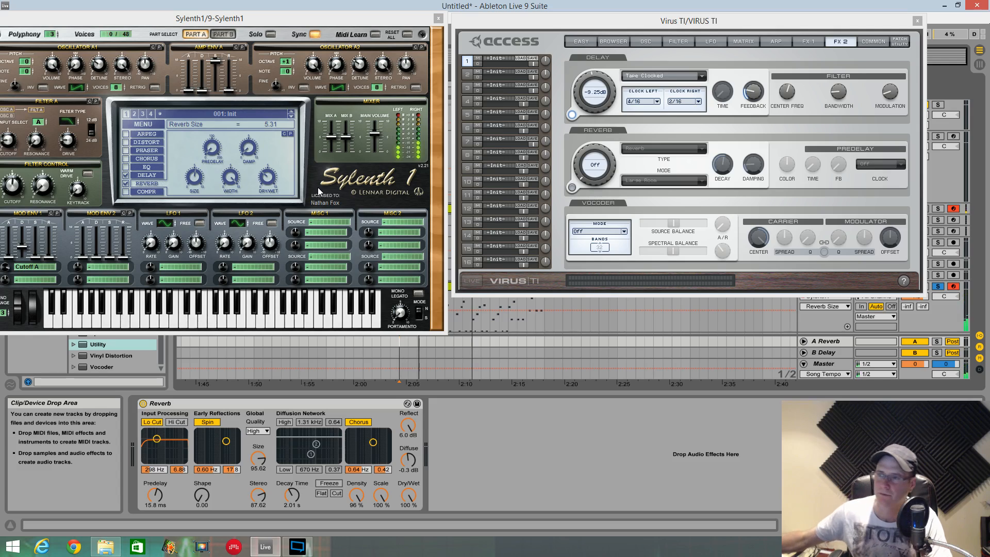
{"action": "mouse_move", "coordinate": [267, 177]}
{"action": "left_mouse_down"}
{"action": "mouse_move", "coordinate": [270, 154]}
{"action": "mouse_move", "coordinate": [265, 174]}
{"action": "left_mouse_up"}
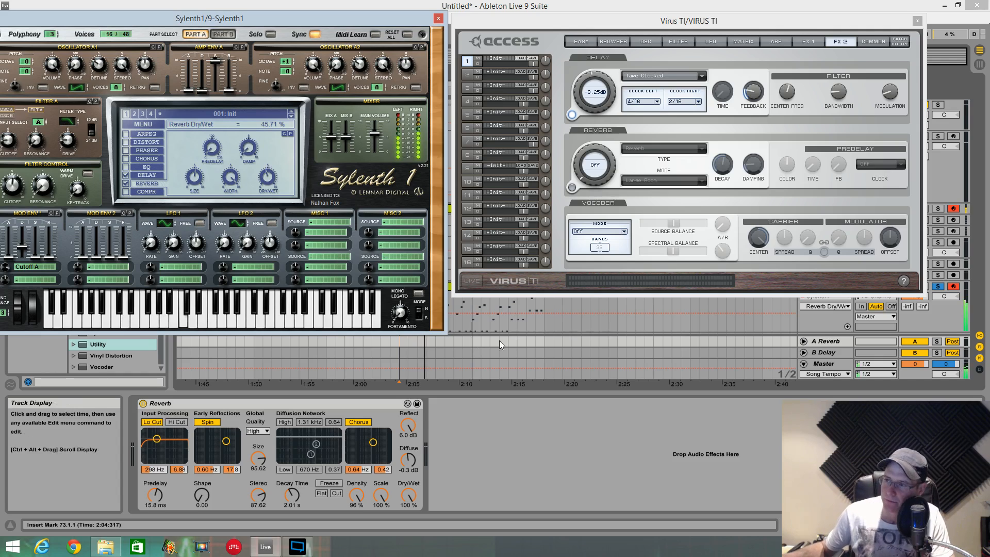
- Turn on the Virus reverb, set its level to -10.75 dB and adjust its color during playback
{"action": "left_click", "coordinate": [573, 188]}
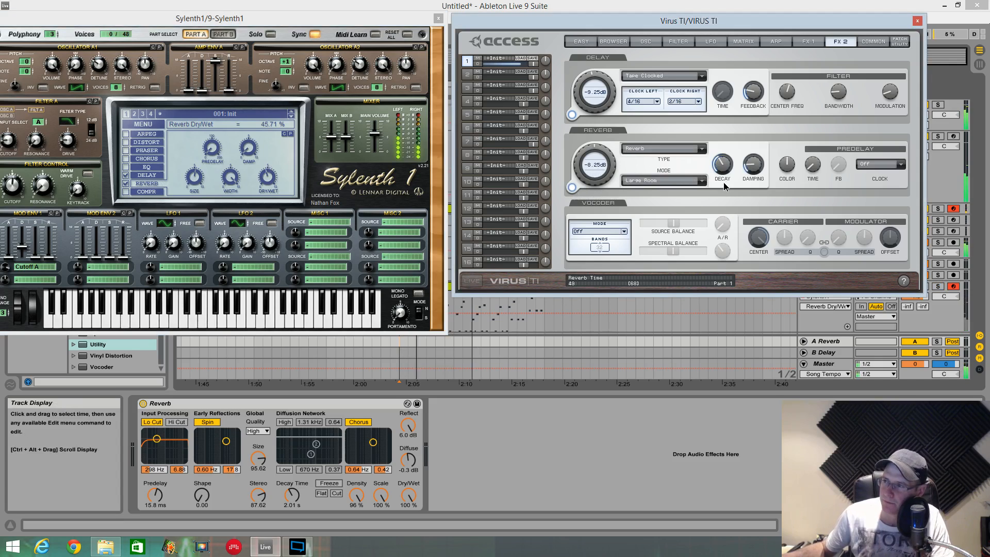
{"action": "left_click_drag", "start_coordinate": [585, 145], "coordinate": [585, 156]}
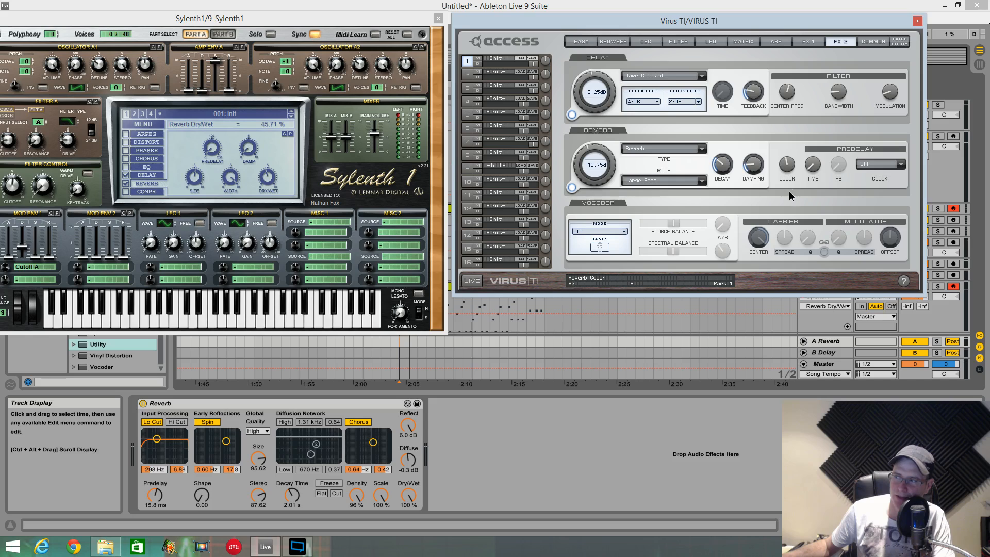
{"action": "left_click_drag", "start_coordinate": [789, 191], "coordinate": [793, 177]}
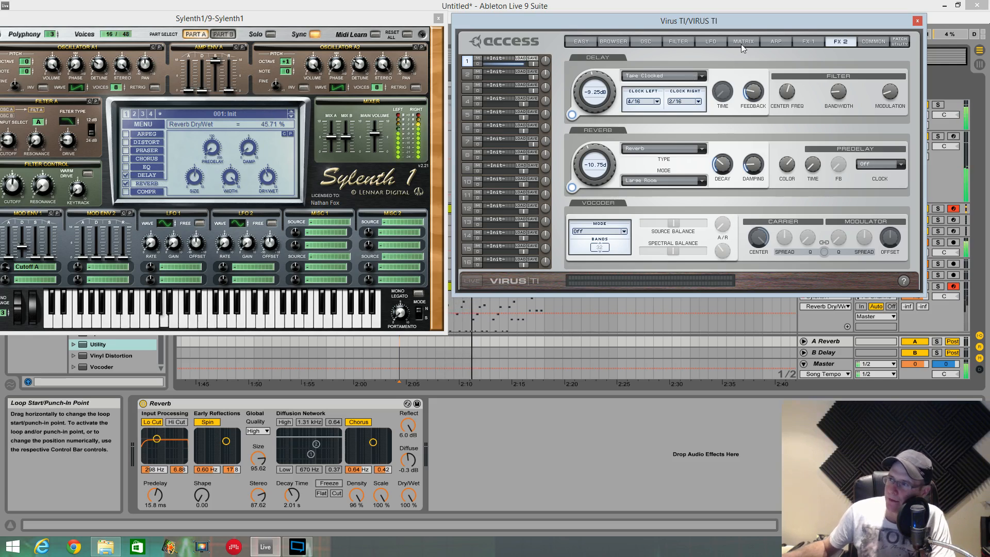
- Show the Virus FX 1 settings, select the Sylenth1 track and set Sylenth1's main volume to 8.39
{"action": "left_click", "coordinate": [809, 41]}
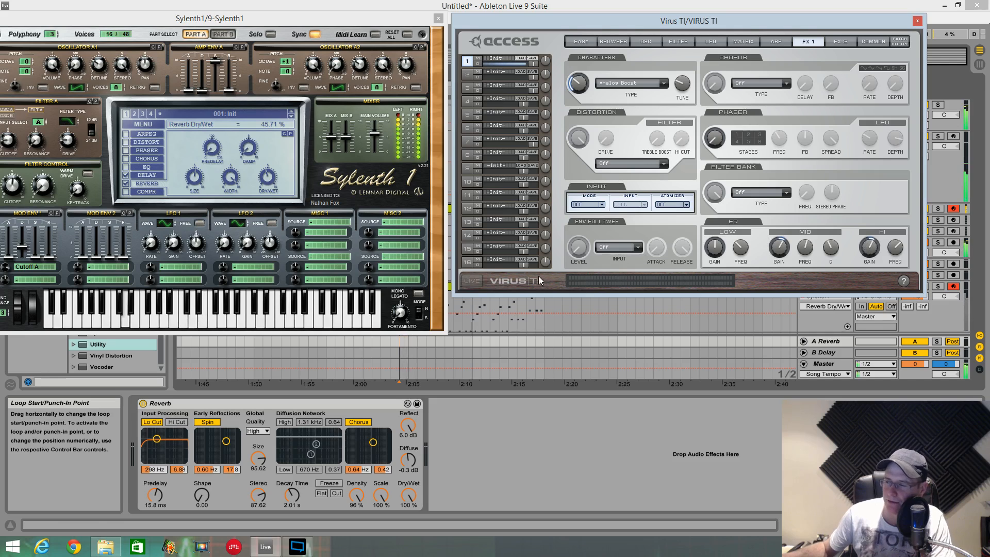
{"action": "left_click", "coordinate": [569, 311]}
{"action": "left_click", "coordinate": [569, 309]}
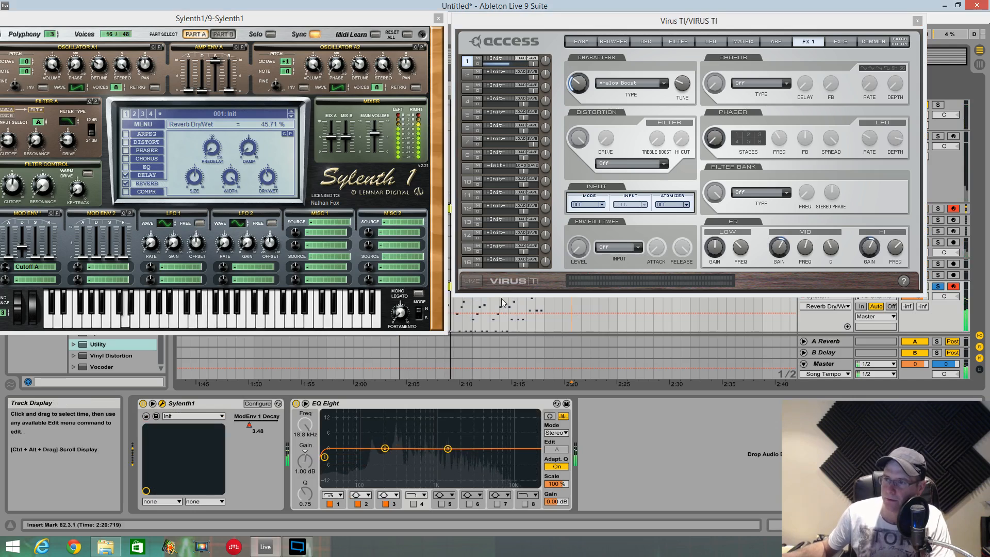
{"action": "left_click_drag", "start_coordinate": [375, 133], "coordinate": [377, 120]}
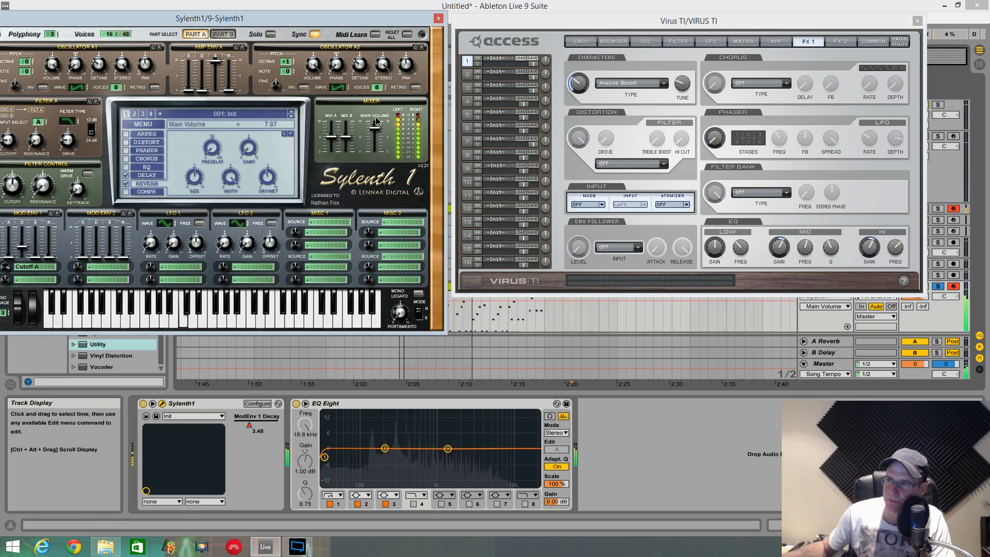
- Turn on Sylenth1's EQ, set its treble to 8.36 dB and bass frequency to 592.20 Hz, and lower the main volume to 8.22
{"action": "left_click", "coordinate": [127, 167]}
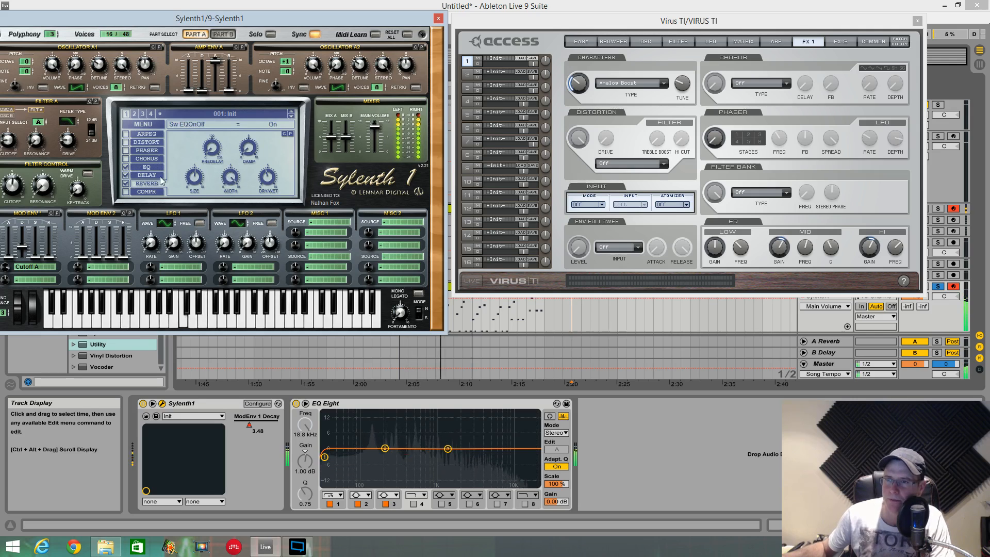
{"action": "left_click", "coordinate": [149, 167]}
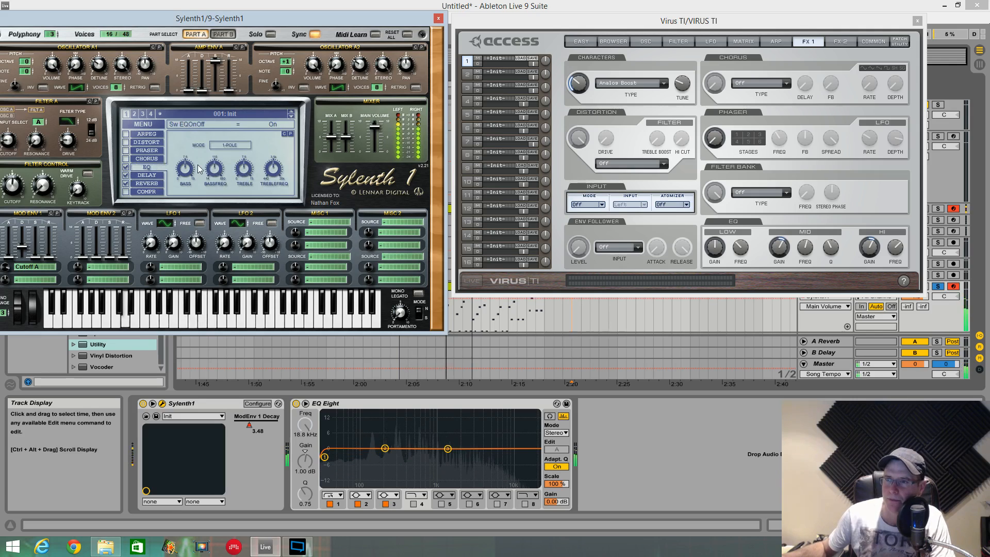
{"action": "left_click", "coordinate": [277, 164]}
{"action": "left_click", "coordinate": [245, 169]}
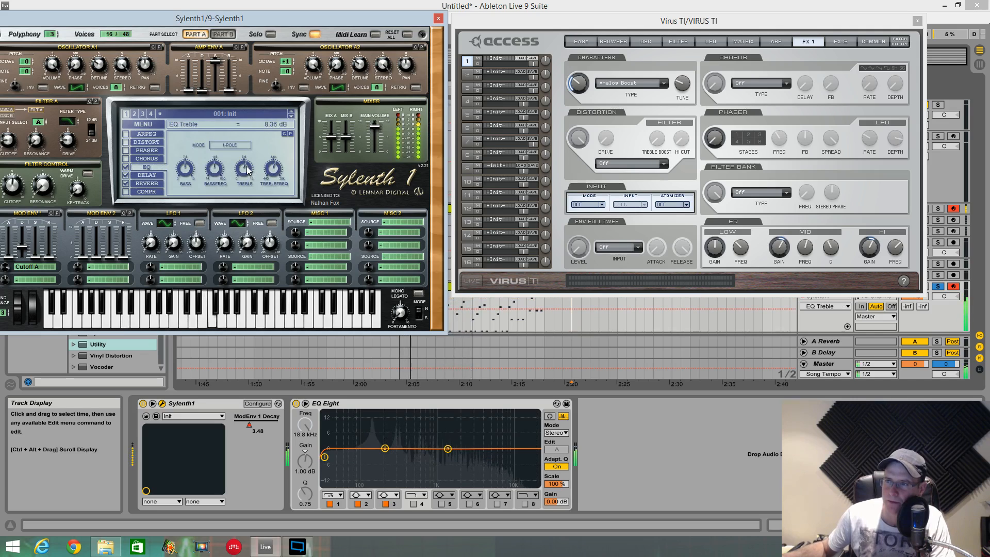
{"action": "left_click", "coordinate": [215, 169]}
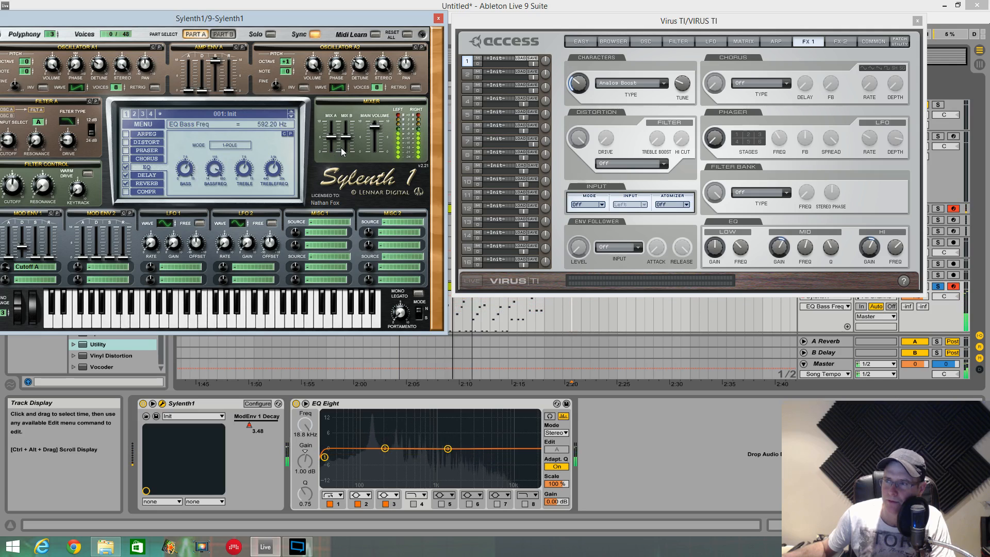
{"action": "left_click", "coordinate": [375, 127]}
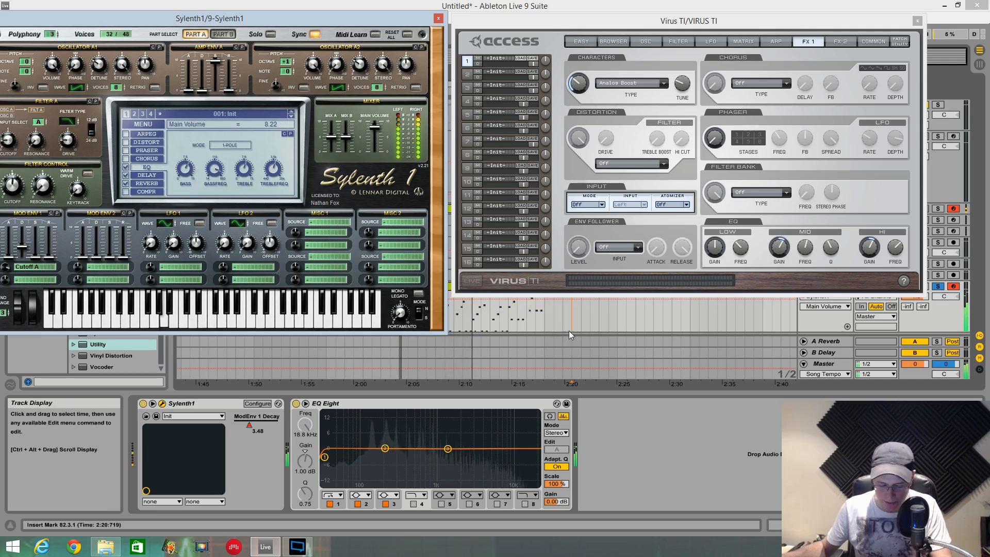
- Set Sylenth1's Filter Control cutoff to 343.44 Hz while the loop plays, and stop playback
{"action": "left_click", "coordinate": [591, 344]}
{"action": "left_click", "coordinate": [593, 345]}
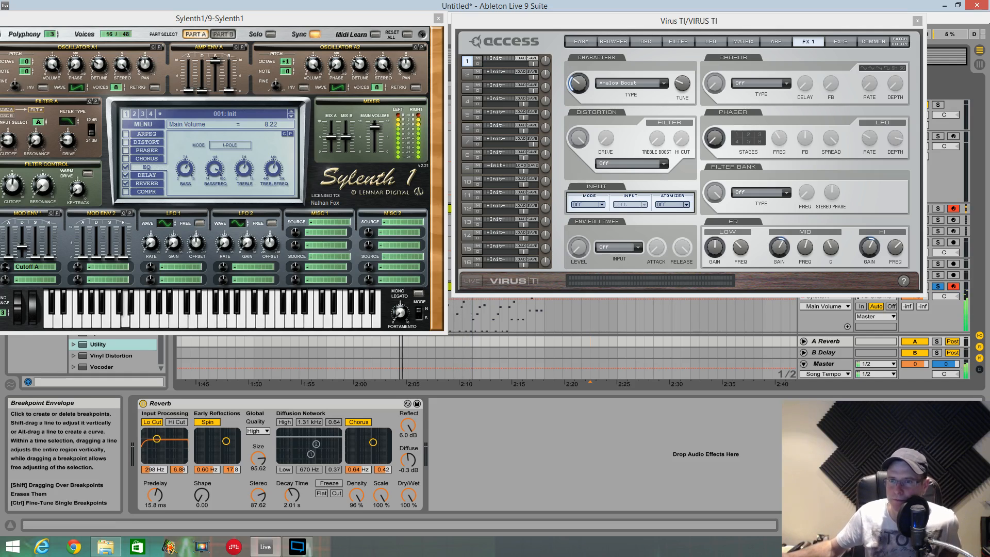
{"action": "left_click", "coordinate": [17, 183]}
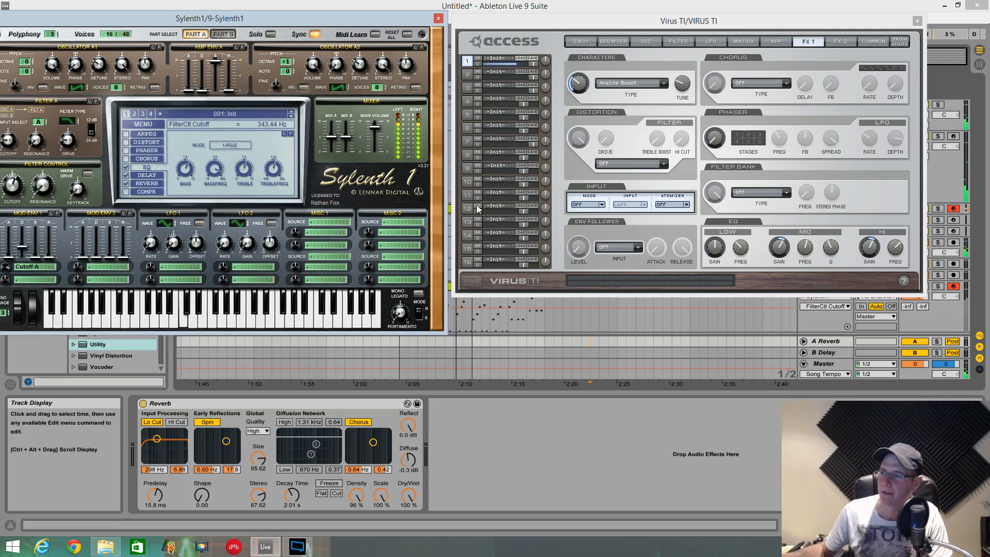
{"action": "key", "text": "space"}
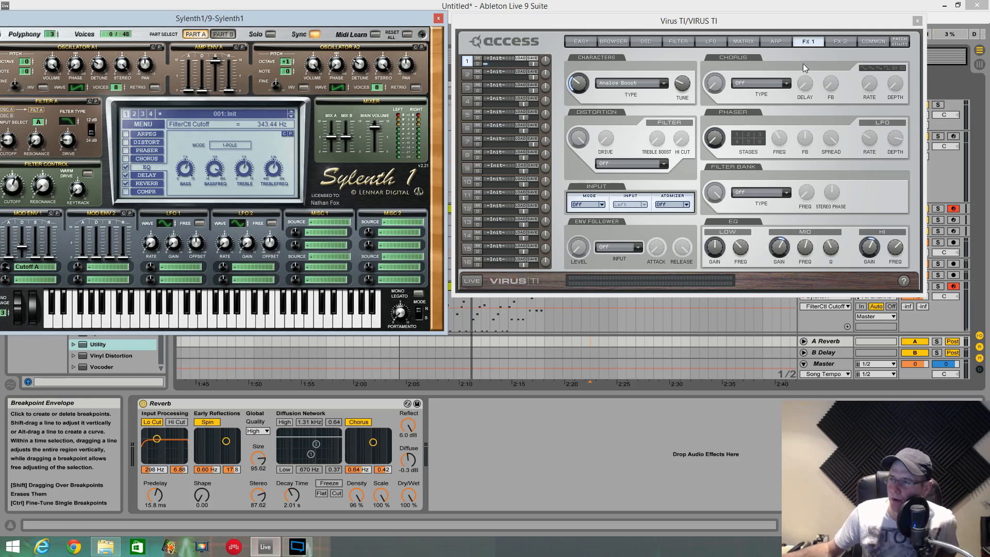
- Show both synths' reverb settings and set the Virus reverb predelay clock to 1/2
{"action": "left_click", "coordinate": [840, 42]}
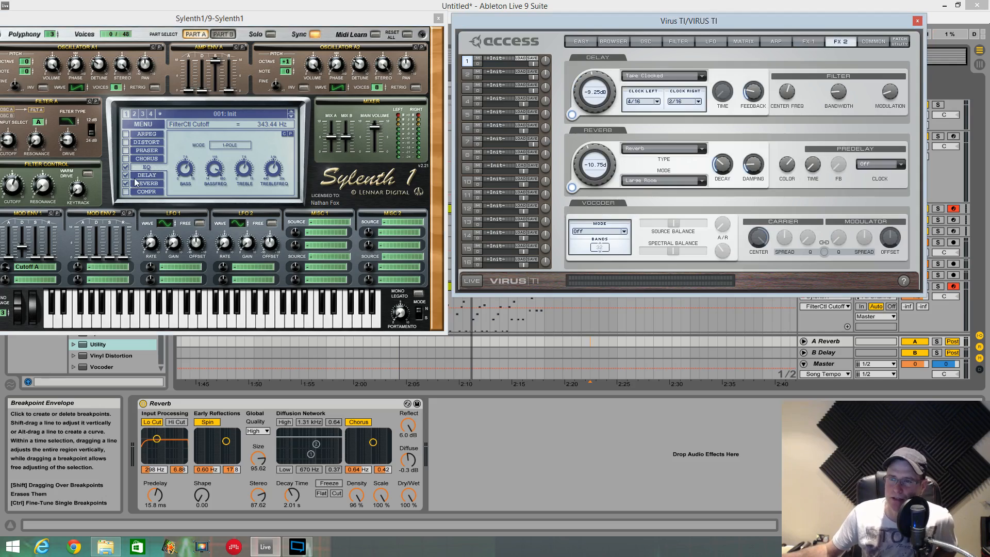
{"action": "left_click", "coordinate": [151, 183]}
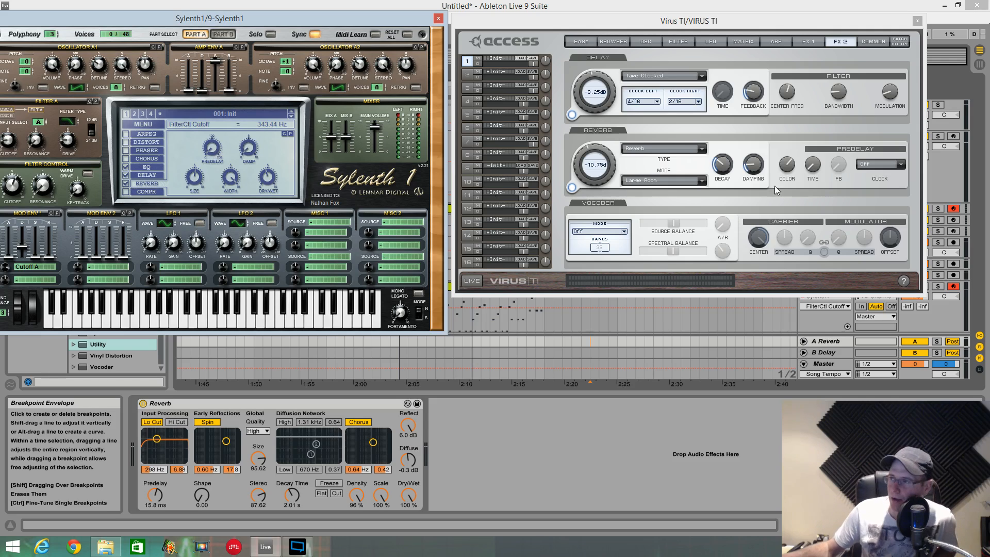
{"action": "left_click", "coordinate": [900, 166]}
{"action": "left_click", "coordinate": [900, 166]}
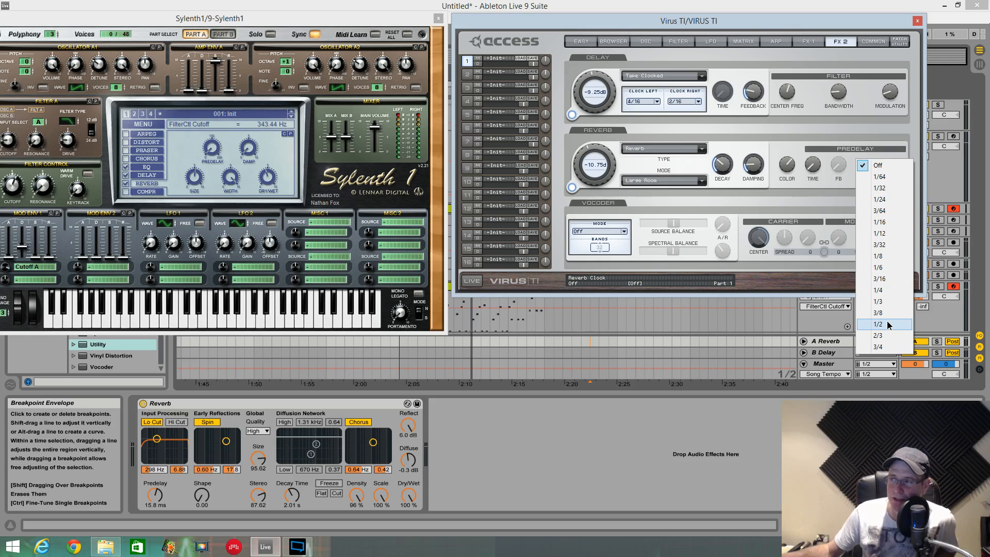
{"action": "left_click", "coordinate": [889, 325]}
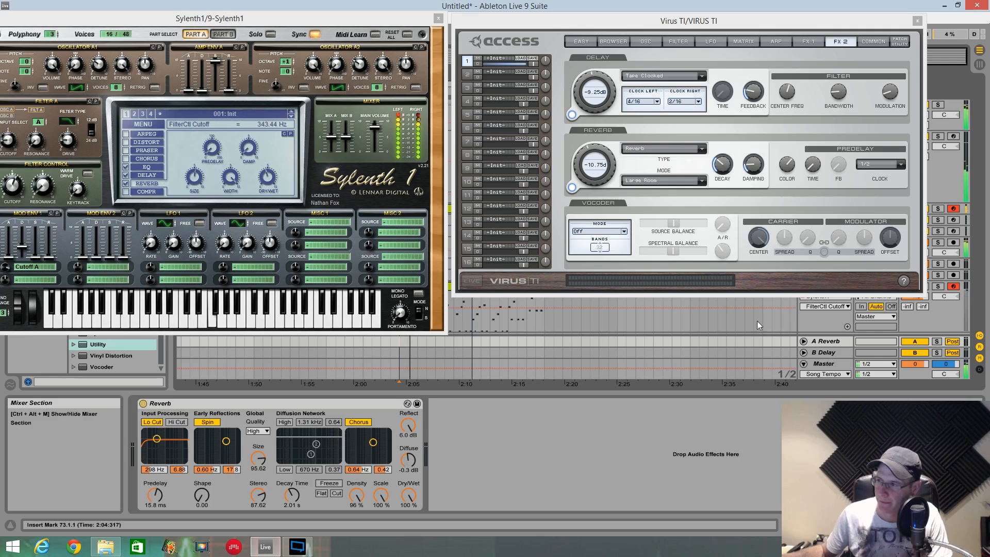
- Select the Sylenth1 track and raise Sylenth1's reverb predelay to 117.14 ms while playing the loop from bar 73
{"action": "left_click", "coordinate": [586, 318]}
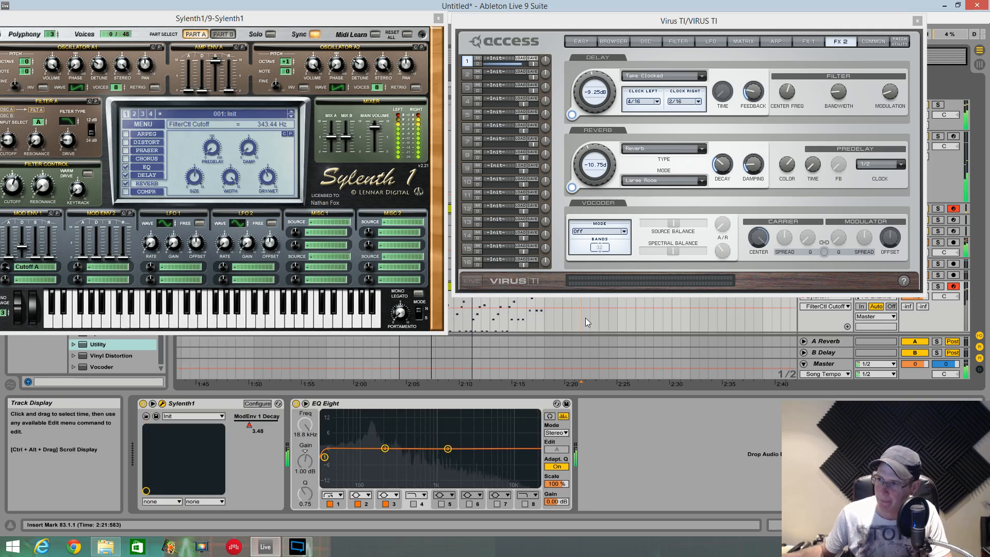
{"action": "left_click", "coordinate": [398, 342]}
{"action": "left_click", "coordinate": [210, 151]}
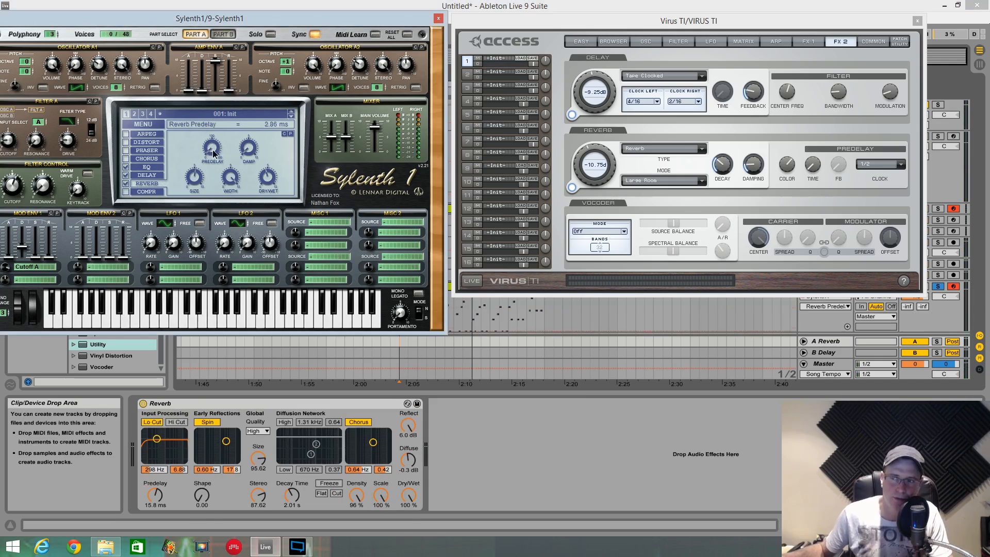
{"action": "left_click_drag", "start_coordinate": [209, 129], "coordinate": [217, 99]}
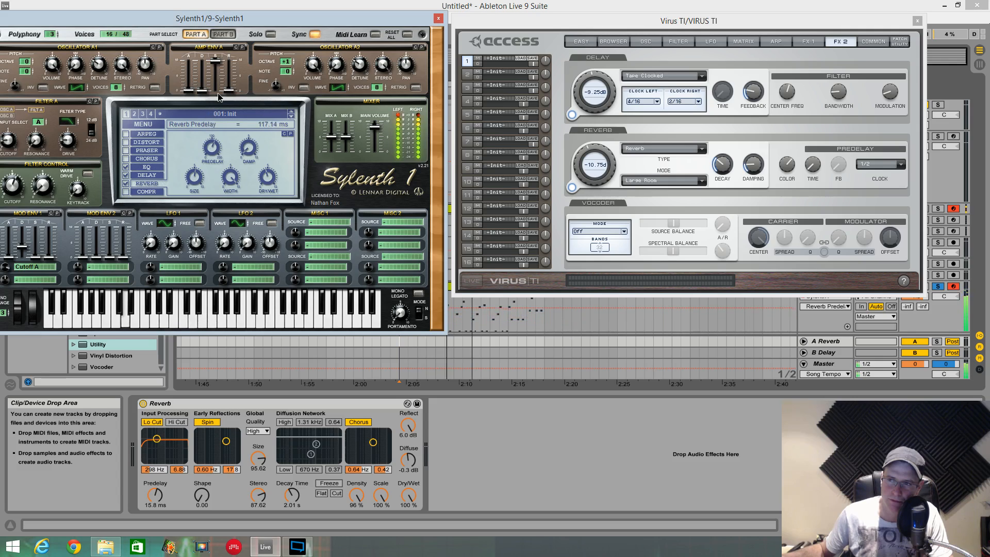
- Set Sylenth1's reverb dry/wet to 50.48 % and its predelay to 139.05 ms
{"action": "left_click", "coordinate": [268, 179]}
{"action": "left_click_drag", "start_coordinate": [268, 179], "coordinate": [268, 174]}
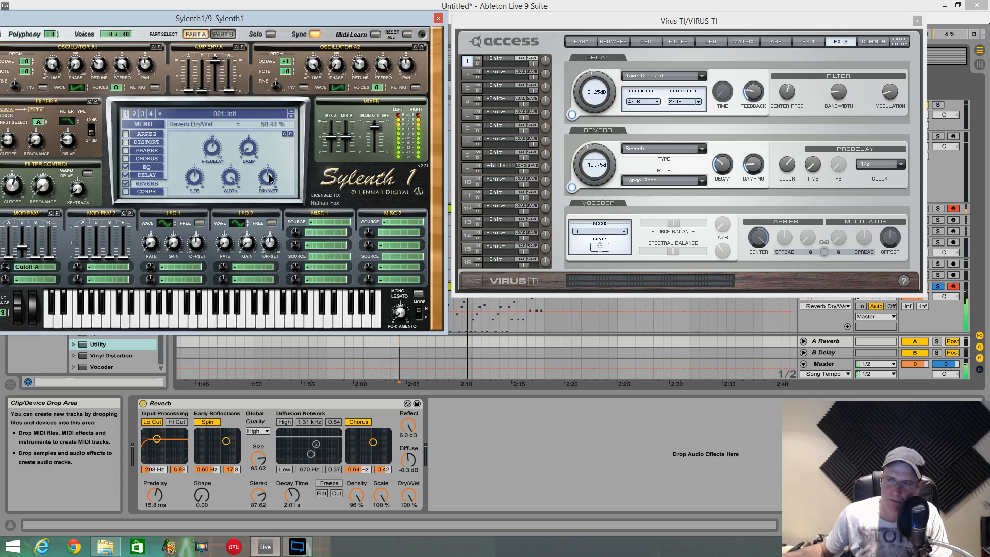
{"action": "left_click_drag", "start_coordinate": [213, 152], "coordinate": [218, 143]}
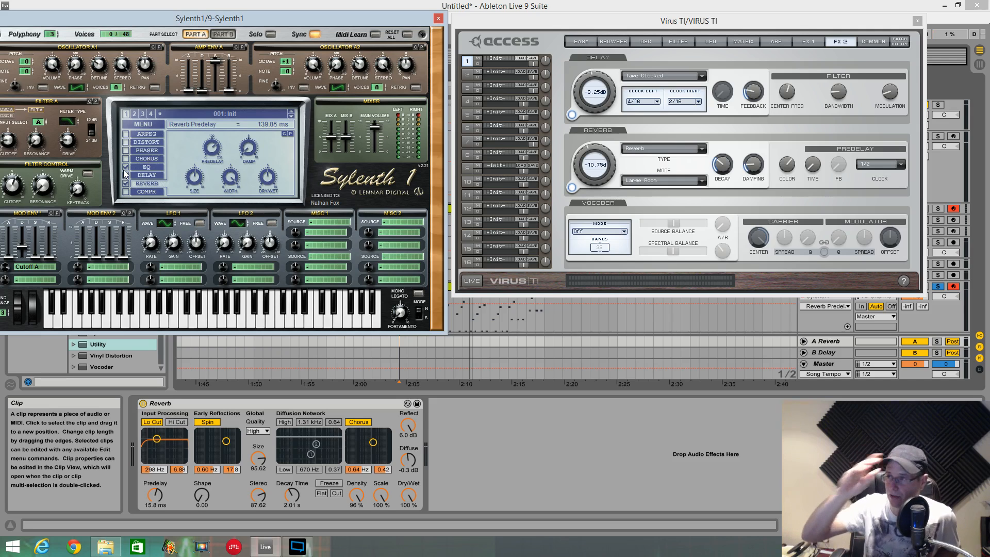
- Show the Virus FX 1 settings and raise the Analog Boost character amount while playing the loop from bar 73
{"action": "left_click", "coordinate": [806, 41]}
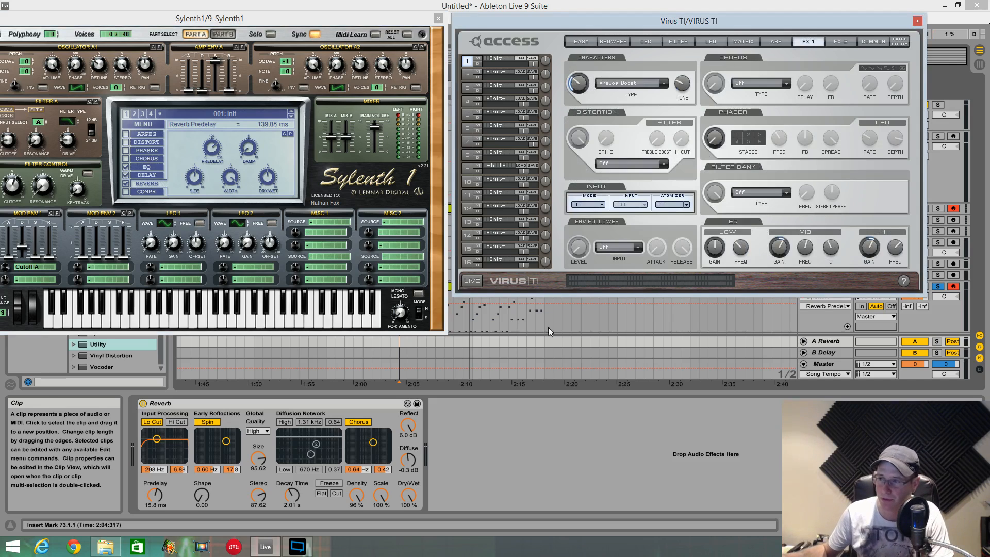
{"action": "left_click", "coordinate": [548, 341]}
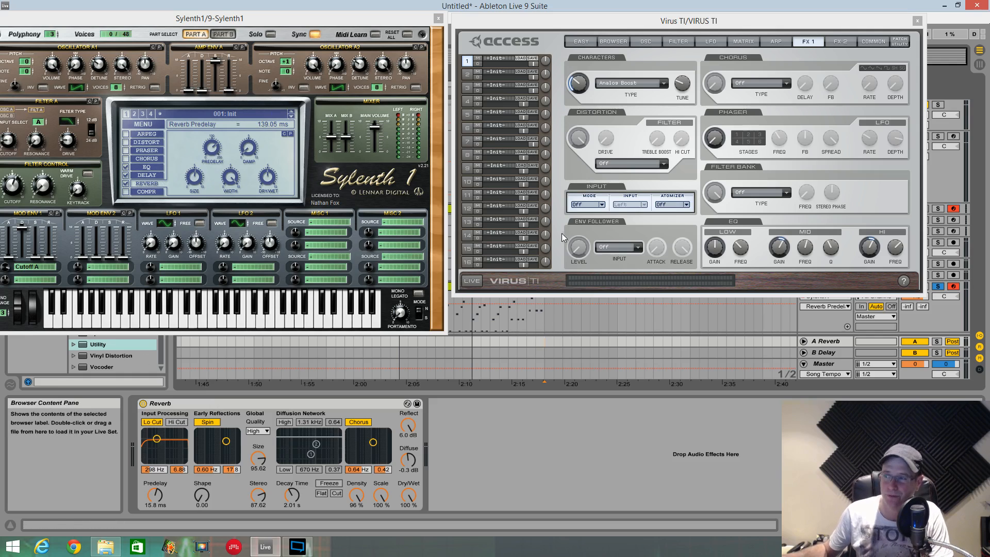
{"action": "key", "text": "space"}
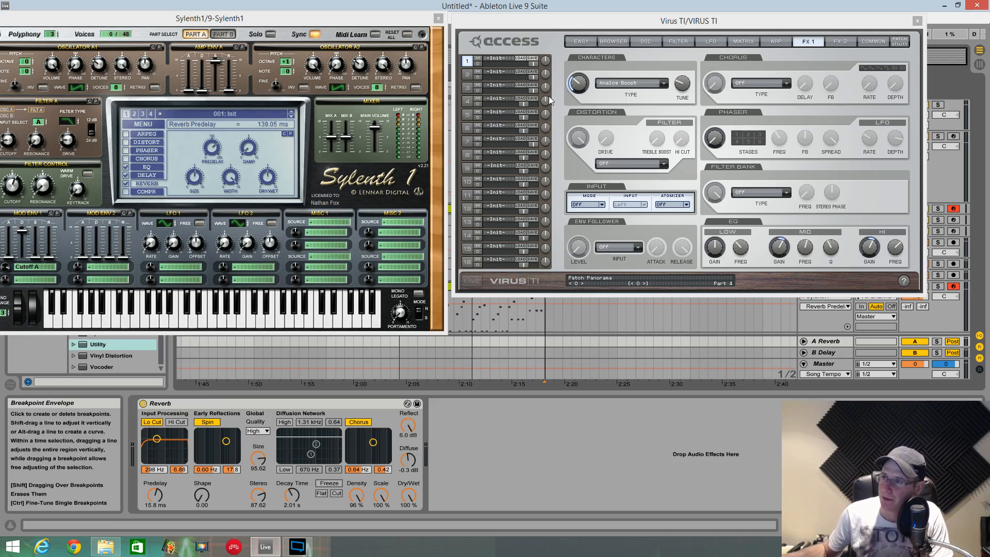
{"action": "left_click", "coordinate": [401, 343]}
{"action": "key", "text": "space"}
{"action": "key", "text": "space"}
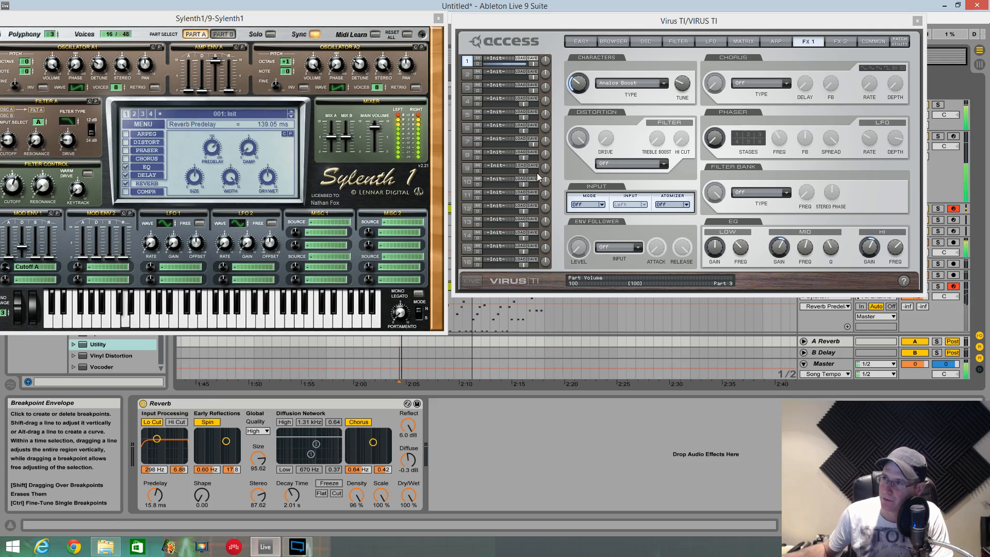
{"action": "left_click_drag", "start_coordinate": [583, 85], "coordinate": [584, 54]}
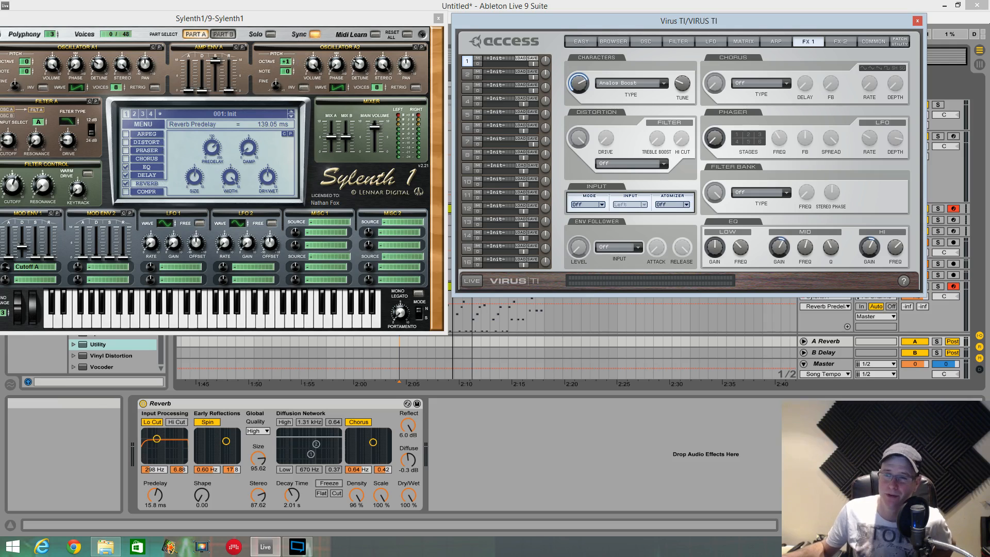
- Select bars 73 to 81 across the arrangement tracks, clearing the Virus window out of the way, and place the insert marker at bar 73
{"action": "left_click_drag", "start_coordinate": [507, 20], "coordinate": [576, 359]}
{"action": "left_click_drag", "start_coordinate": [470, 85], "coordinate": [544, 85]}
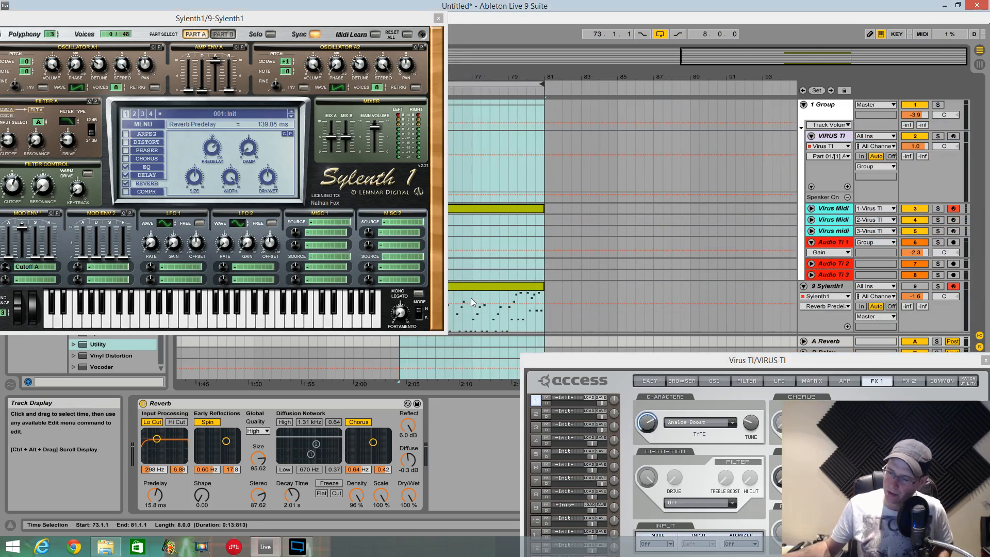
{"action": "left_click_drag", "start_coordinate": [608, 361], "coordinate": [537, 23]}
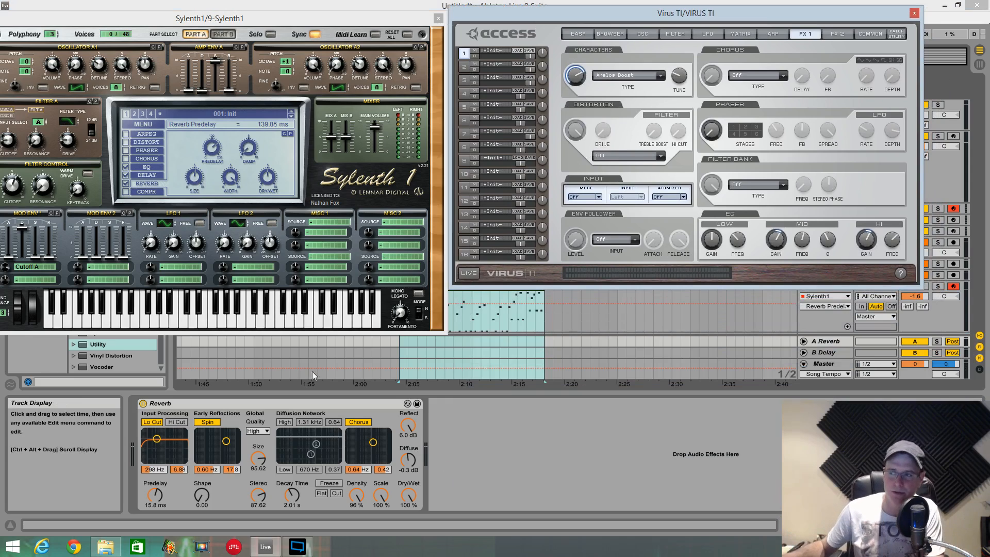
{"action": "left_click", "coordinate": [401, 346]}
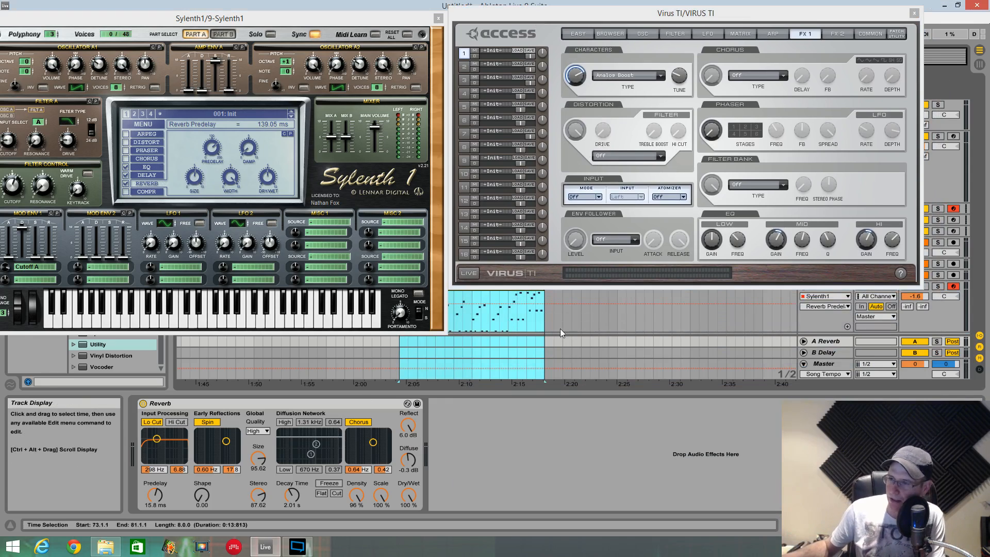
{"action": "left_click", "coordinate": [403, 342]}
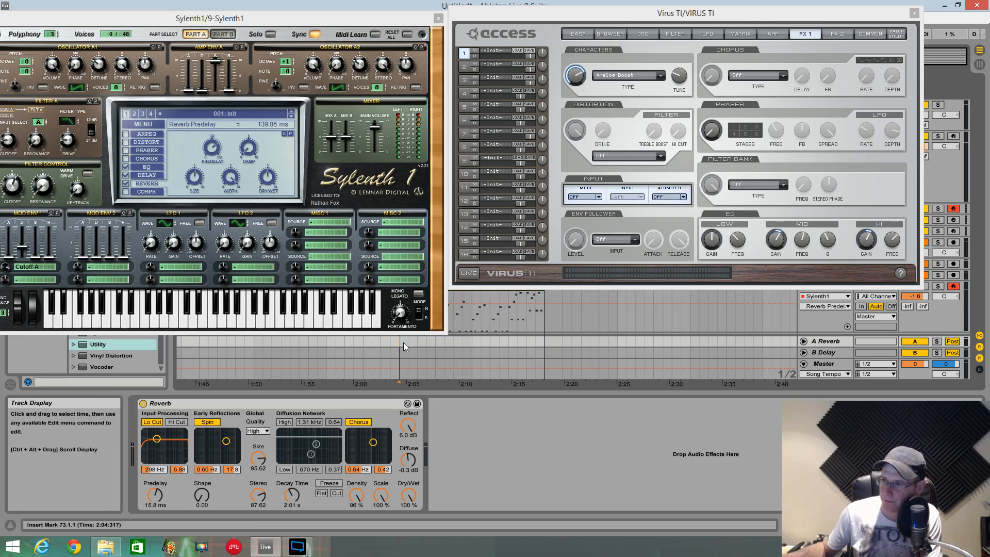
- Play the loop from bar 73 twice to compare the Sylenth1 and Virus sounds
{"action": "key", "text": "space"}
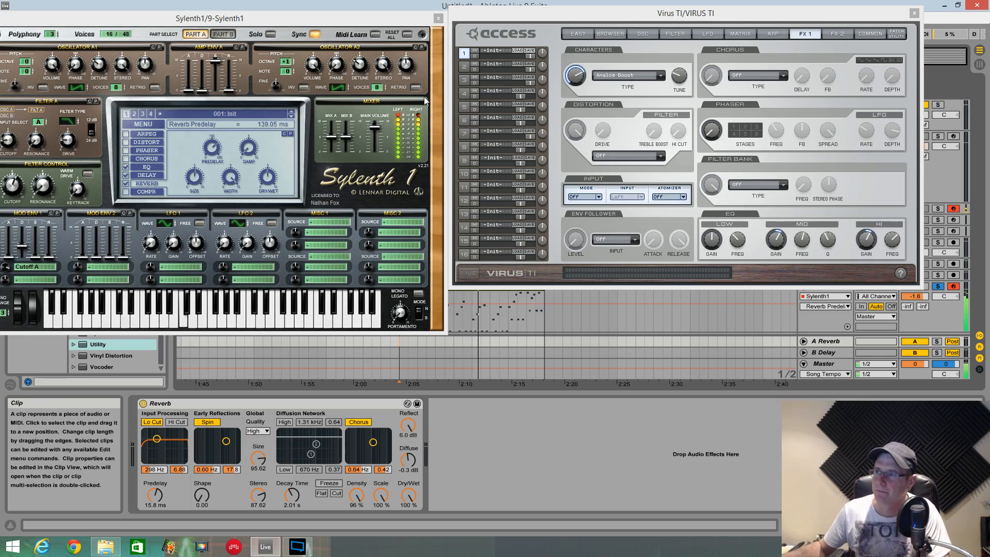
{"action": "mouse_move", "coordinate": [422, 21]}
{"action": "left_mouse_down"}
{"action": "mouse_move", "coordinate": [381, 6]}
{"action": "mouse_move", "coordinate": [436, 21]}
{"action": "mouse_move", "coordinate": [421, 15]}
{"action": "left_mouse_up"}
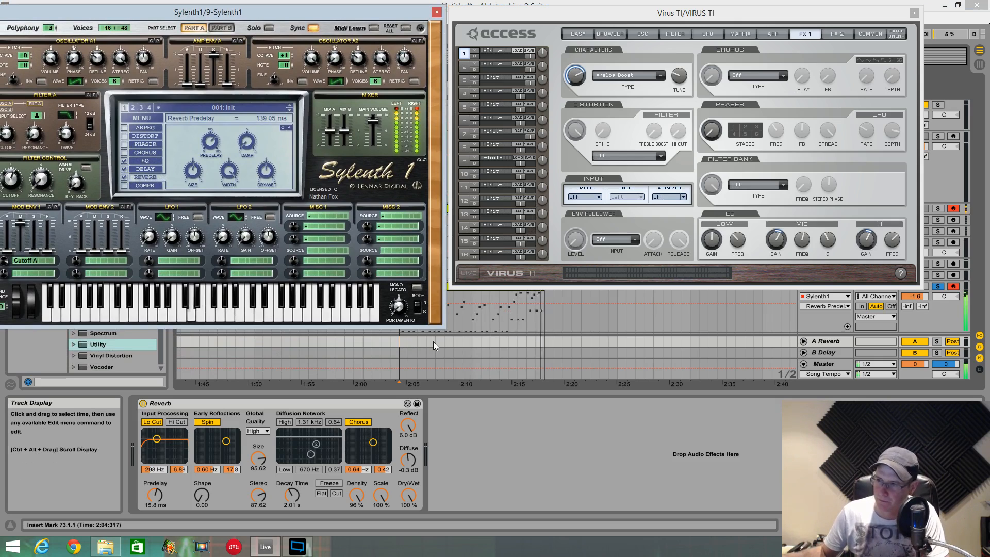
{"action": "left_click", "coordinate": [400, 344]}
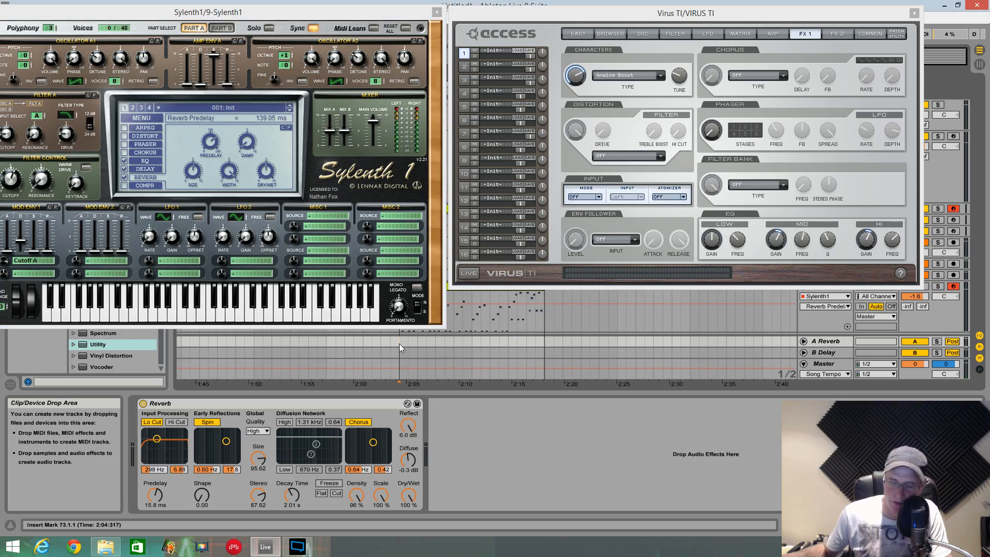
{"action": "key", "text": "space"}
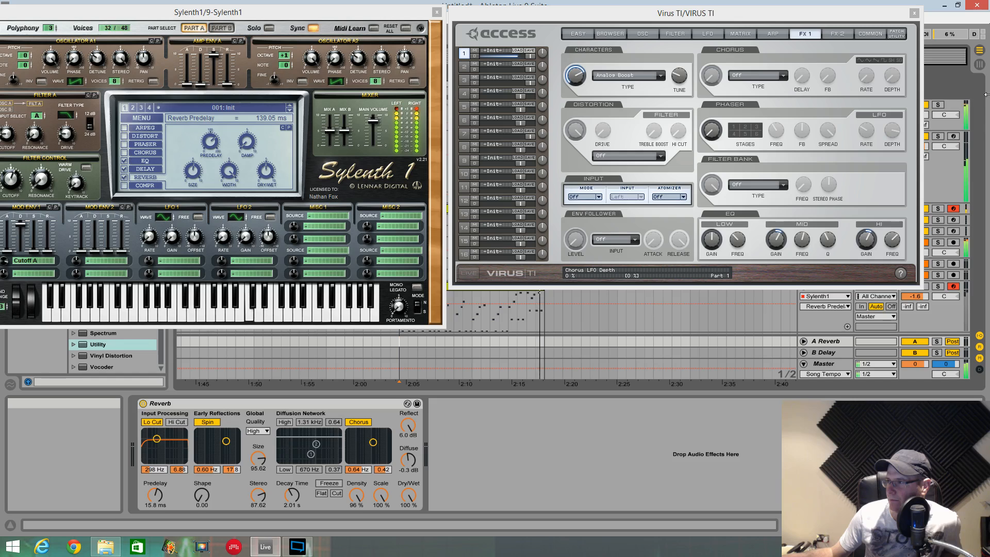
- Uncover the mixer and lower the volume of the group's first audio track to -4.1 dB while the loop plays
{"action": "left_click_drag", "start_coordinate": [760, 15], "coordinate": [666, 65]}
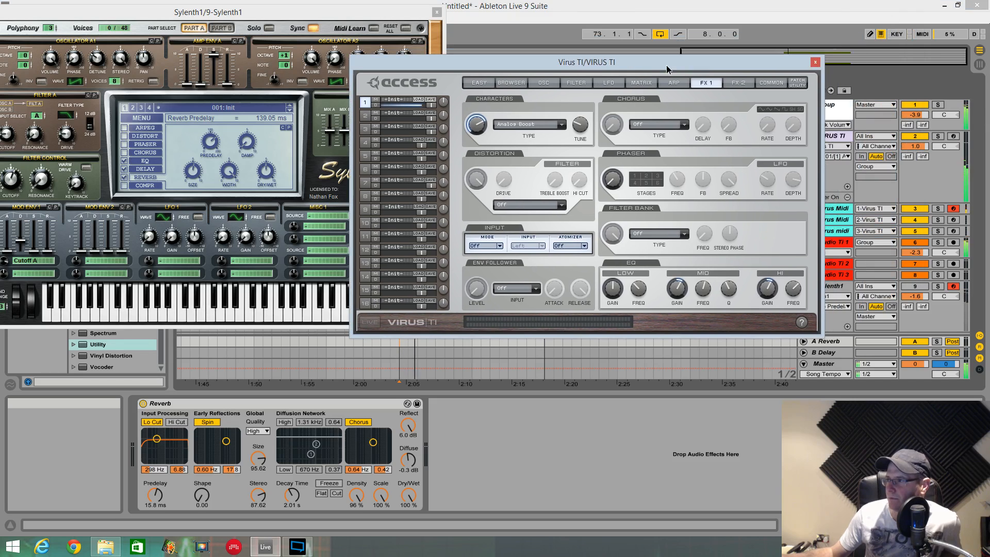
{"action": "left_click_drag", "start_coordinate": [916, 252], "coordinate": [916, 258]}
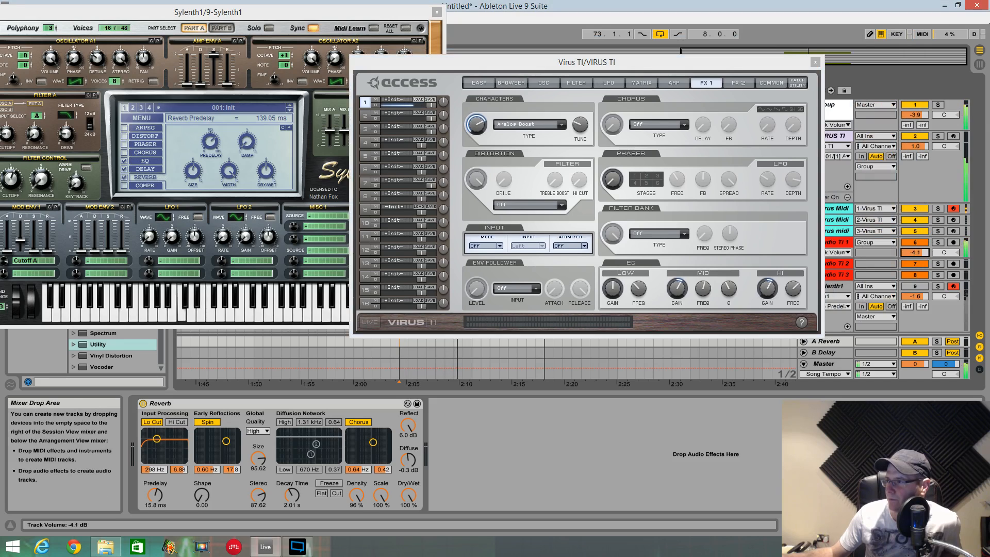
{"action": "left_click_drag", "start_coordinate": [758, 66], "coordinate": [850, 13]}
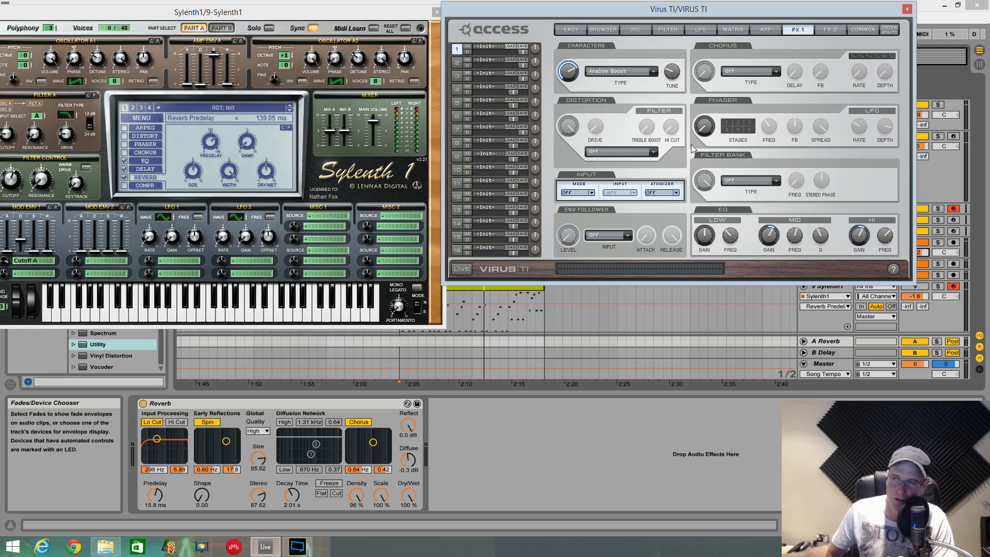
- Set the Virus filter bank to Vowel Filter and adjust its vowel and mix amounts while the loop plays
{"action": "left_click", "coordinate": [771, 180]}
{"action": "left_click", "coordinate": [753, 225]}
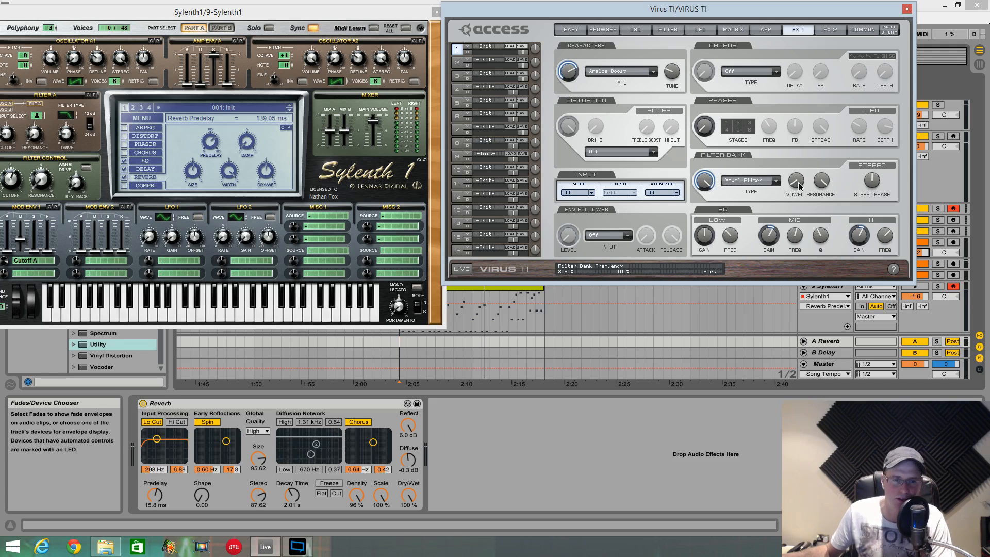
{"action": "left_click_drag", "start_coordinate": [799, 183], "coordinate": [819, 193]}
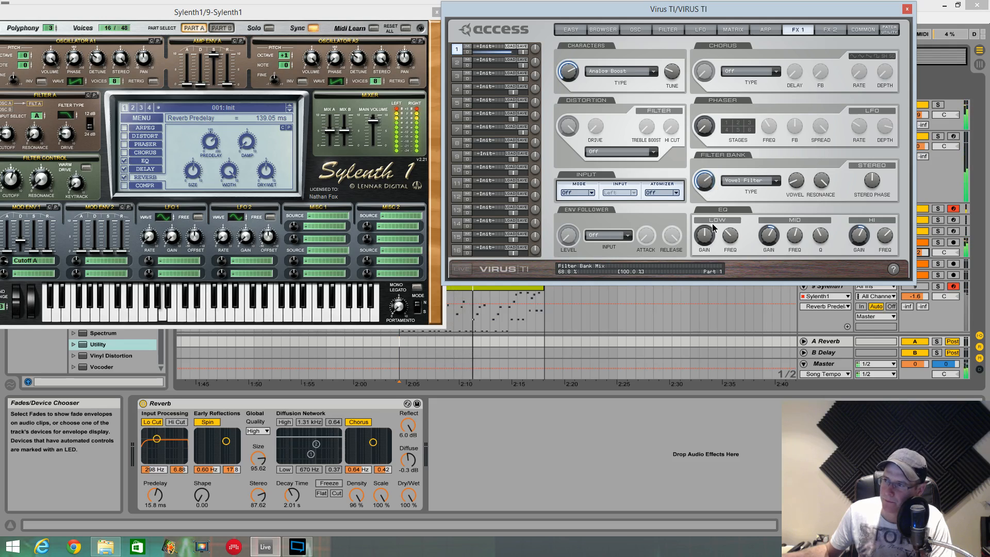
- In the Virus mod matrix, set slot 1's source to Key Follow and its first destination to Filterbank Freq
{"action": "left_click", "coordinate": [734, 28]}
{"action": "left_click", "coordinate": [717, 61]}
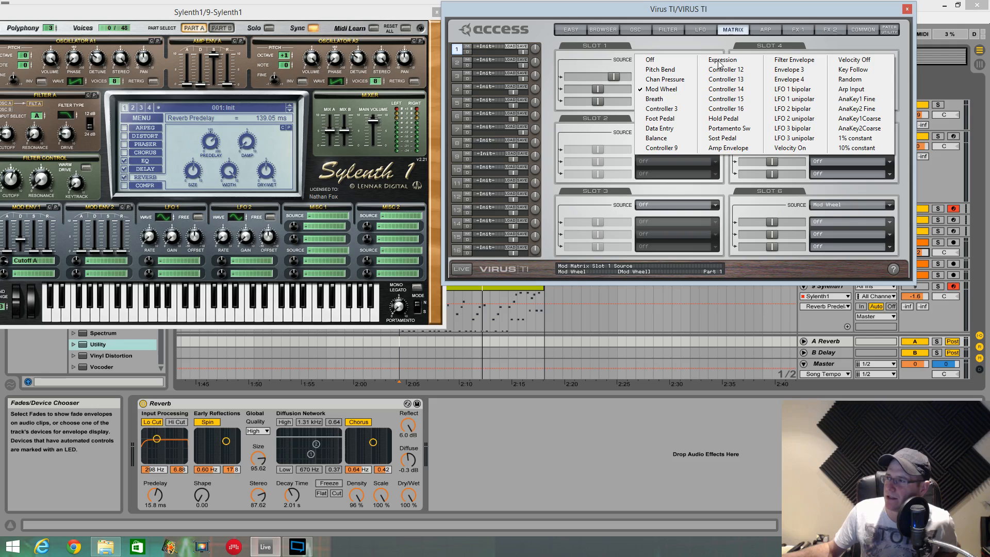
{"action": "left_click", "coordinate": [853, 69]}
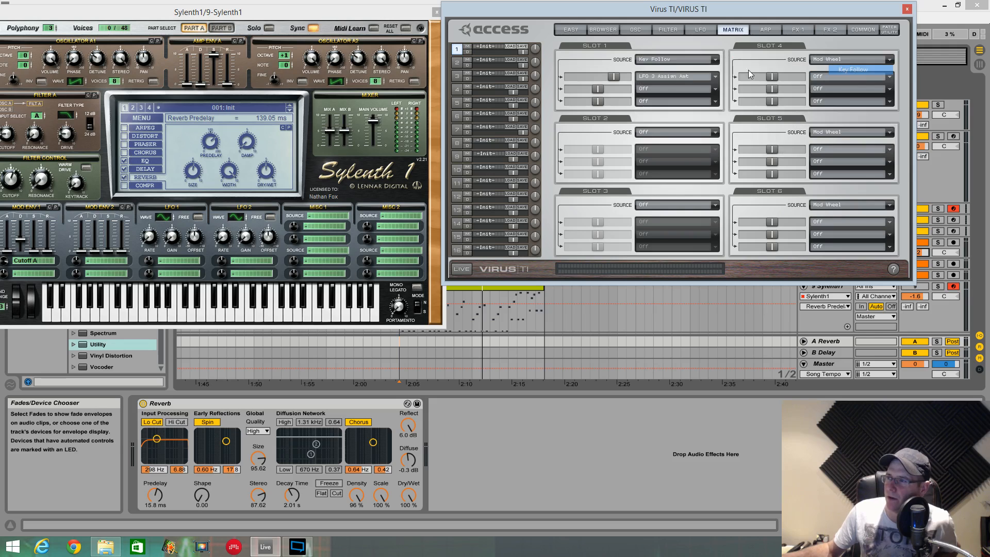
{"action": "left_click", "coordinate": [709, 86]}
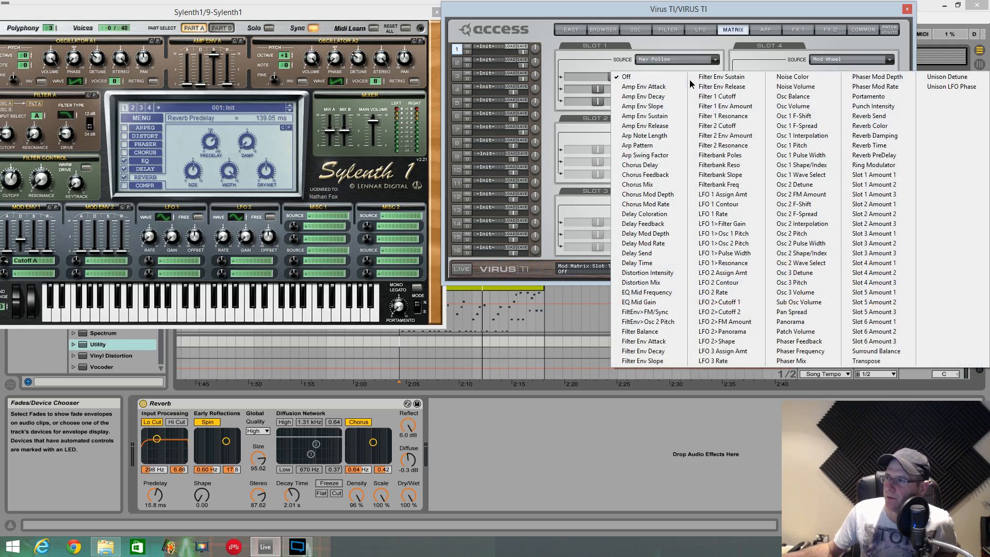
{"action": "left_click", "coordinate": [734, 184]}
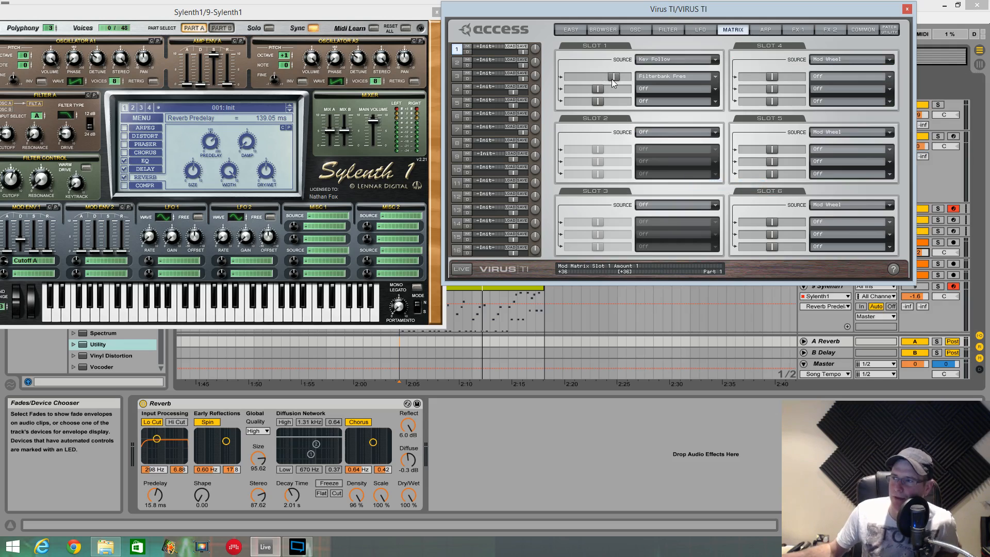
- Raise slot 1's Key Follow amount and adjust the vowel filter mix and Part 1 volume while the loop plays
{"action": "key", "text": "space"}
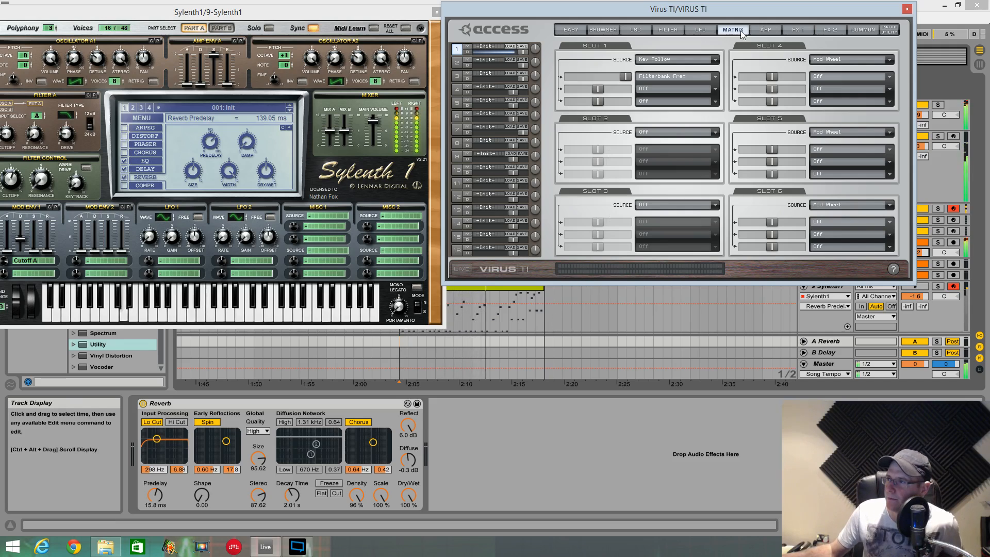
{"action": "left_click", "coordinate": [787, 29]}
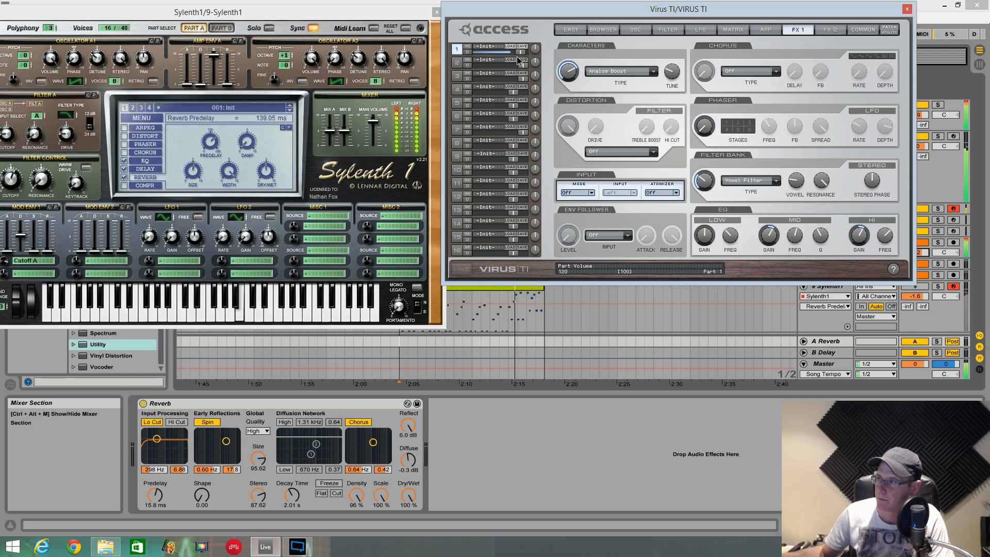
{"action": "left_click_drag", "start_coordinate": [505, 57], "coordinate": [507, 56]}
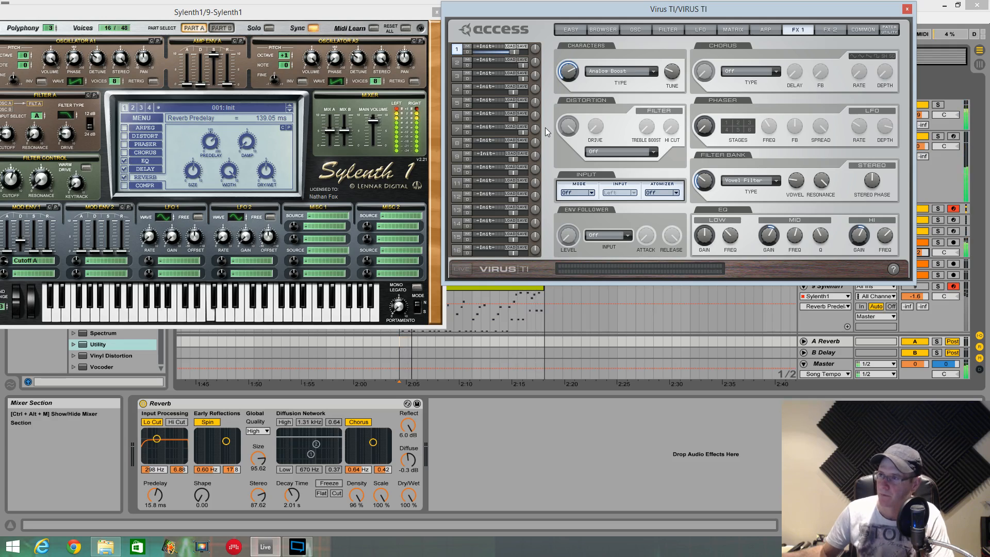
- Set the Virus distortion to Saffron Overdrive and try its drive and tone during playback, leaving drive at 0 %
{"action": "left_click", "coordinate": [652, 151]}
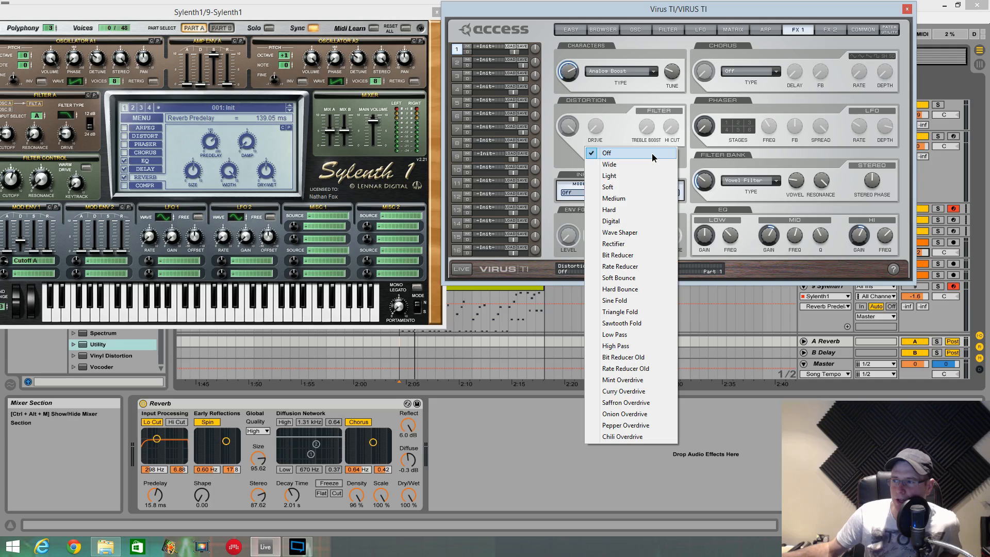
{"action": "left_click", "coordinate": [645, 402]}
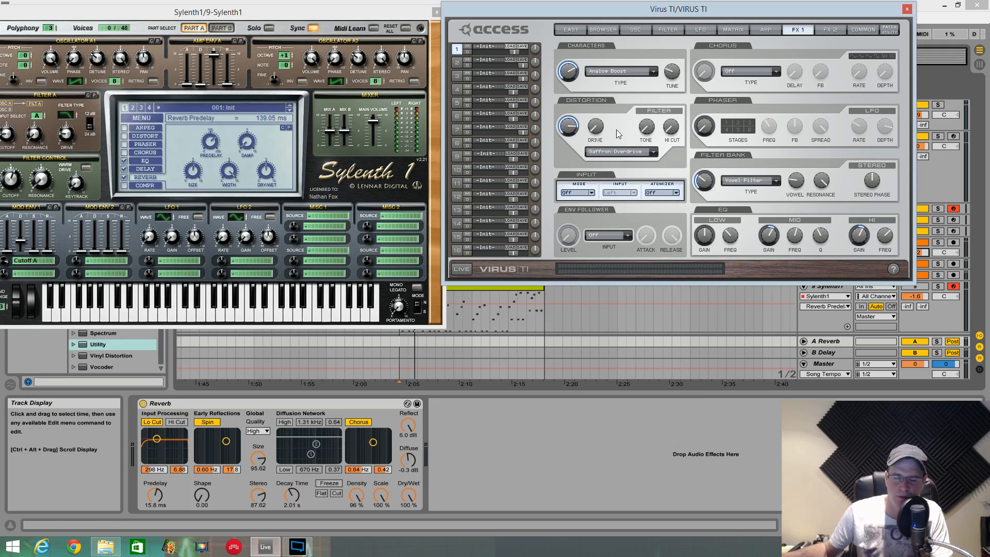
{"action": "key", "text": "space"}
{"action": "mouse_move", "coordinate": [593, 123]}
{"action": "left_mouse_down"}
{"action": "mouse_move", "coordinate": [609, 60]}
{"action": "mouse_move", "coordinate": [606, 115]}
{"action": "left_mouse_up"}
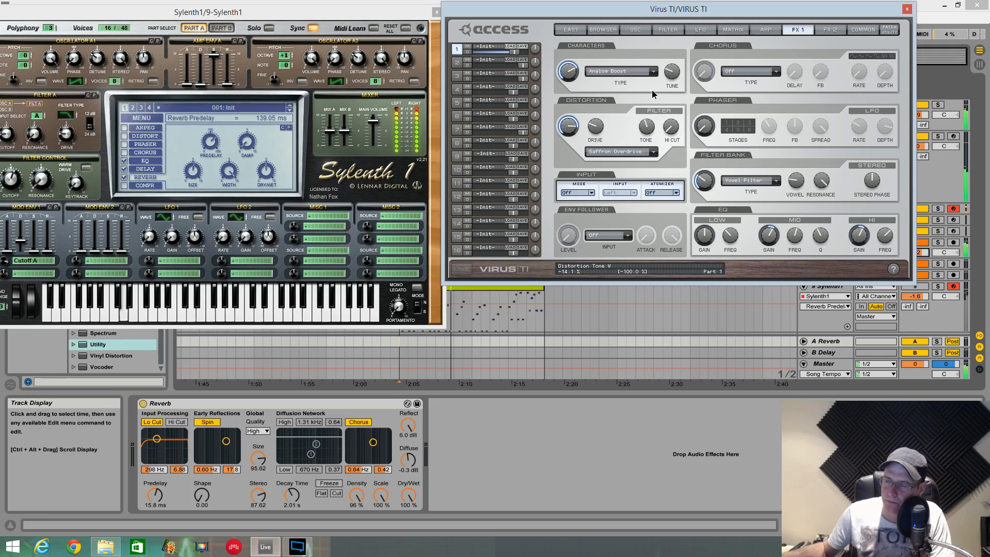
{"action": "left_click_drag", "start_coordinate": [652, 90], "coordinate": [649, 103]}
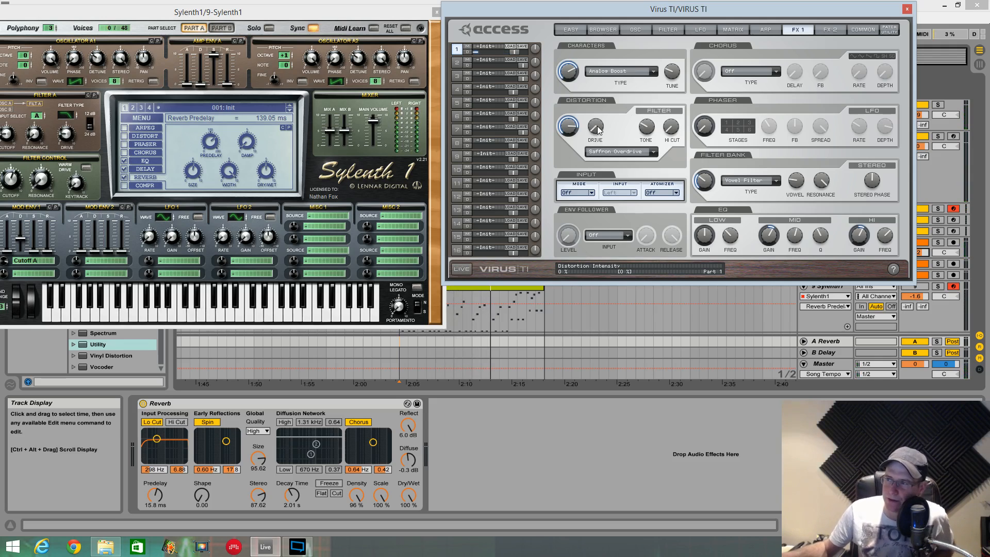
- Assign Distortion Intensity as mod matrix slot 1's second destination and raise its amount
{"action": "left_click", "coordinate": [728, 31]}
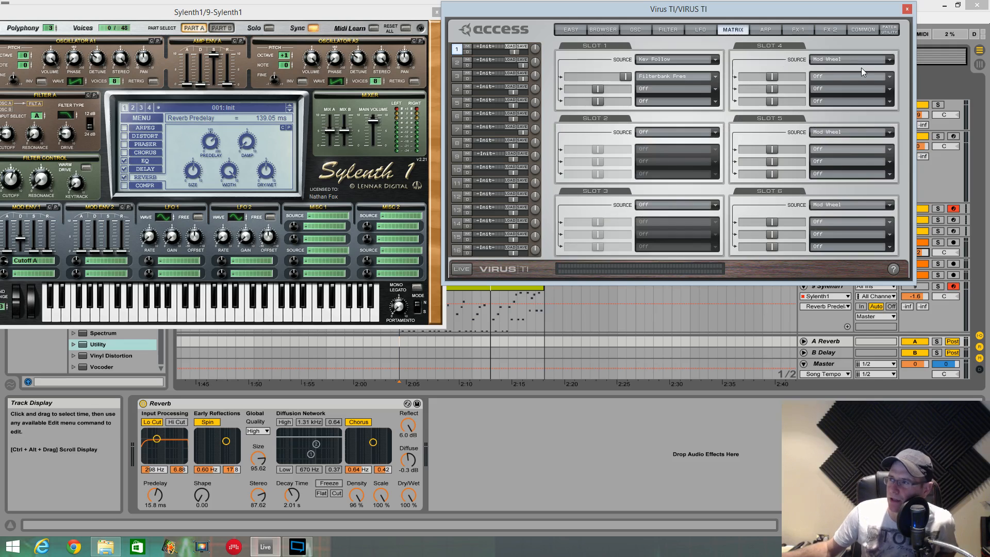
{"action": "left_click", "coordinate": [720, 89]}
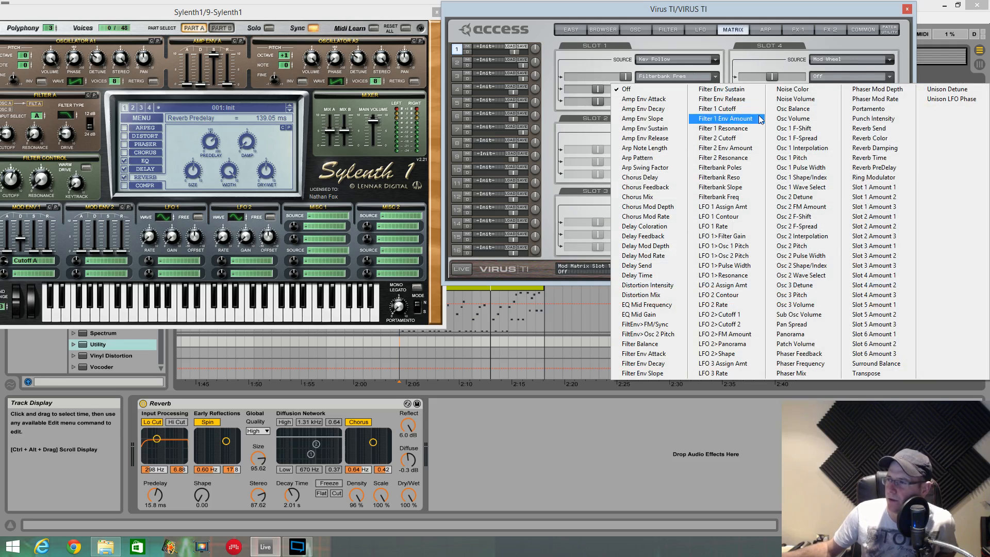
{"action": "left_click", "coordinate": [651, 287]}
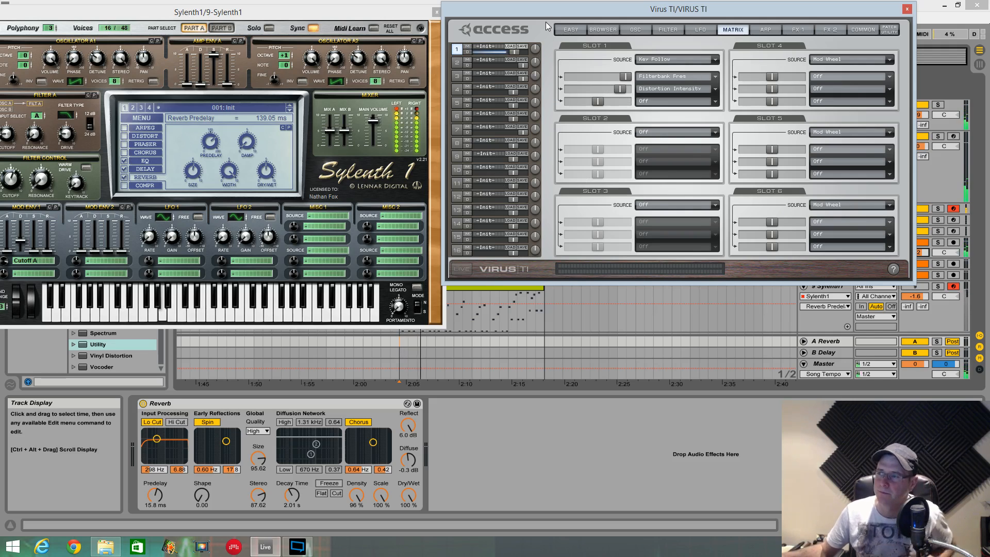
- Show the Virus FX 1 settings with the loop playing, and select the Sylenth1 track at bar 84
{"action": "left_click_drag", "start_coordinate": [553, 14], "coordinate": [560, 12]}
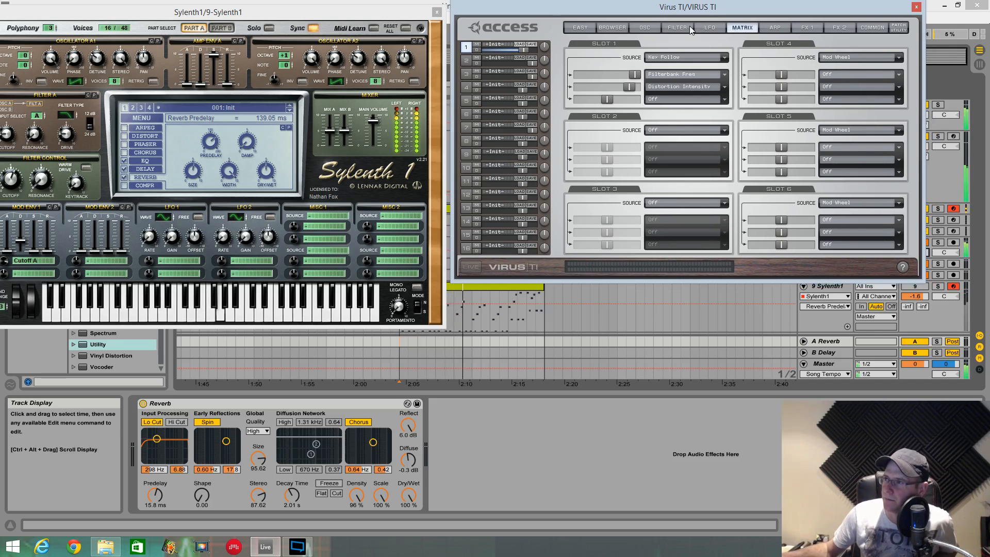
{"action": "left_click", "coordinate": [806, 28]}
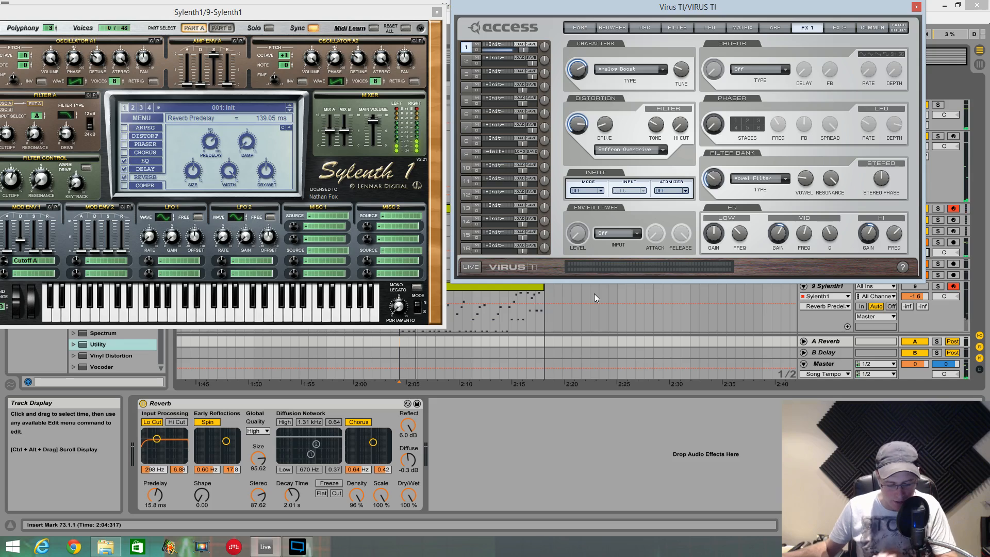
{"action": "left_click", "coordinate": [608, 308]}
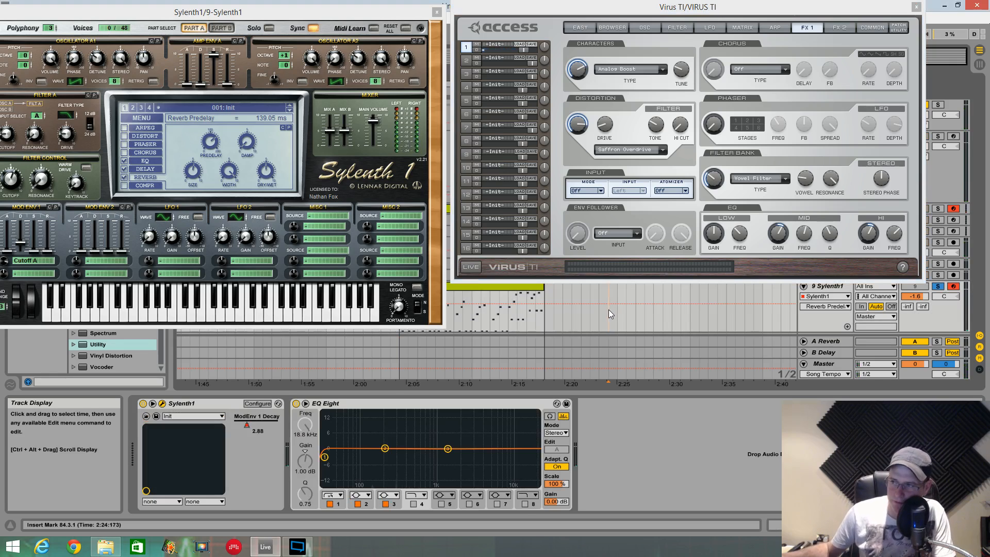
- Play the arrangement from the start of the loop clip, and show the Virus filter settings
{"action": "left_click", "coordinate": [401, 341]}
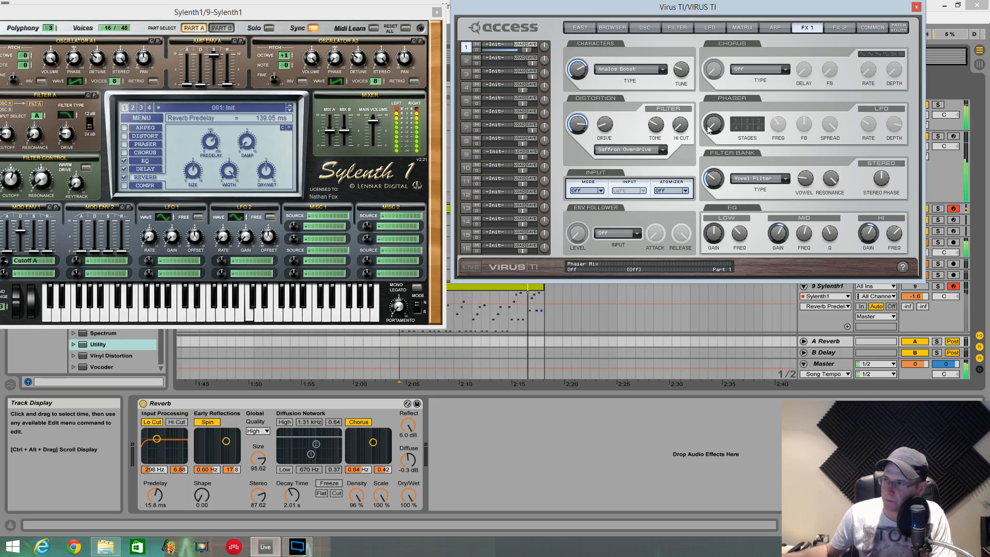
{"action": "left_click", "coordinate": [665, 28]}
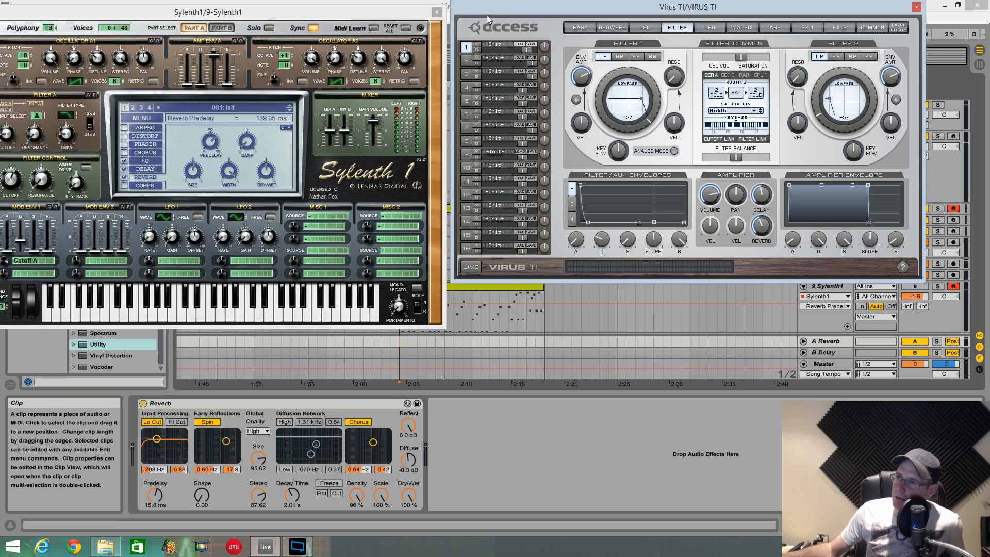
- Reposition the Sylenth1 and Virus TI windows side by side so both synth interfaces can be seen together
{"action": "left_click_drag", "start_coordinate": [505, 14], "coordinate": [509, 14]}
{"action": "left_click_drag", "start_coordinate": [371, 19], "coordinate": [385, 14]}
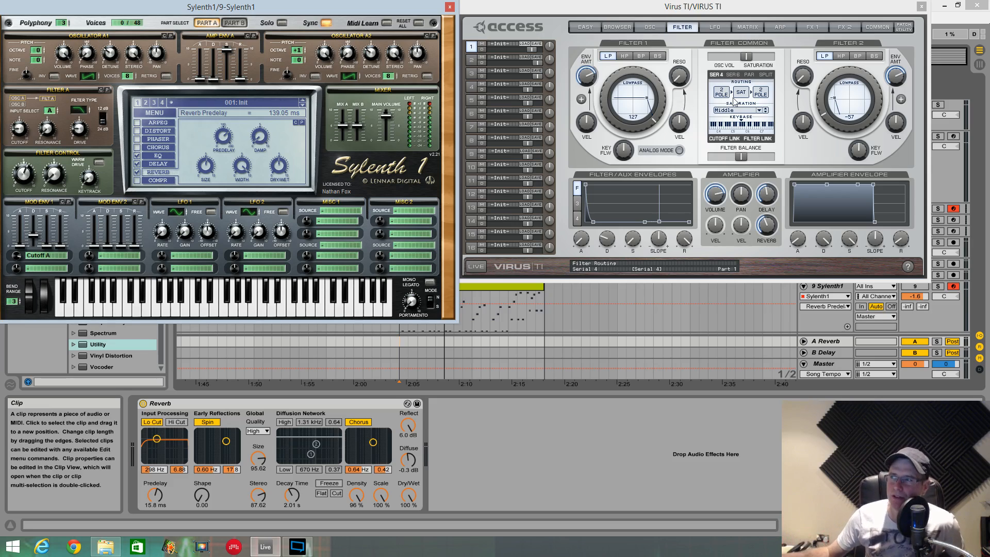
{"action": "left_click_drag", "start_coordinate": [636, 10], "coordinate": [644, 10]}
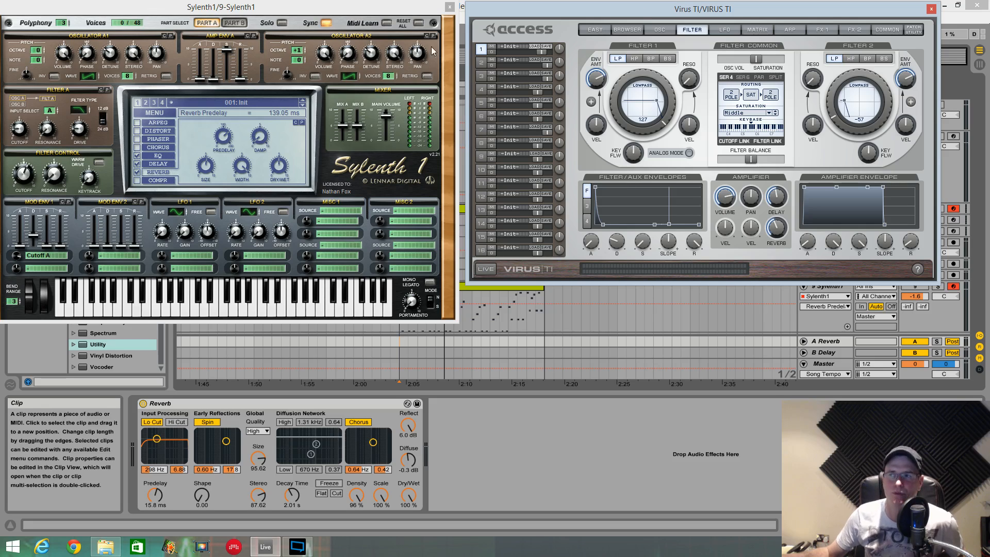
{"action": "left_click_drag", "start_coordinate": [328, 9], "coordinate": [335, 9]}
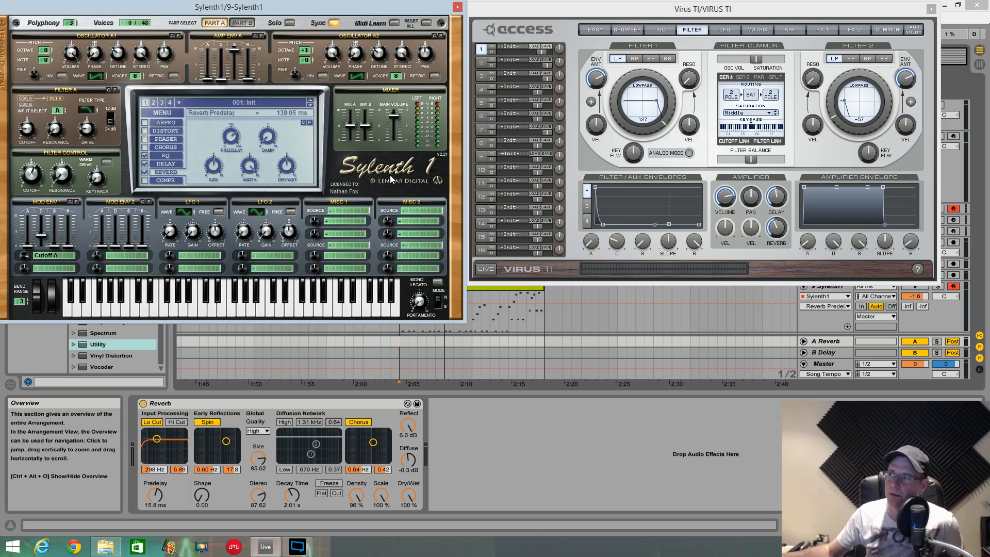
{"action": "left_click_drag", "start_coordinate": [593, 16], "coordinate": [597, 17]}
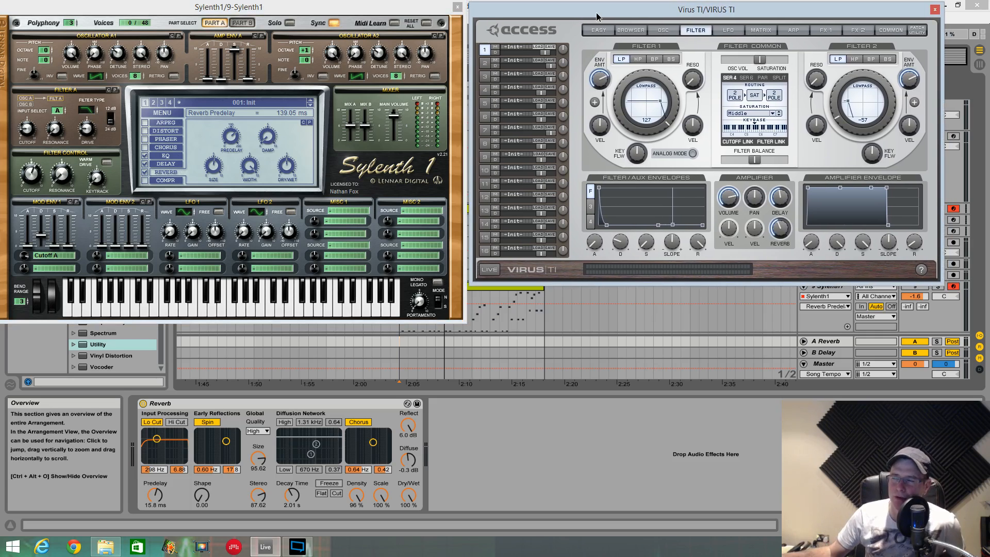